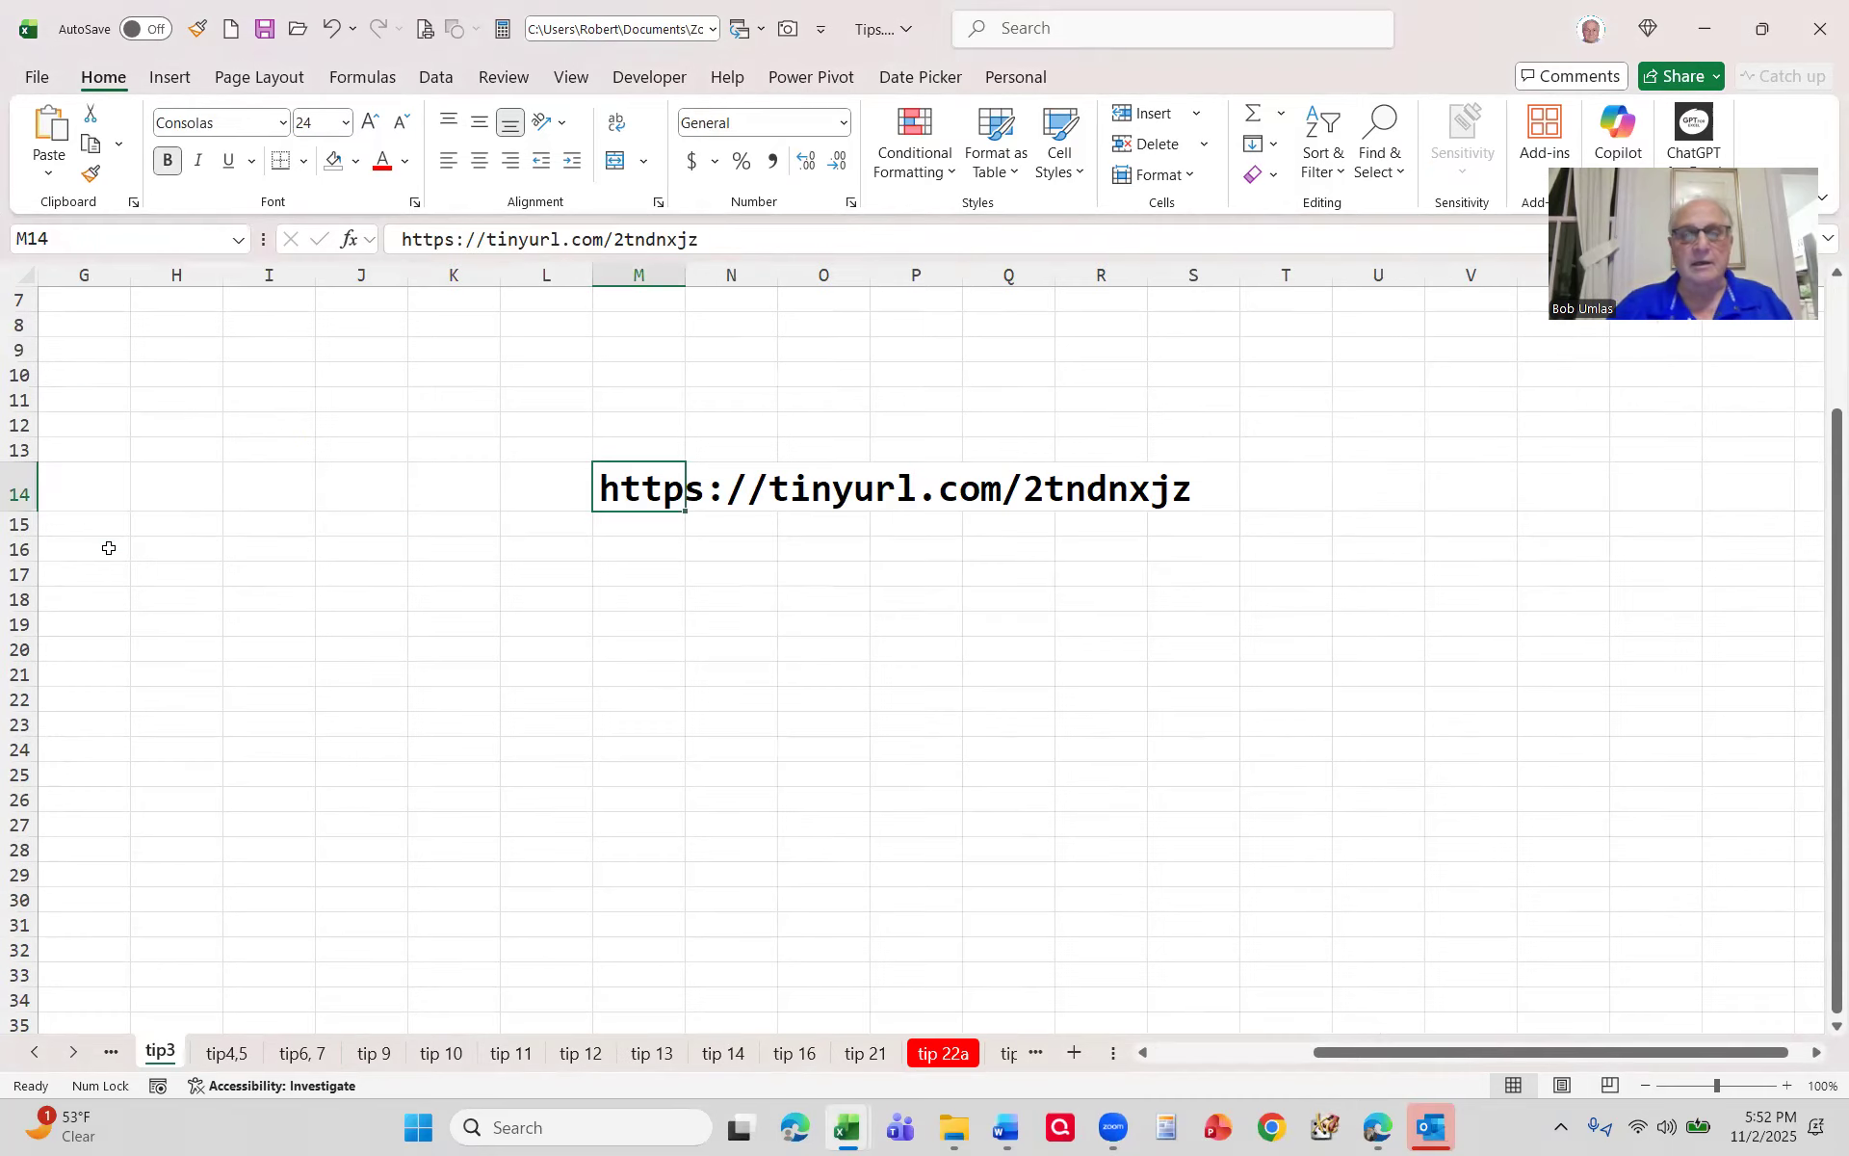
# Step: Open the Tips 31,32 worksheet
pyautogui.click(680, 571)
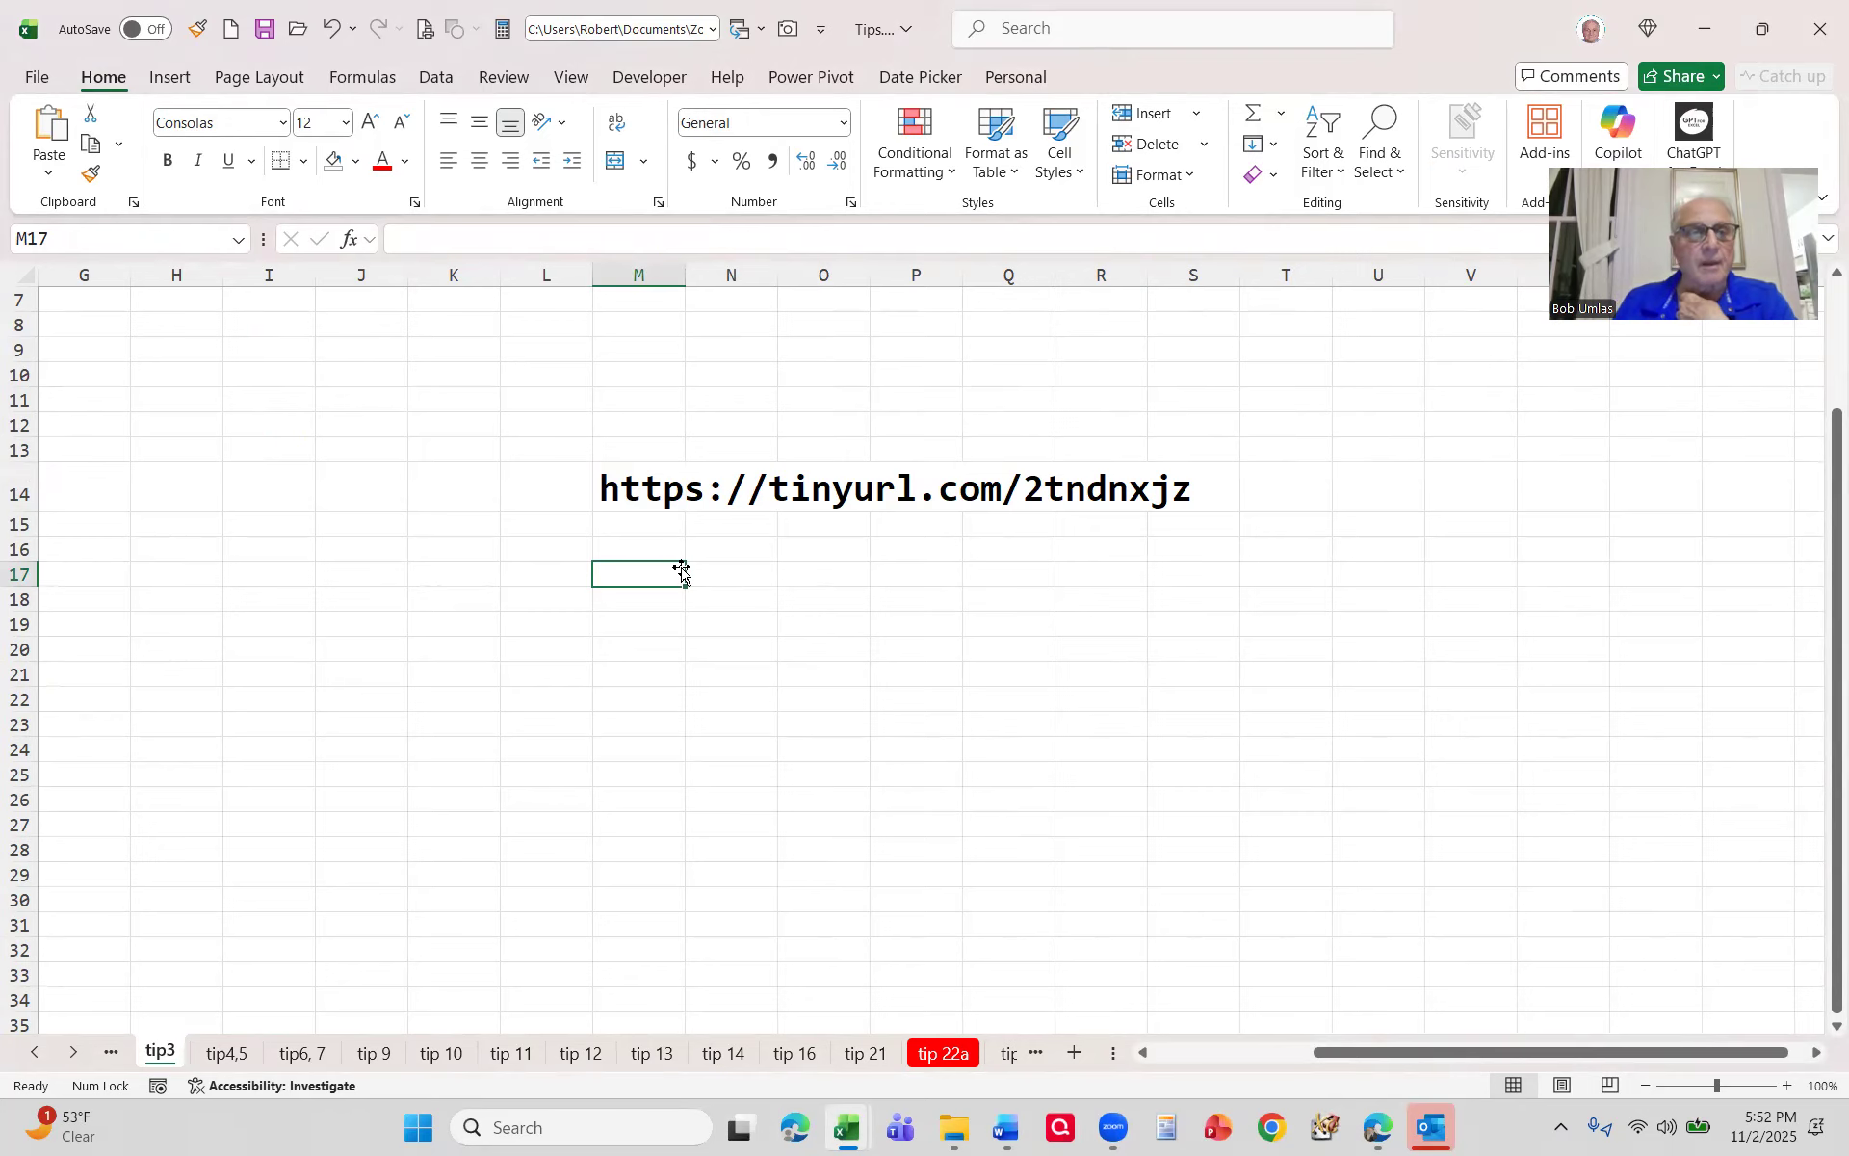
pyautogui.keyDown('ctrl'); pyautogui.click(74, 1059); pyautogui.keyUp('ctrl')
pyautogui.click(919, 1052)
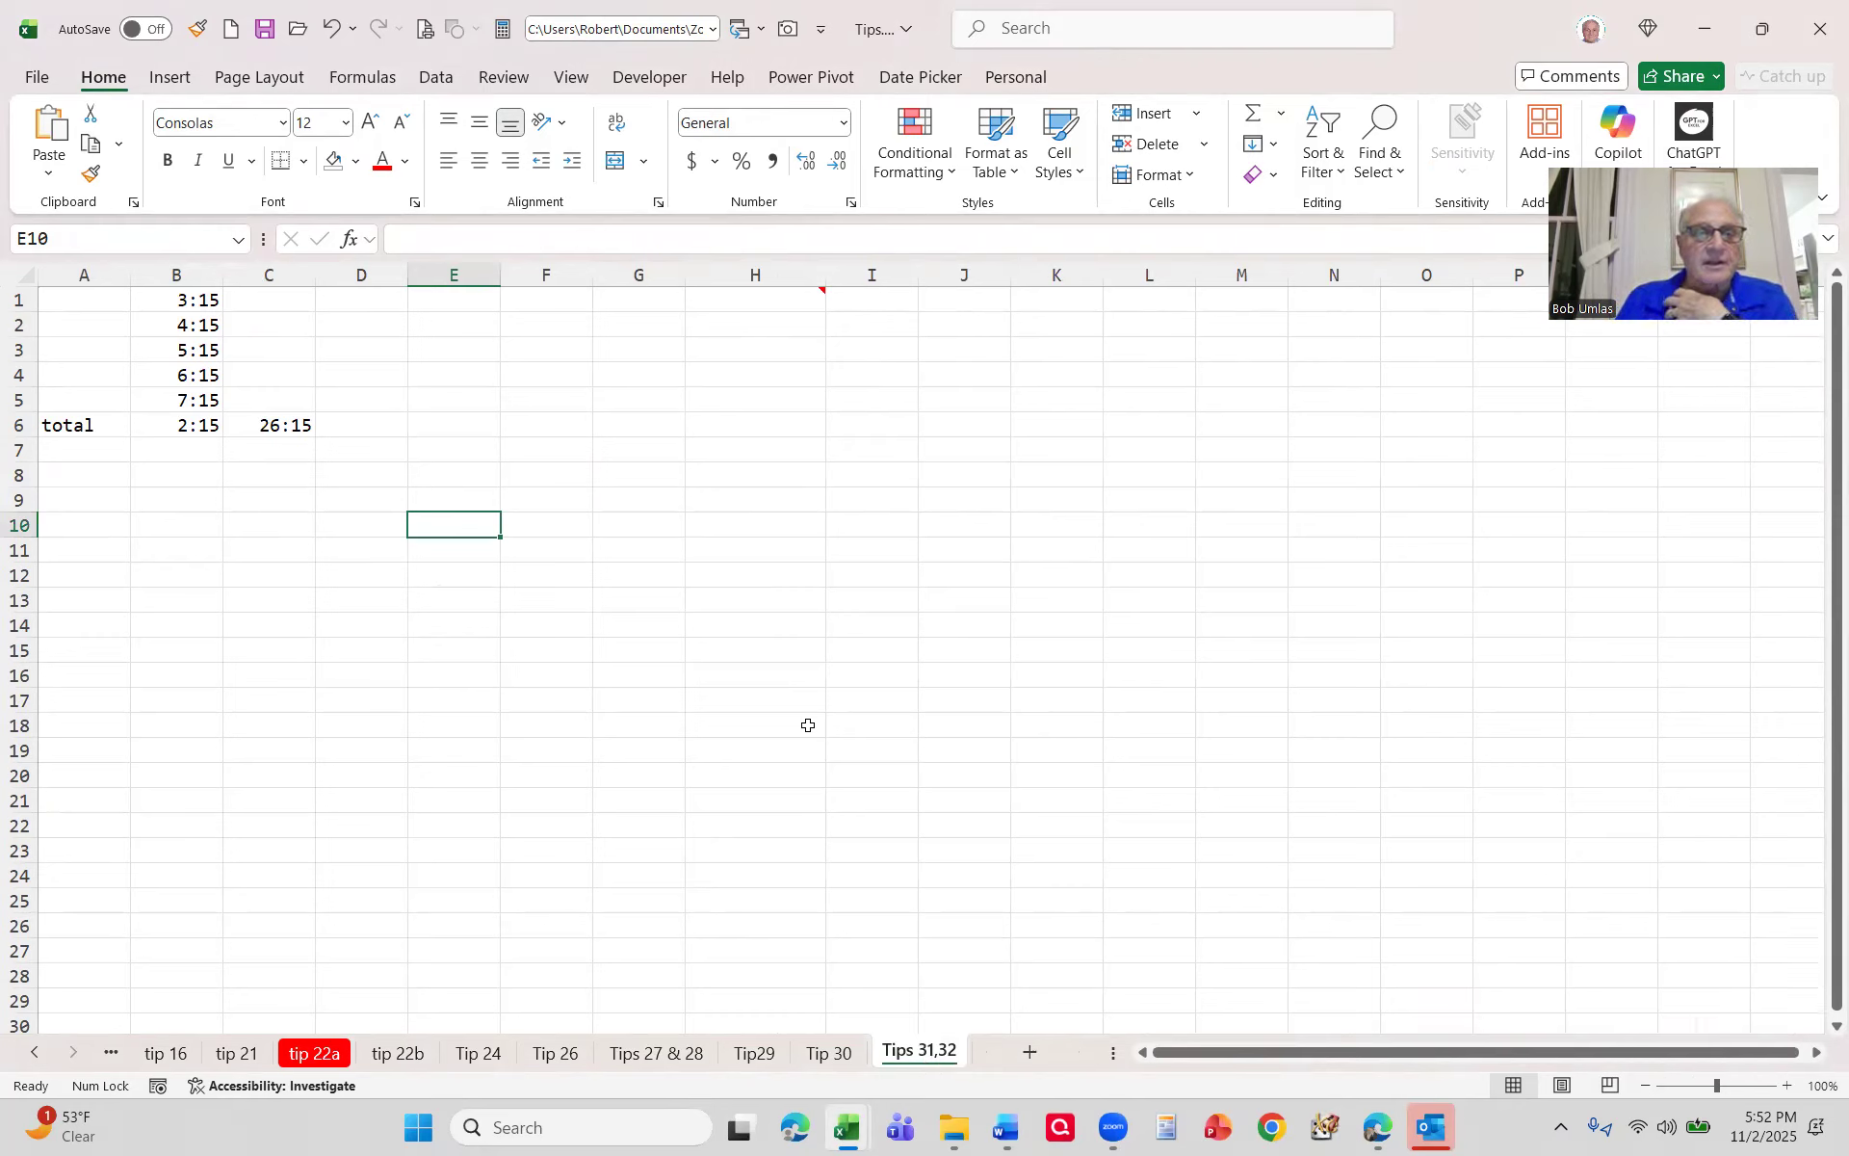
# Step: Examine the time values in column B and the total formulas in cells B6 and C6
pyautogui.click(206, 294)
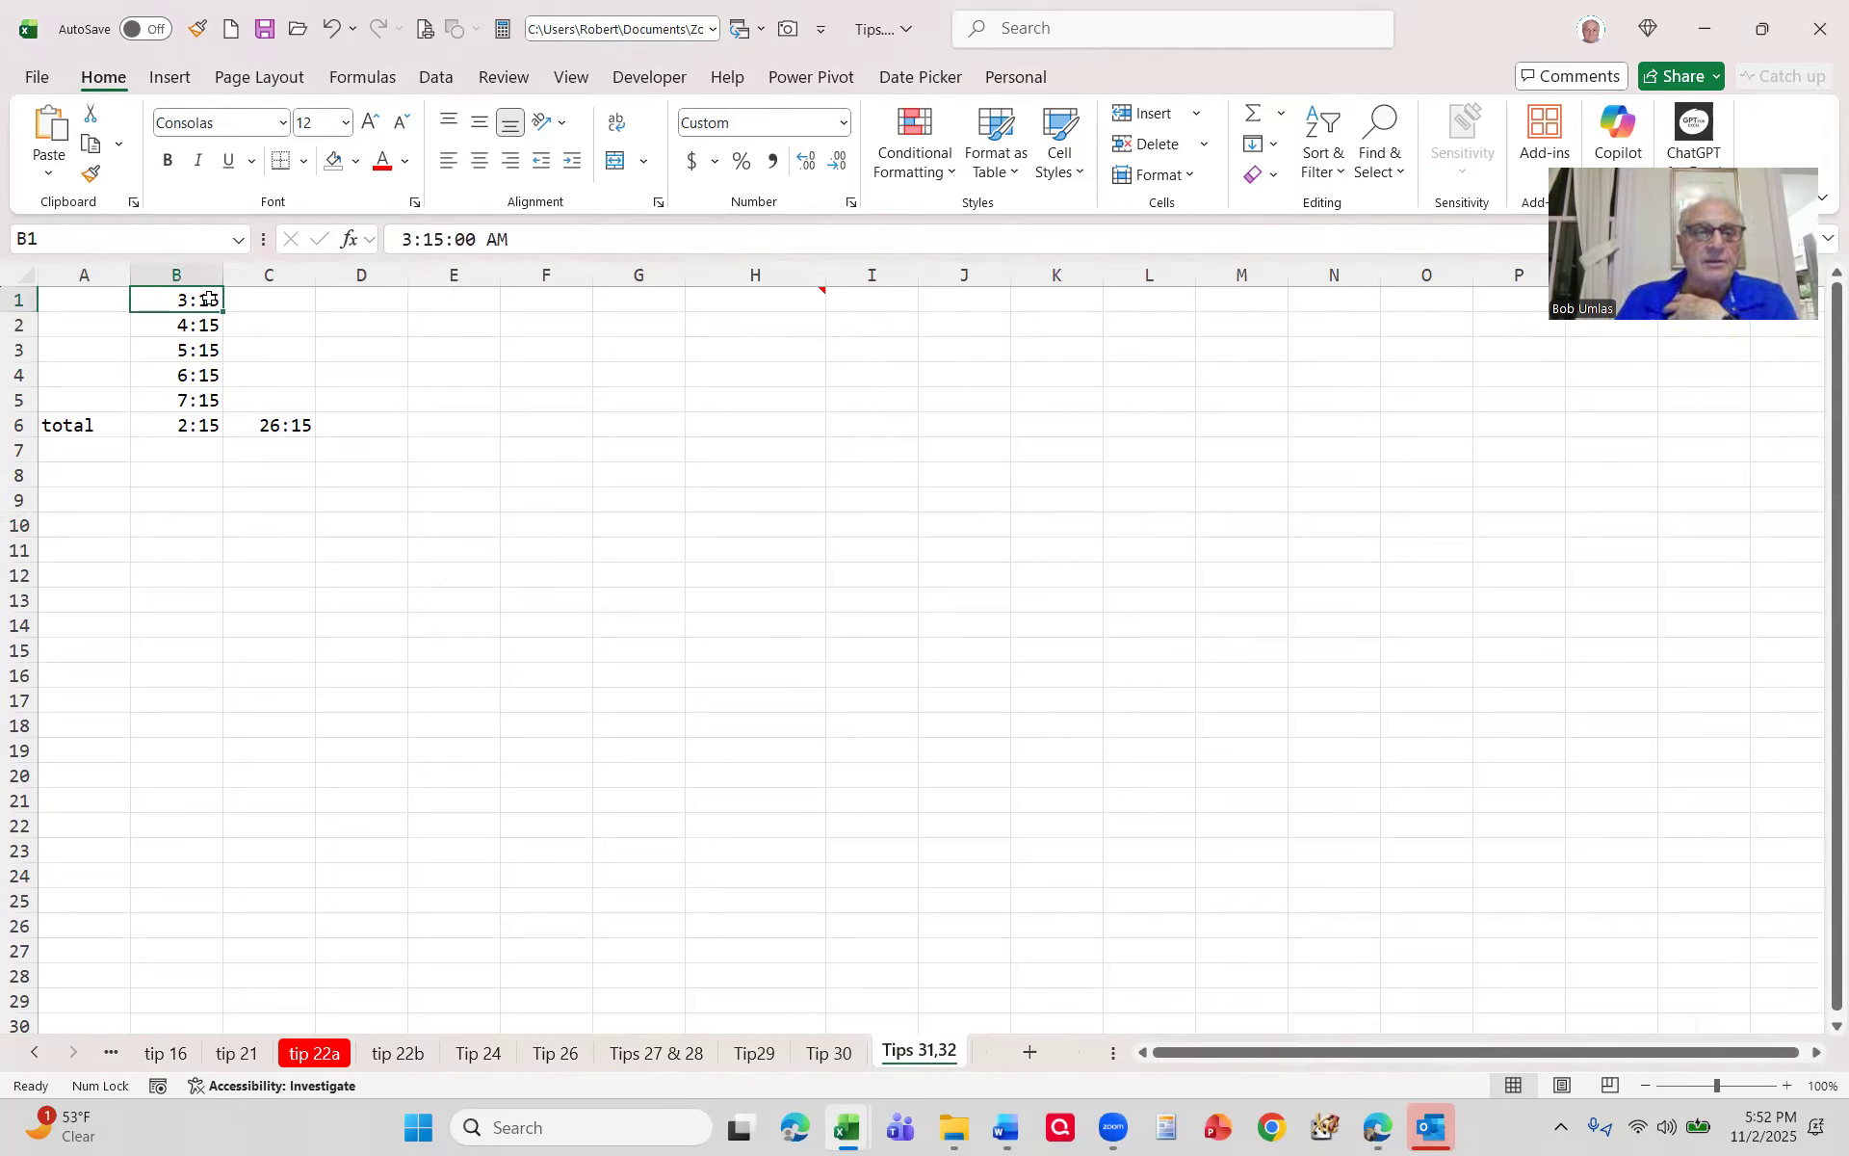
pyautogui.click(198, 352)
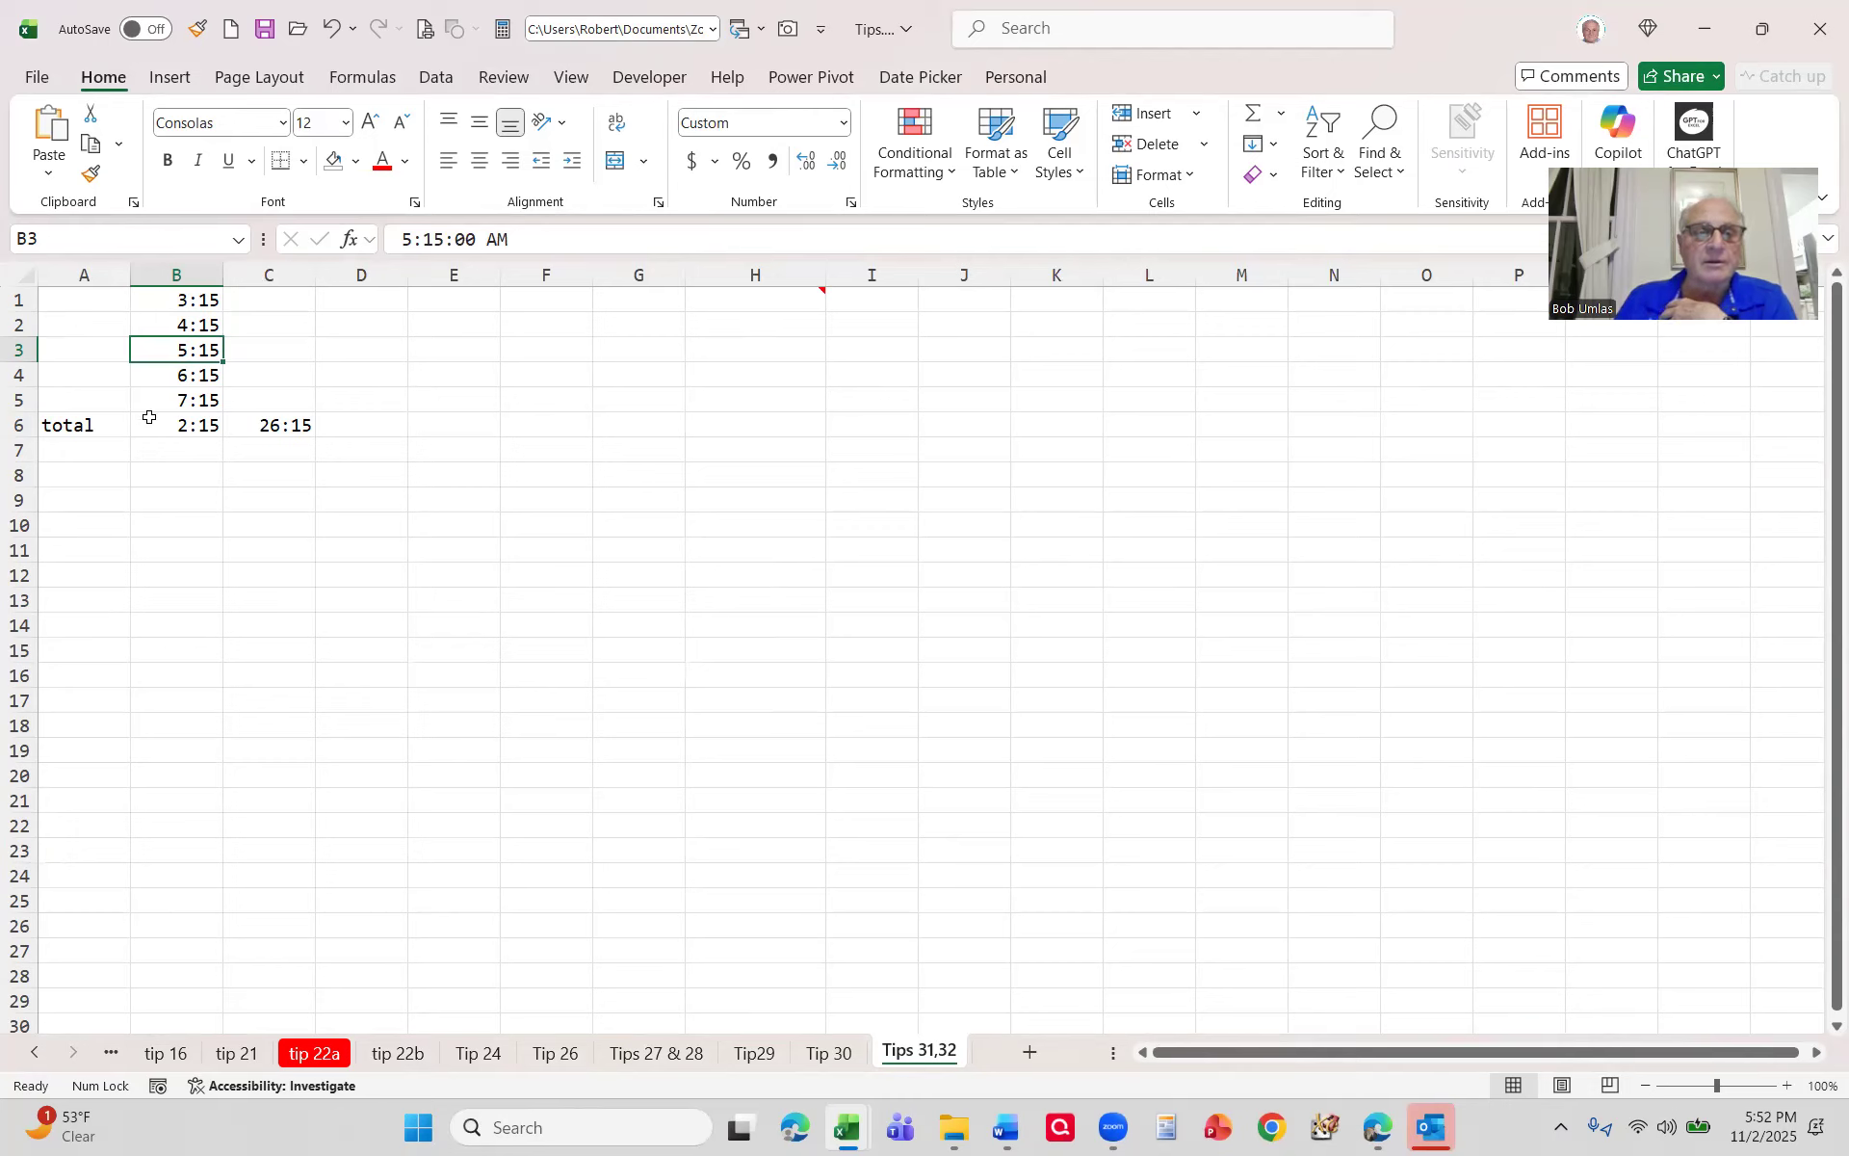
pyautogui.press('Down')
pyautogui.press('Down')
pyautogui.press('Down')
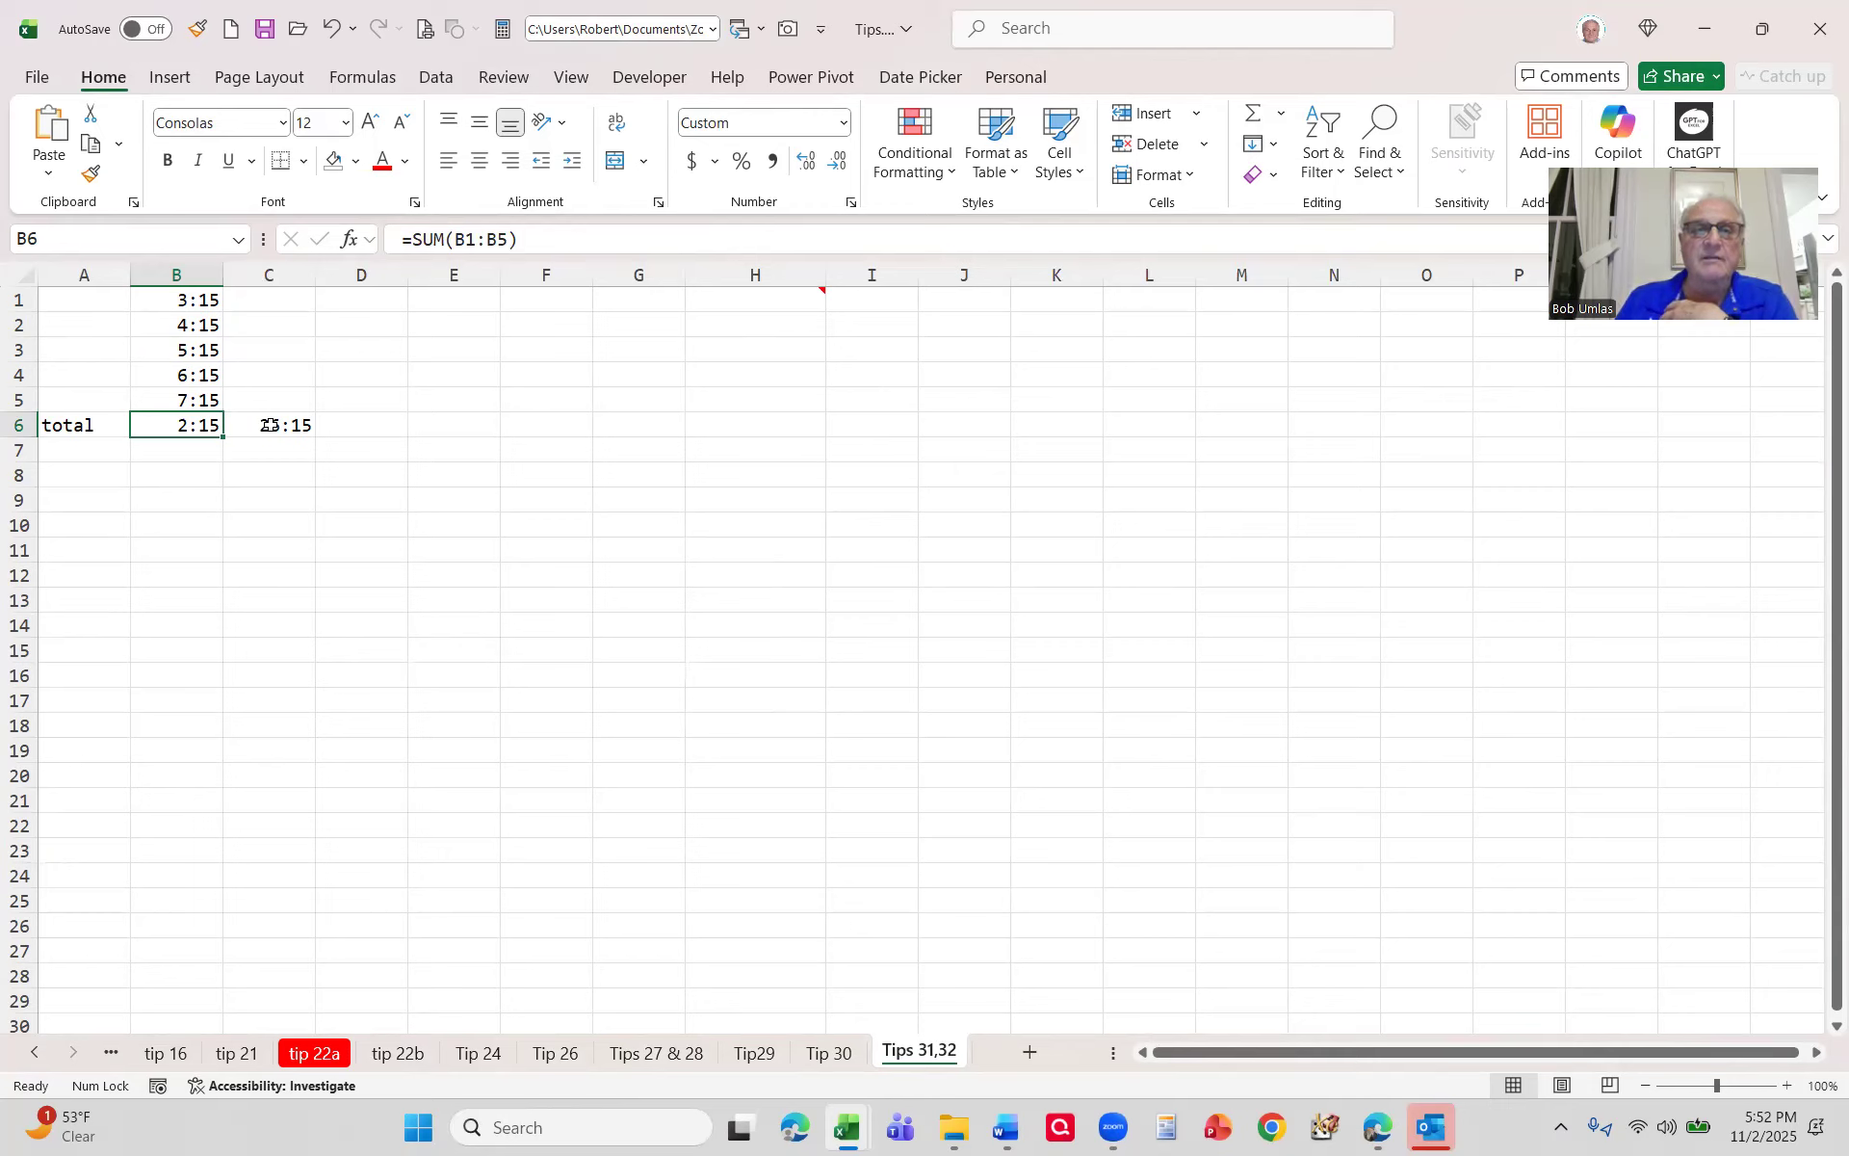
pyautogui.press('Right')
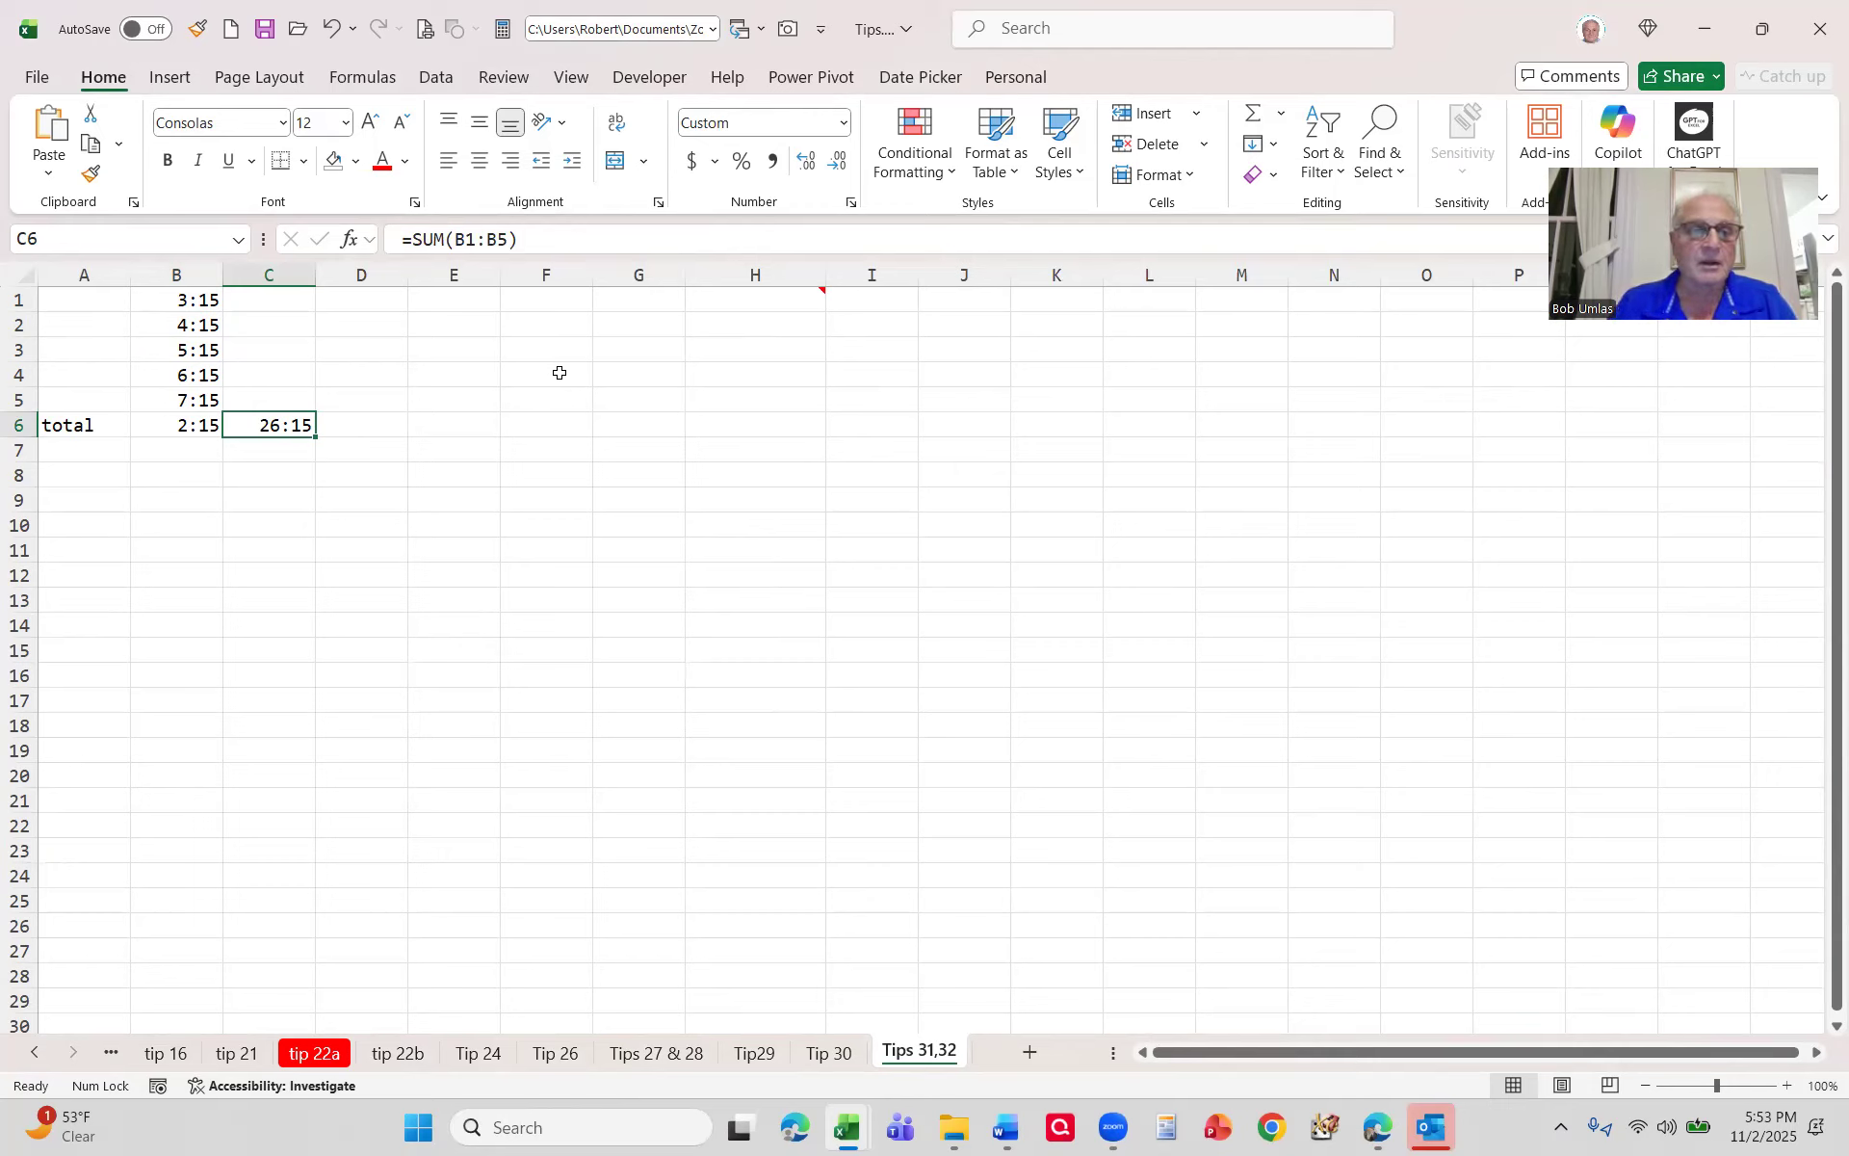
# Step: Check the custom number format applied to the total in cell B6
pyautogui.click(181, 425)
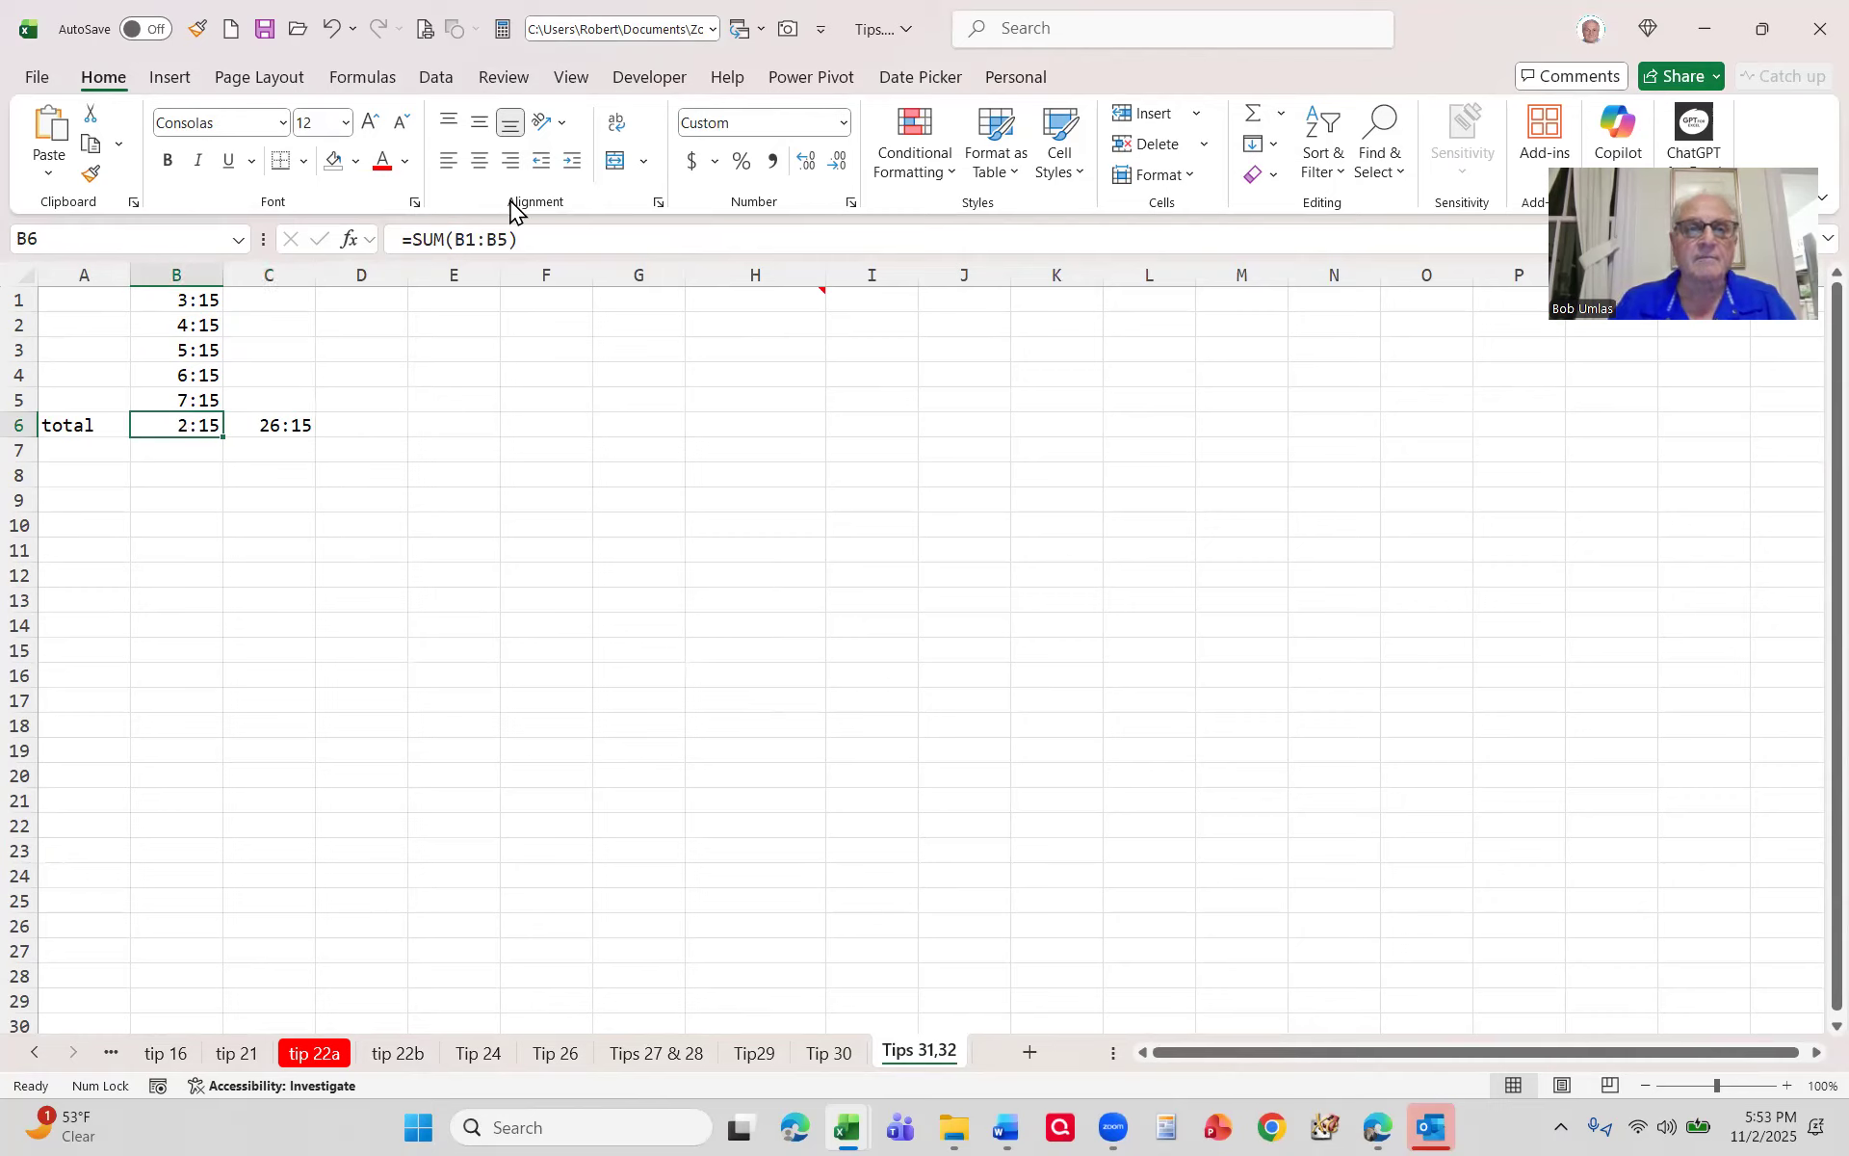
pyautogui.click(851, 202)
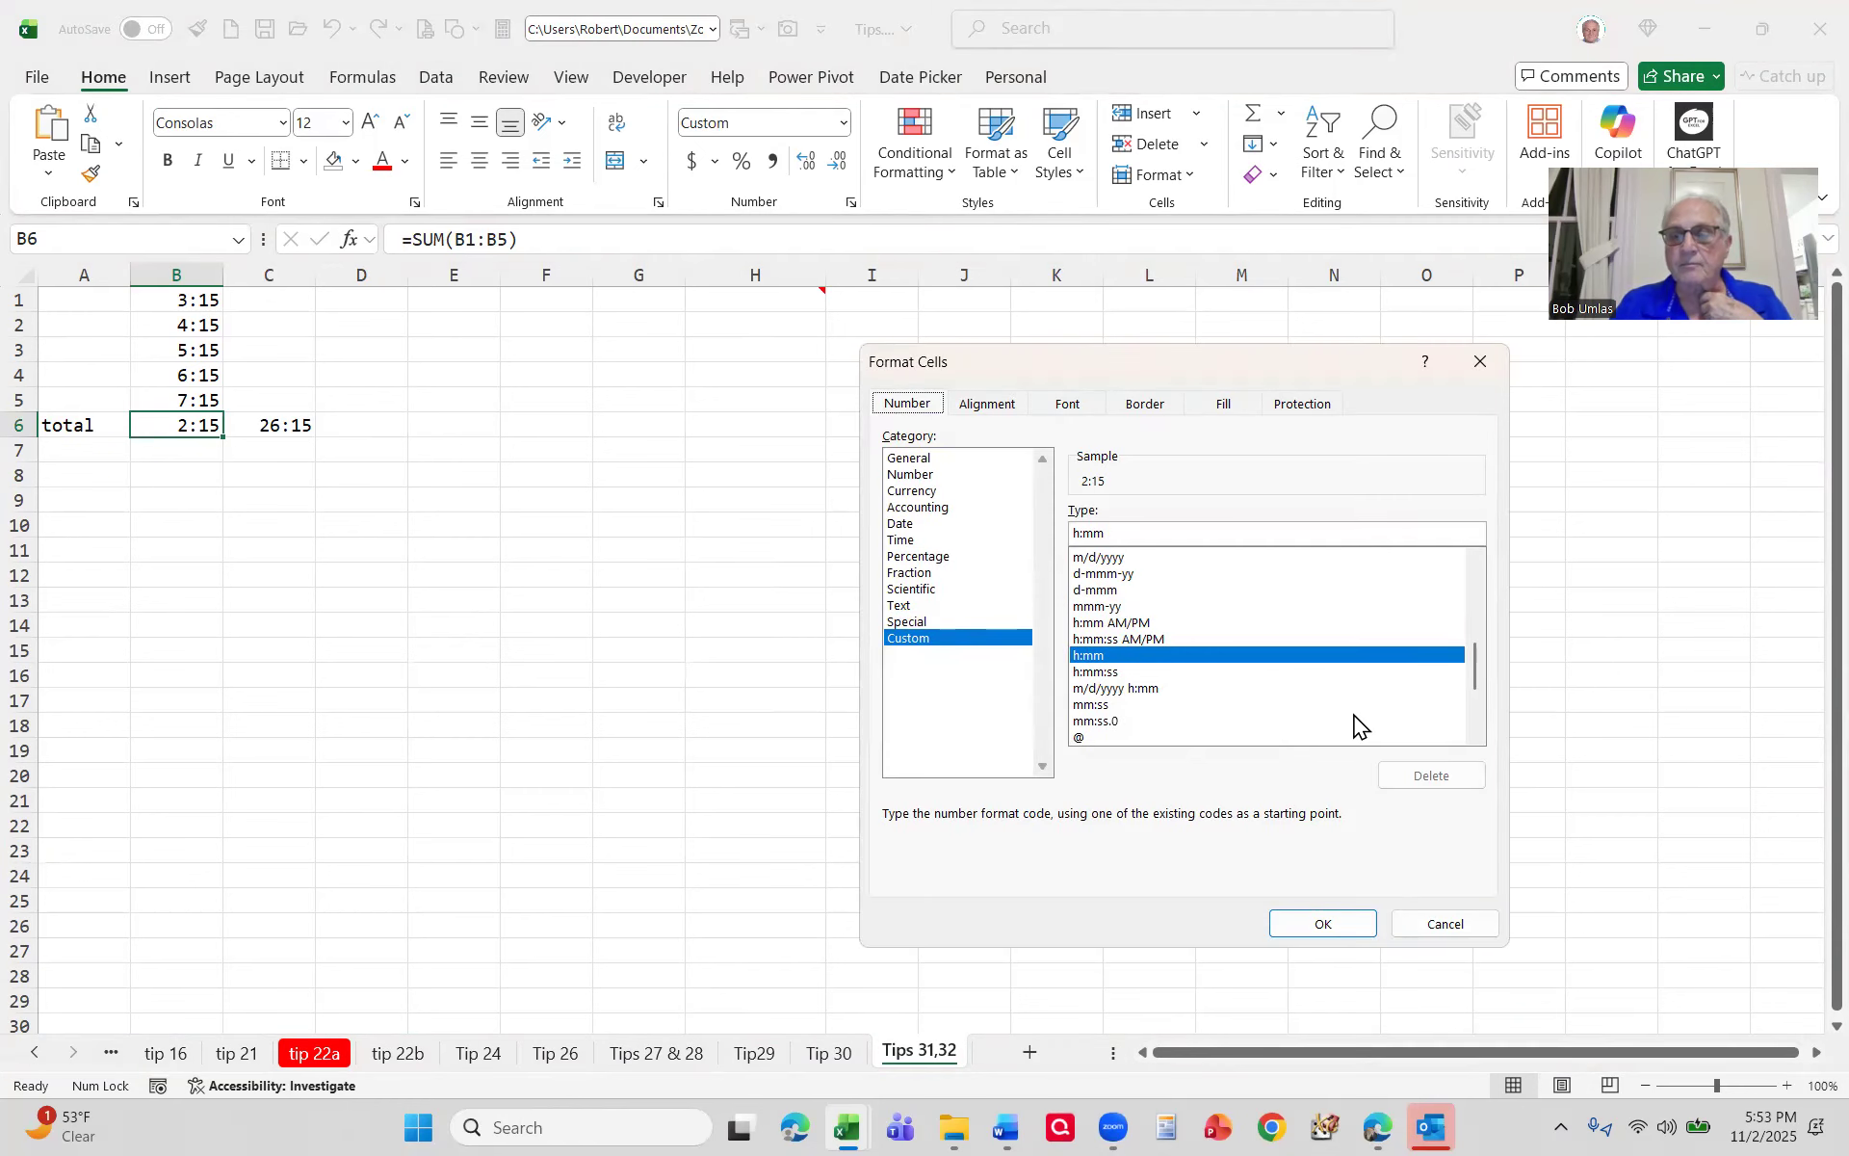
pyautogui.click(1455, 921)
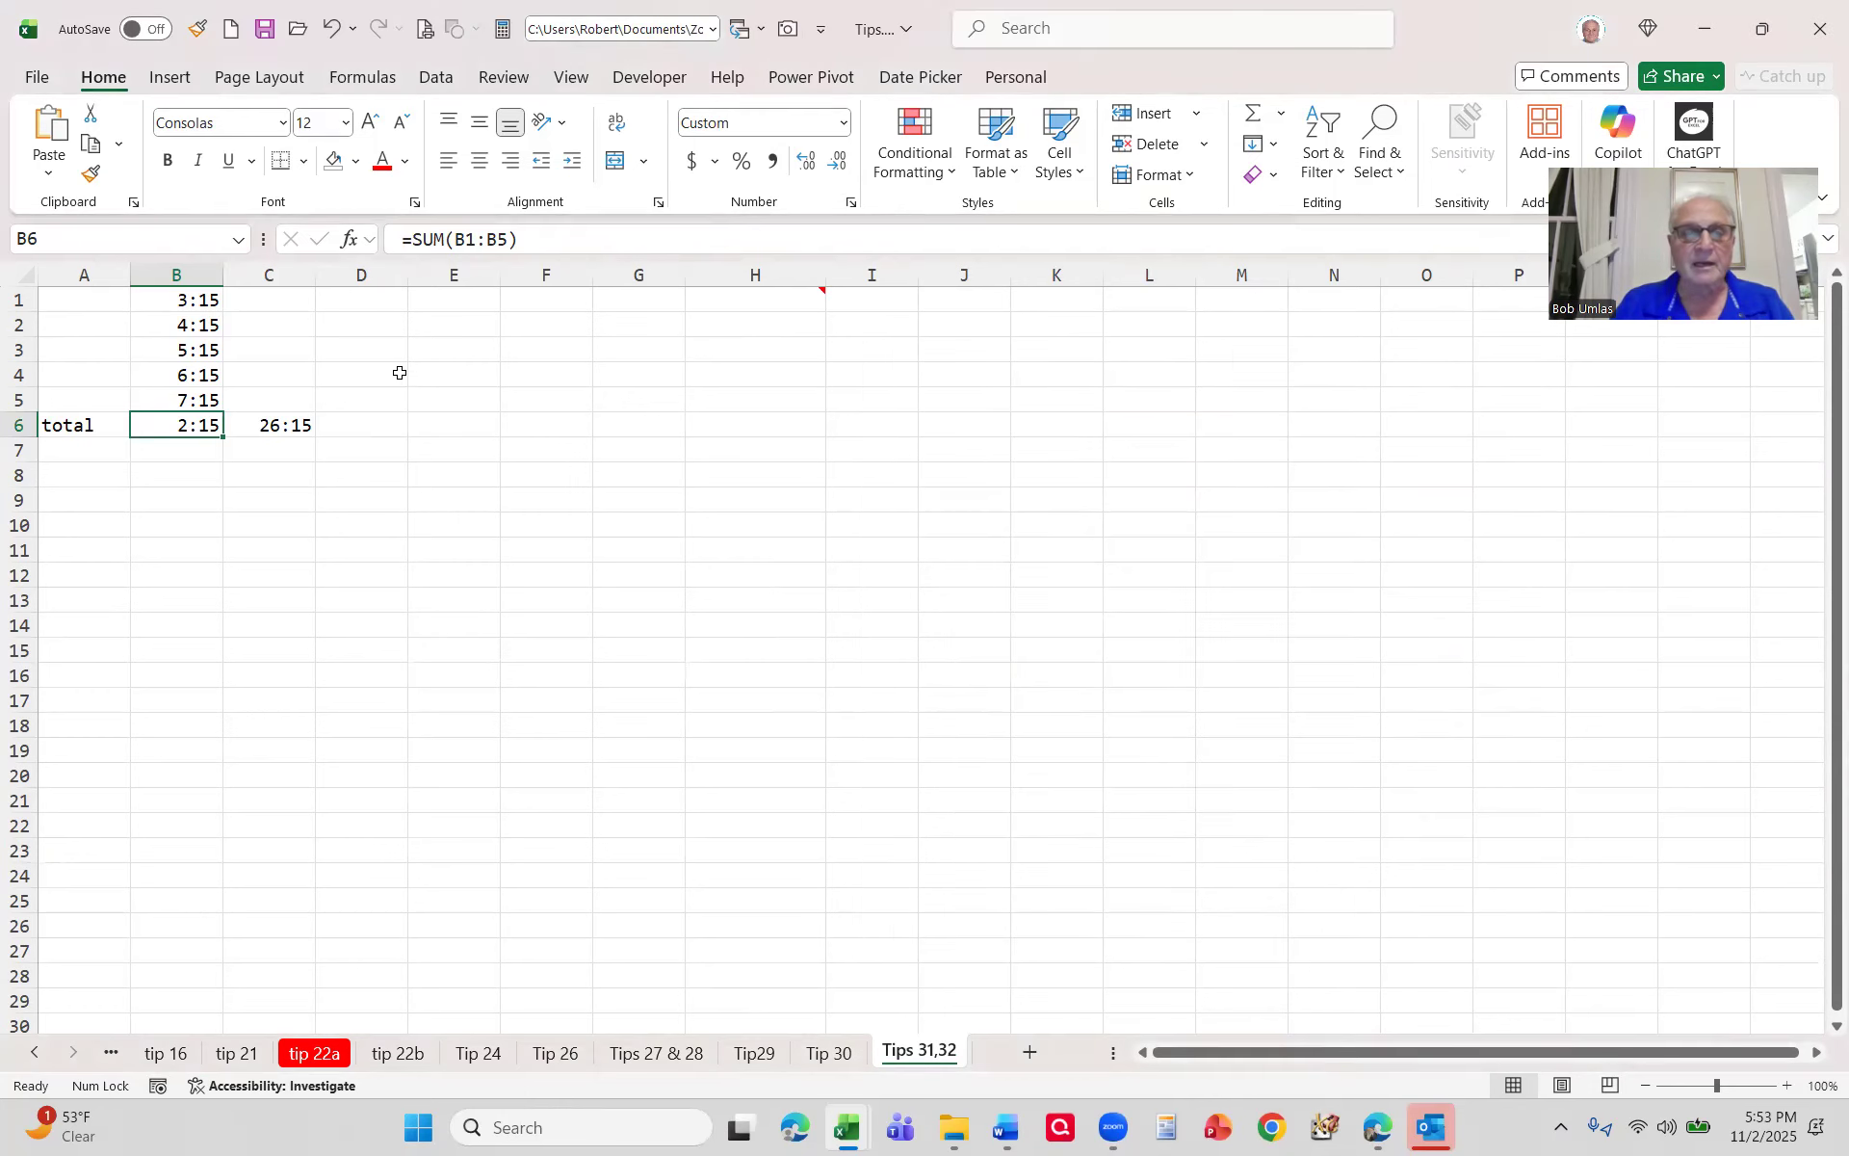
# Step: Apply the custom number format [mm] to the total in cell C6 to show elapsed minutes
pyautogui.click(269, 426)
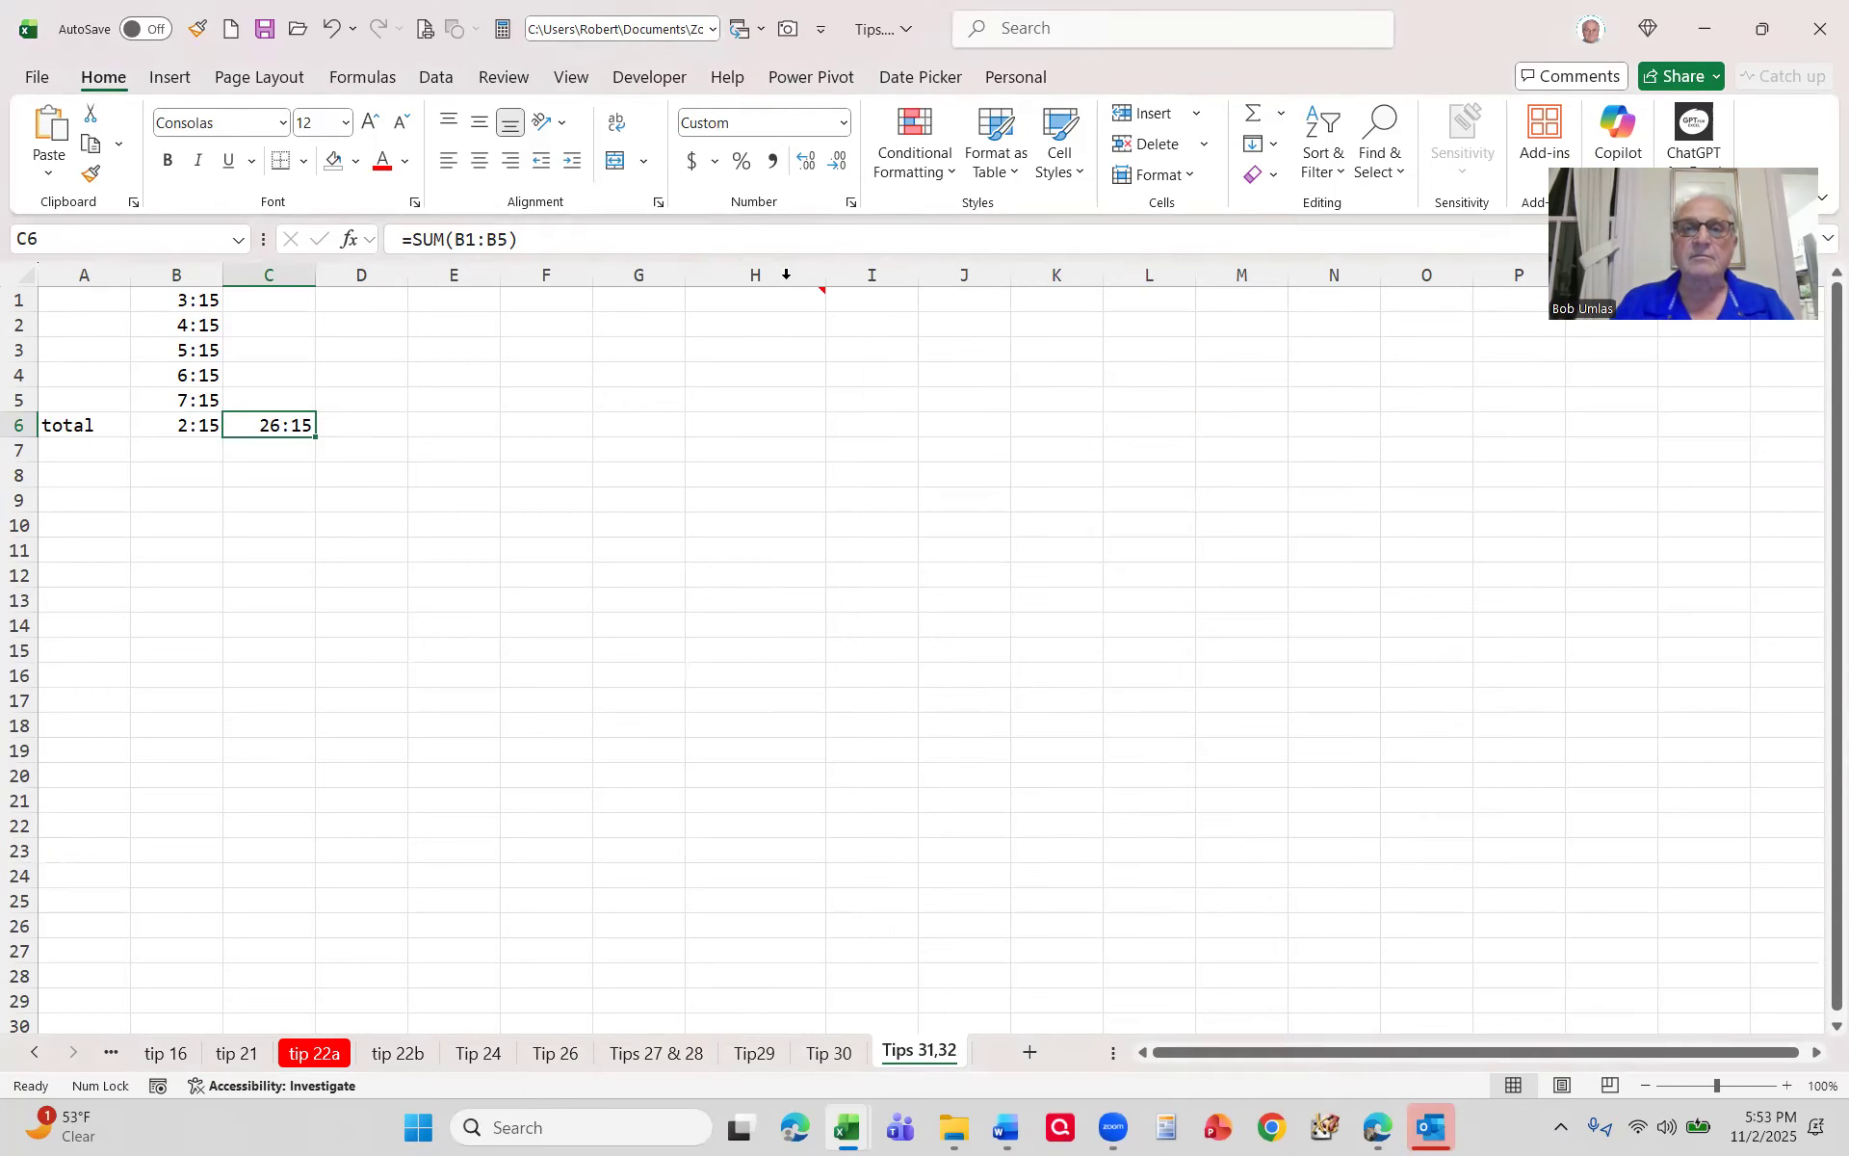
pyautogui.click(852, 203)
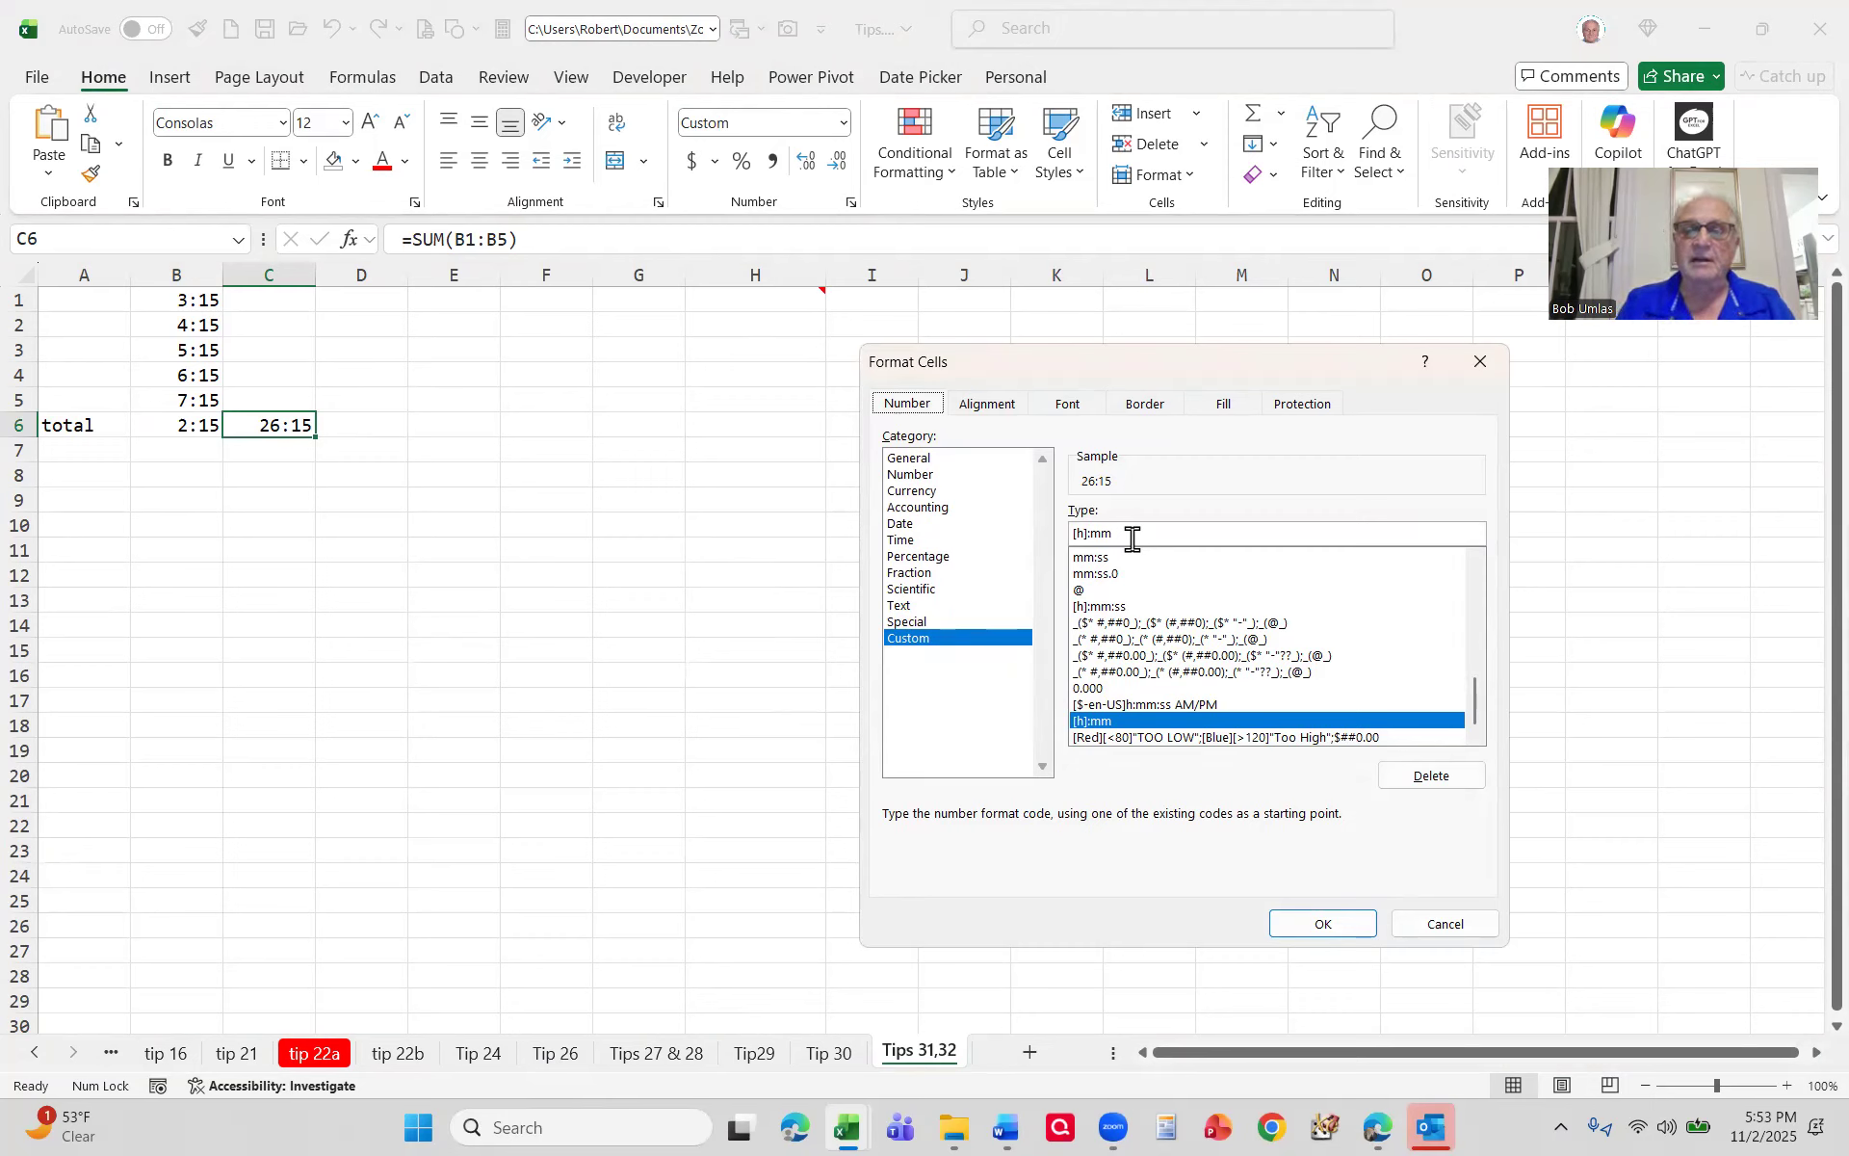
pyautogui.moveTo(1132, 539); pyautogui.dragTo(973, 541)
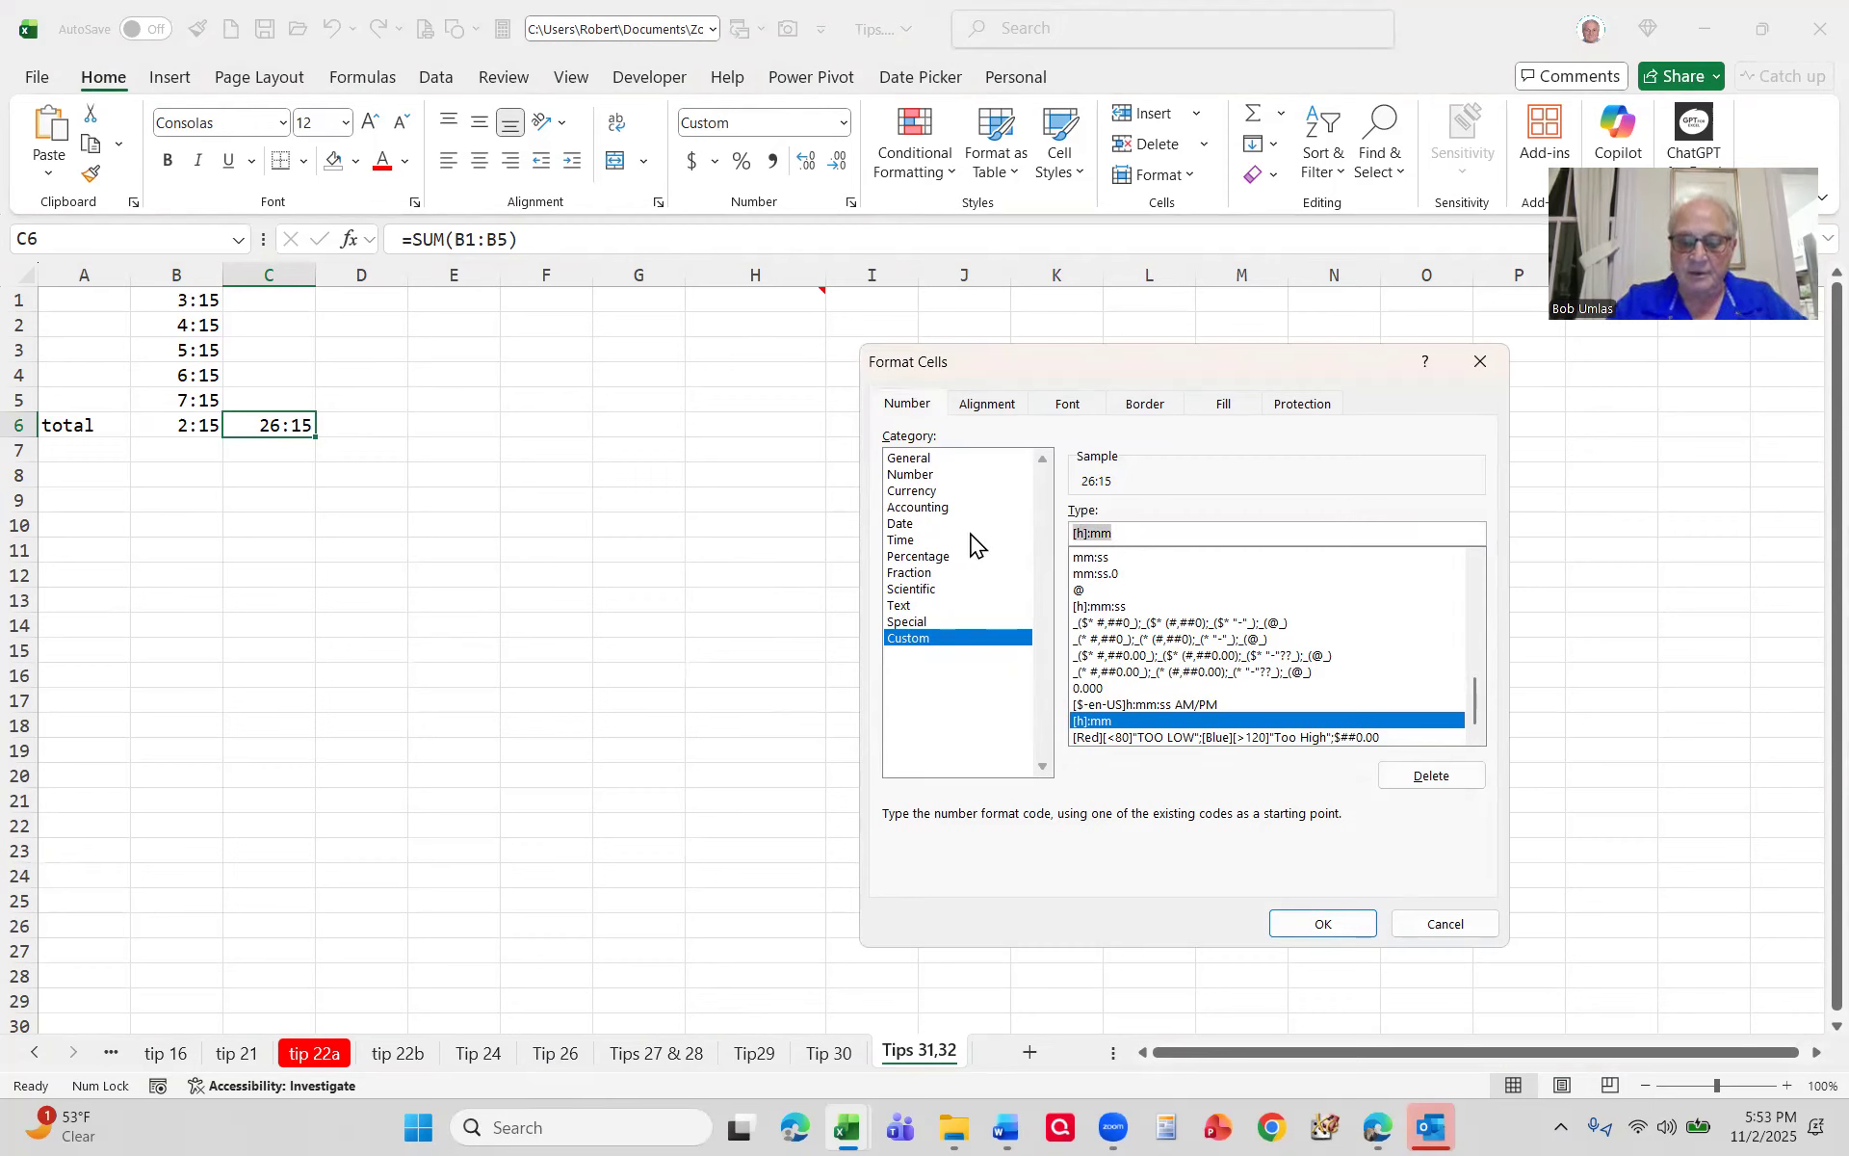
pyautogui.write('[mm]')
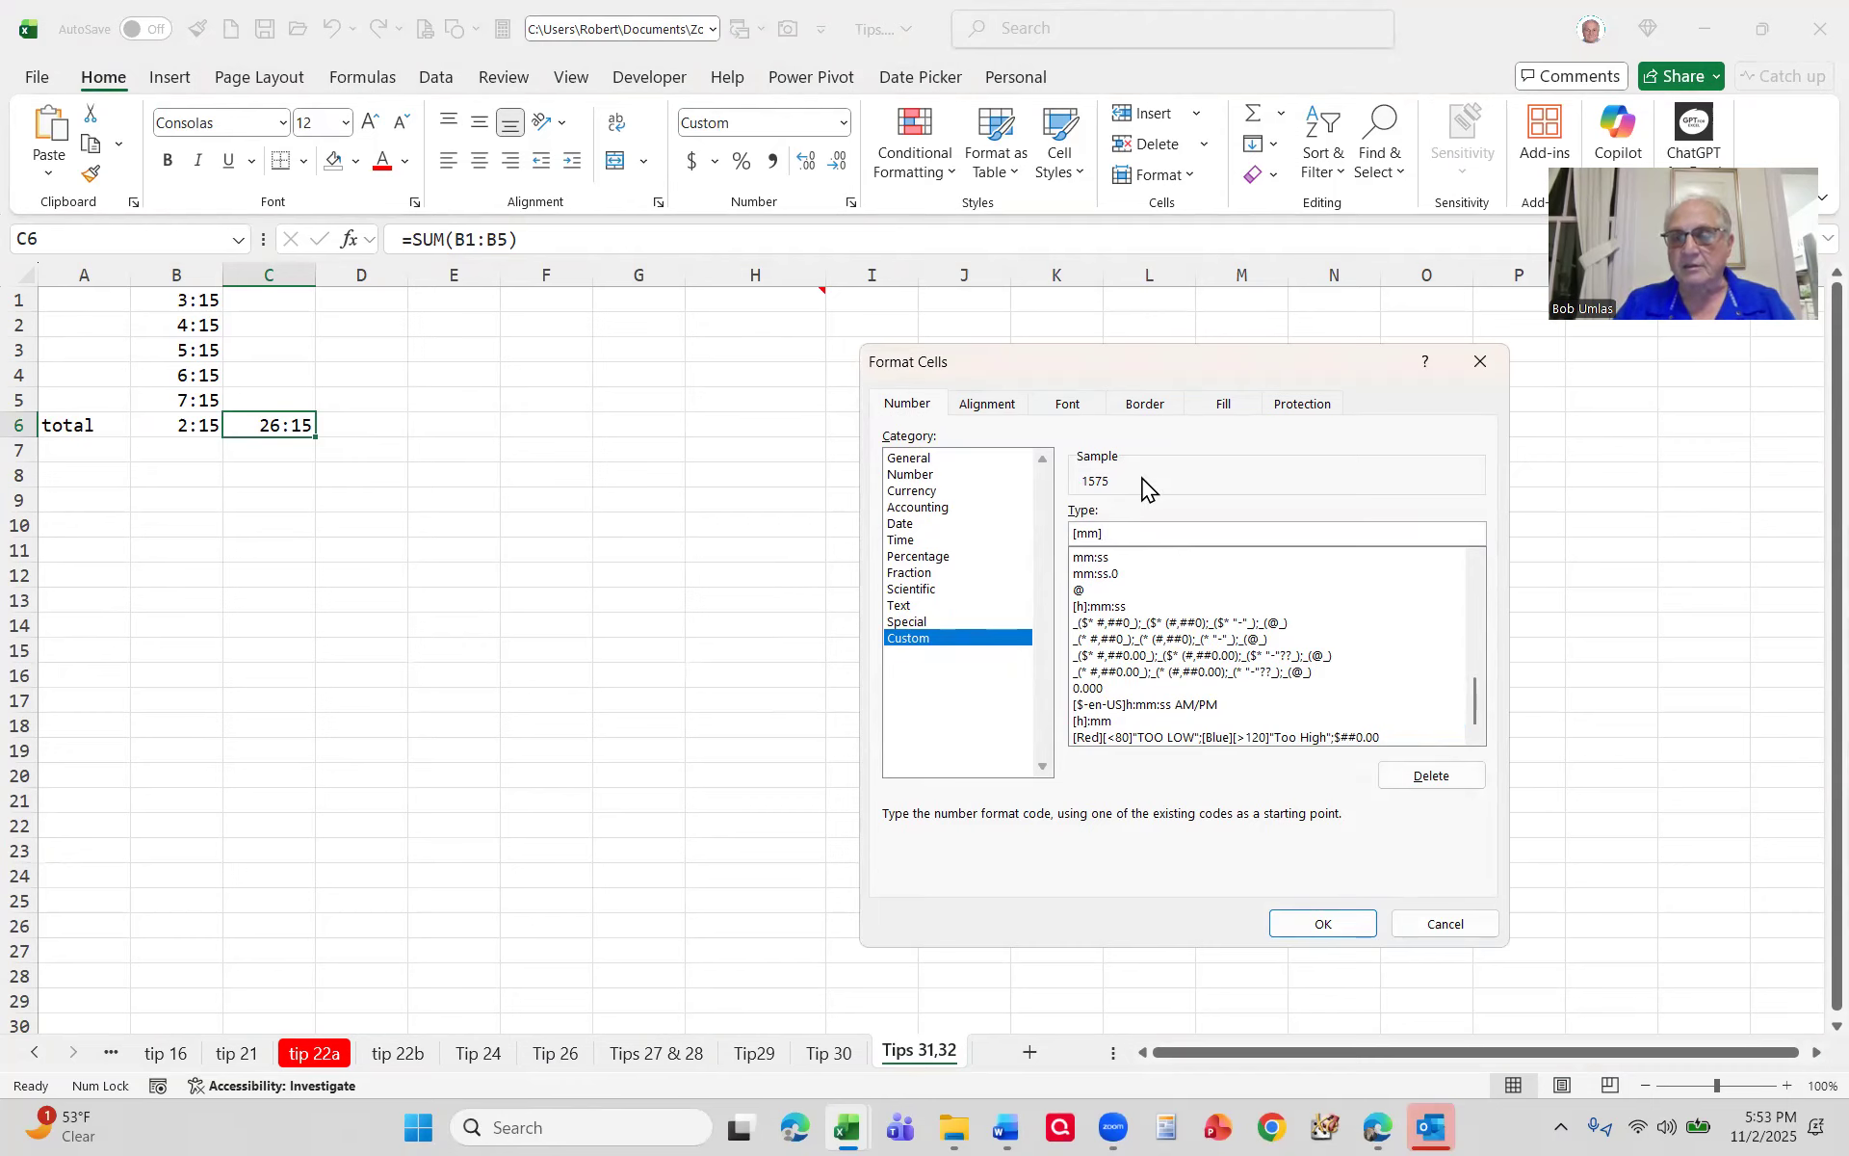
pyautogui.press('Return')
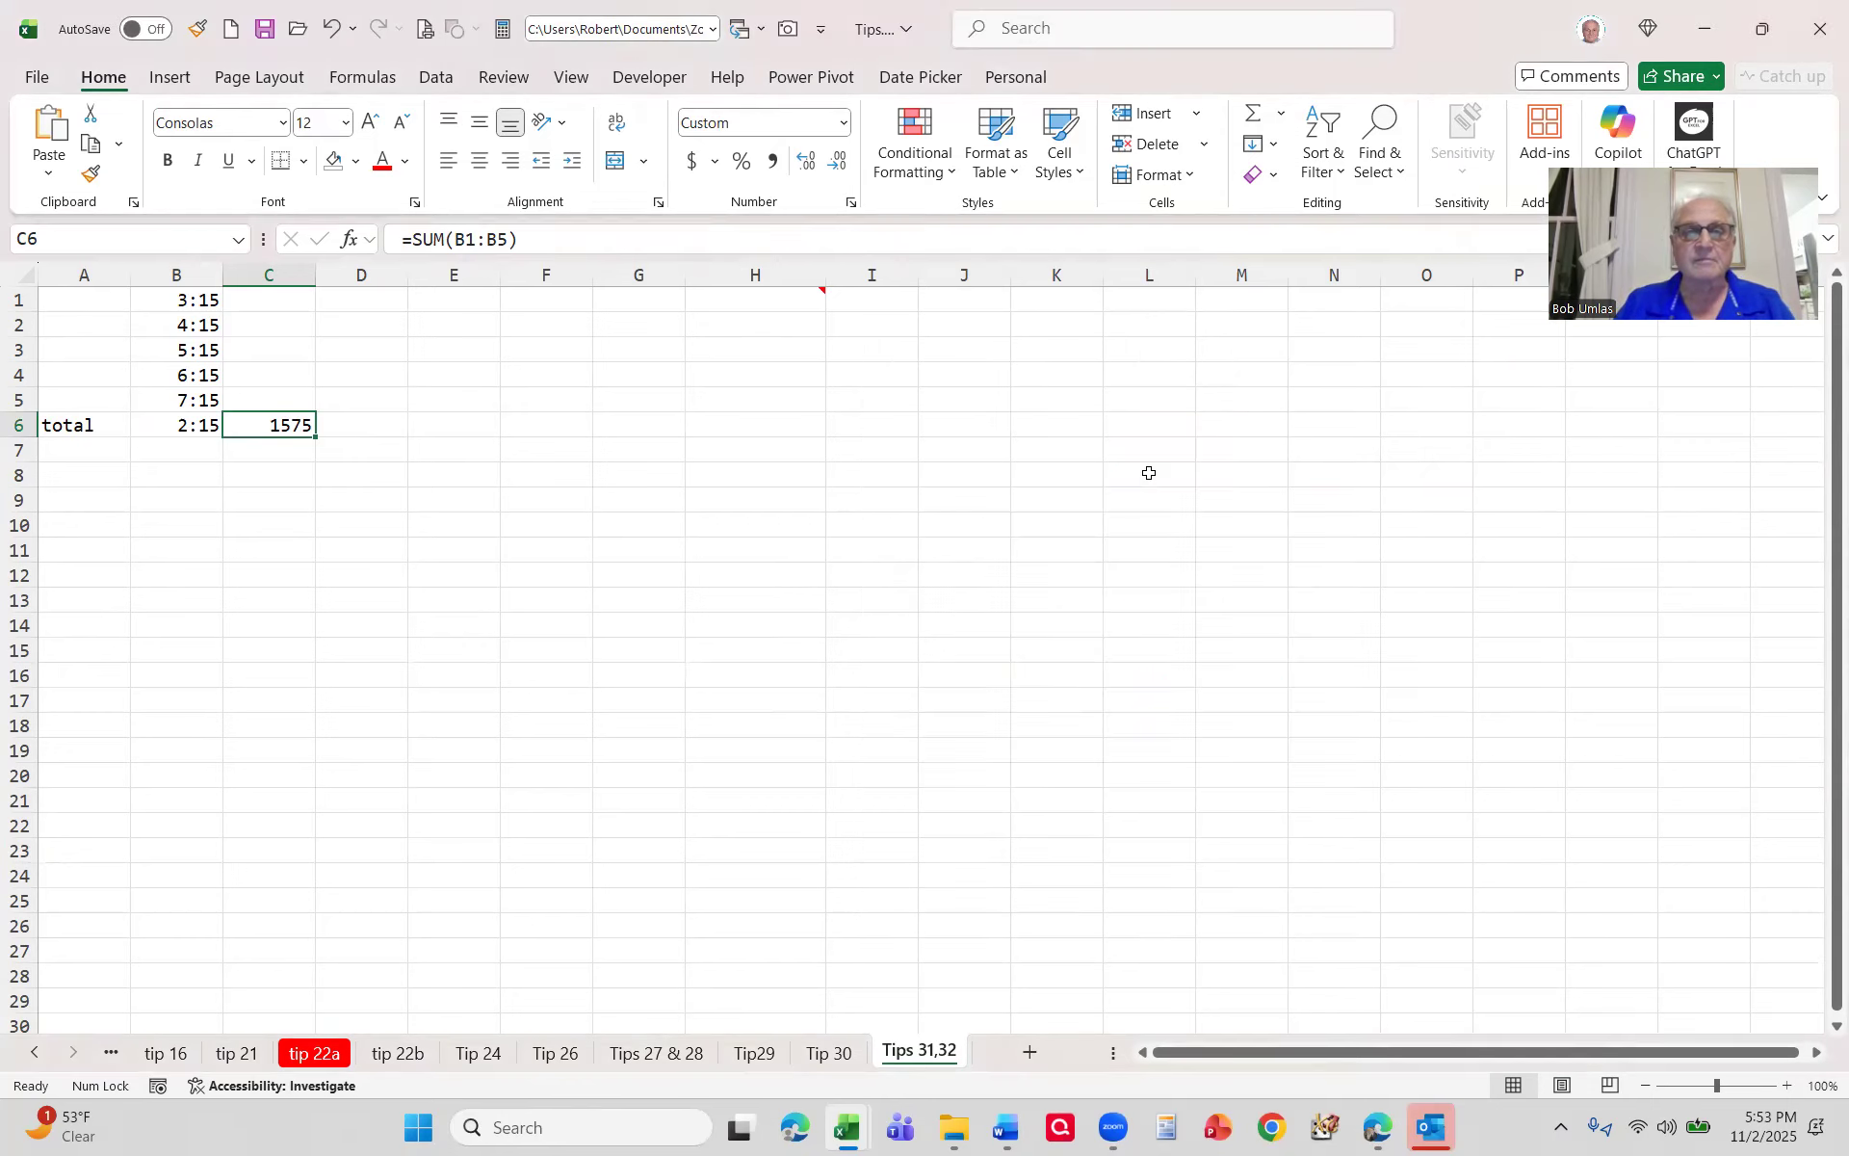
# Step: Change the custom number format of the total in cell C6 to [ss] to show elapsed seconds
pyautogui.click(849, 201)
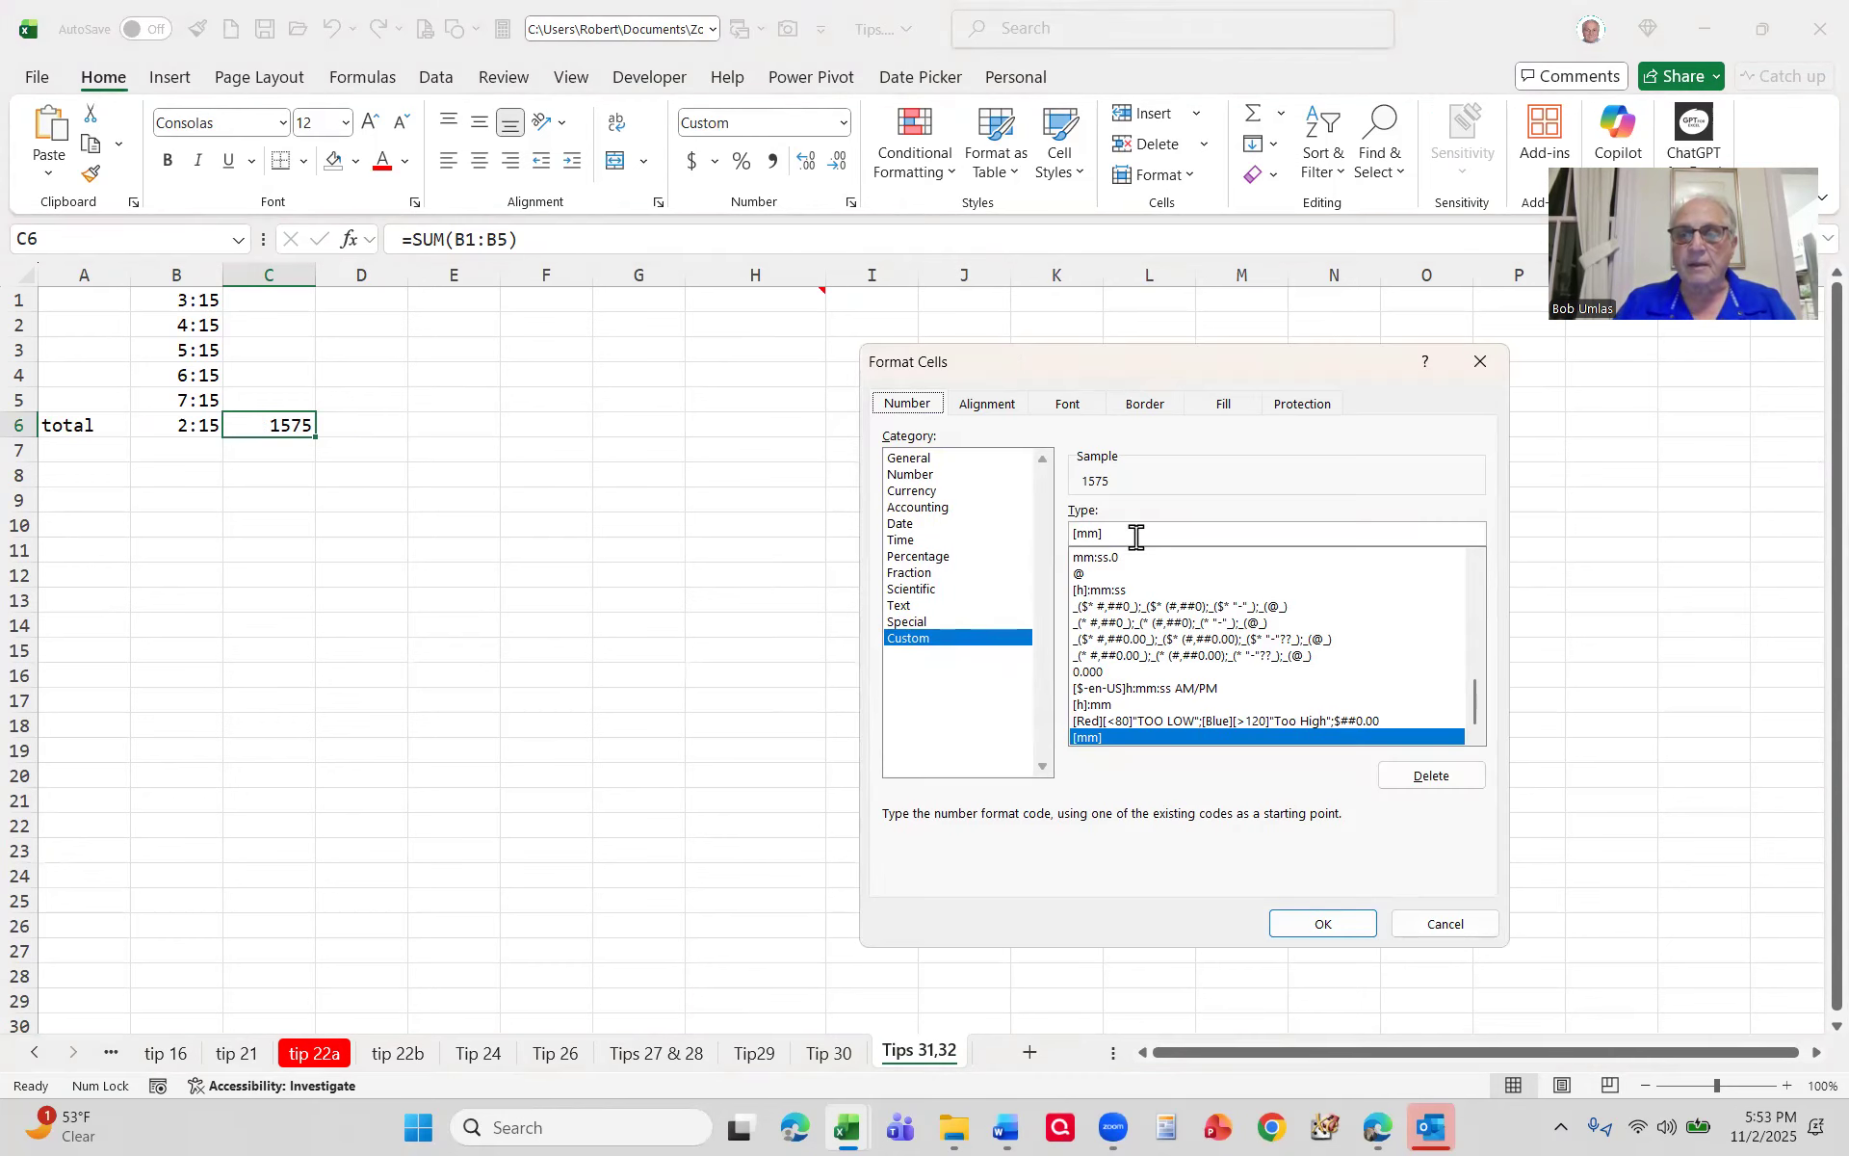
pyautogui.write('[s')
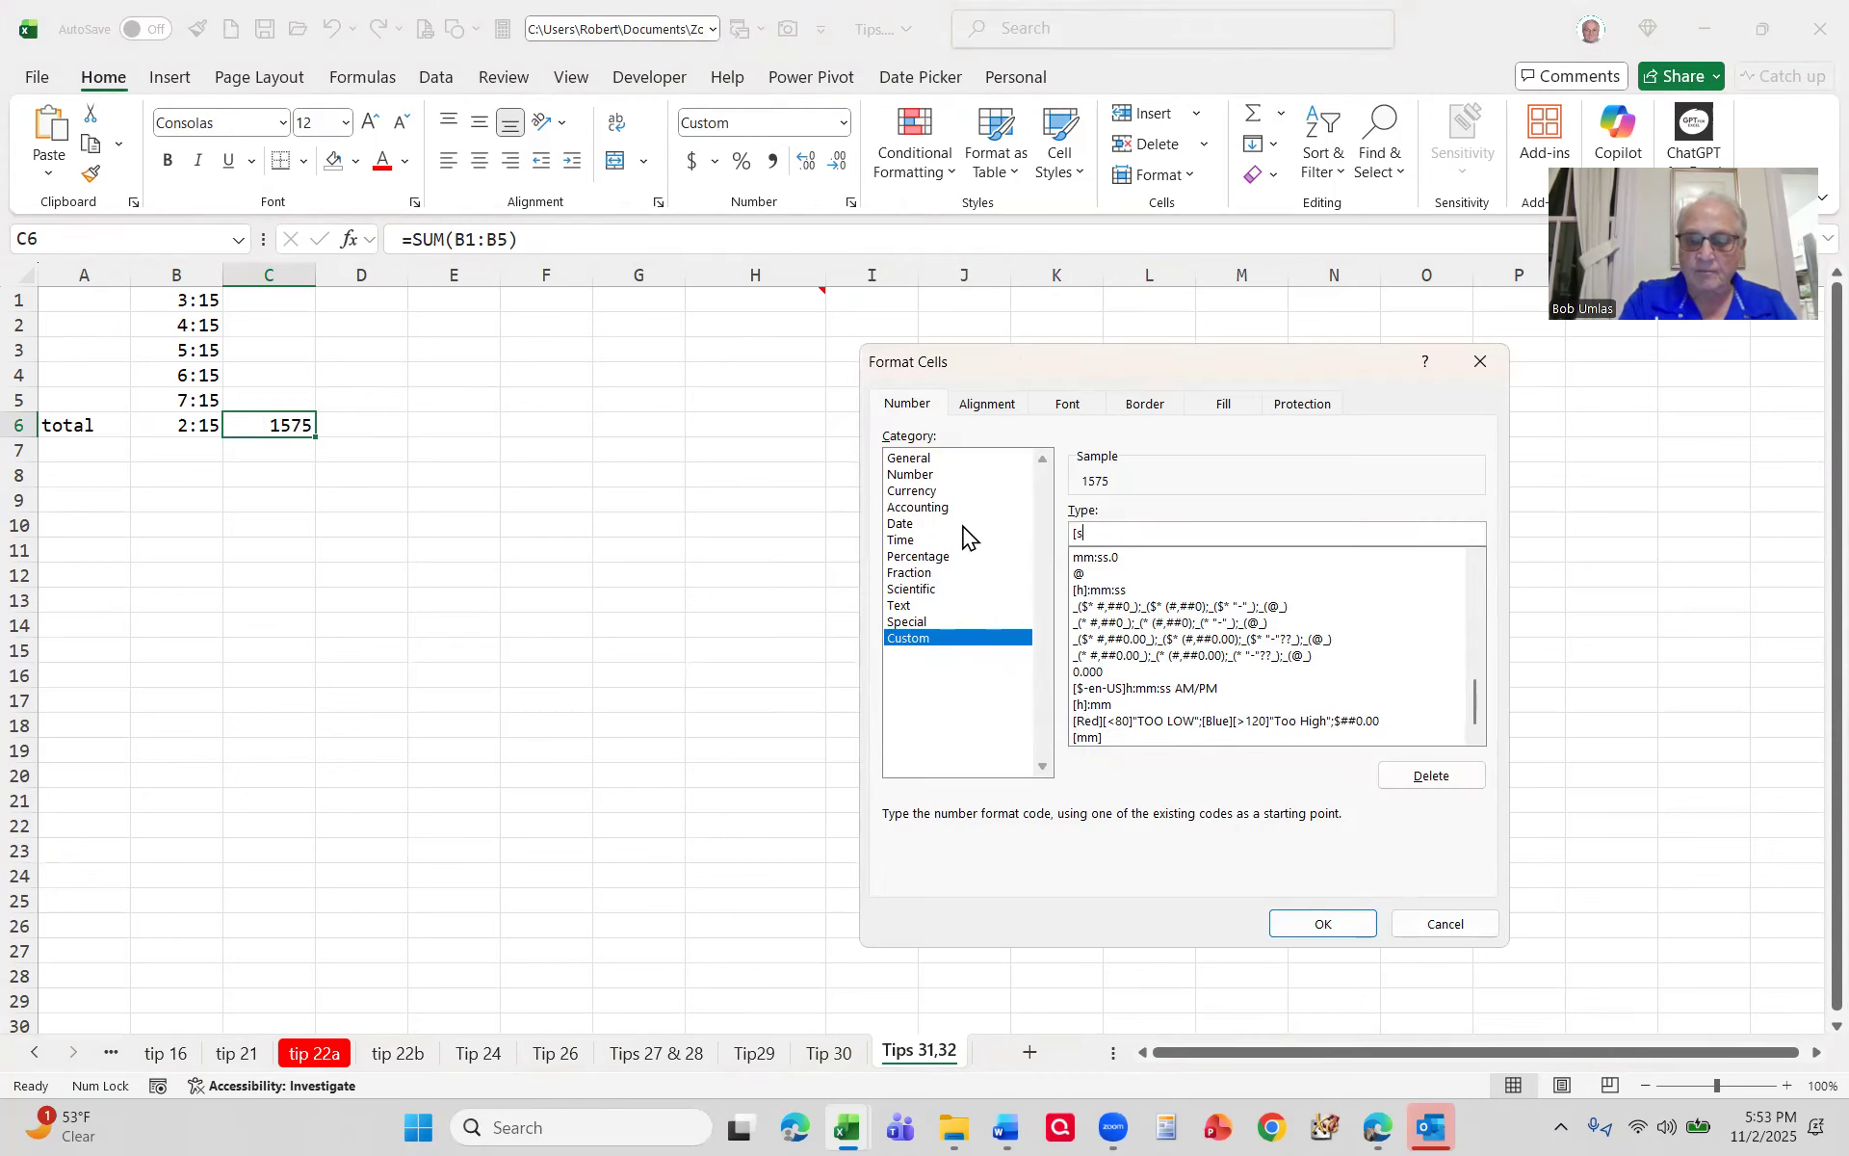
pyautogui.write('s]')
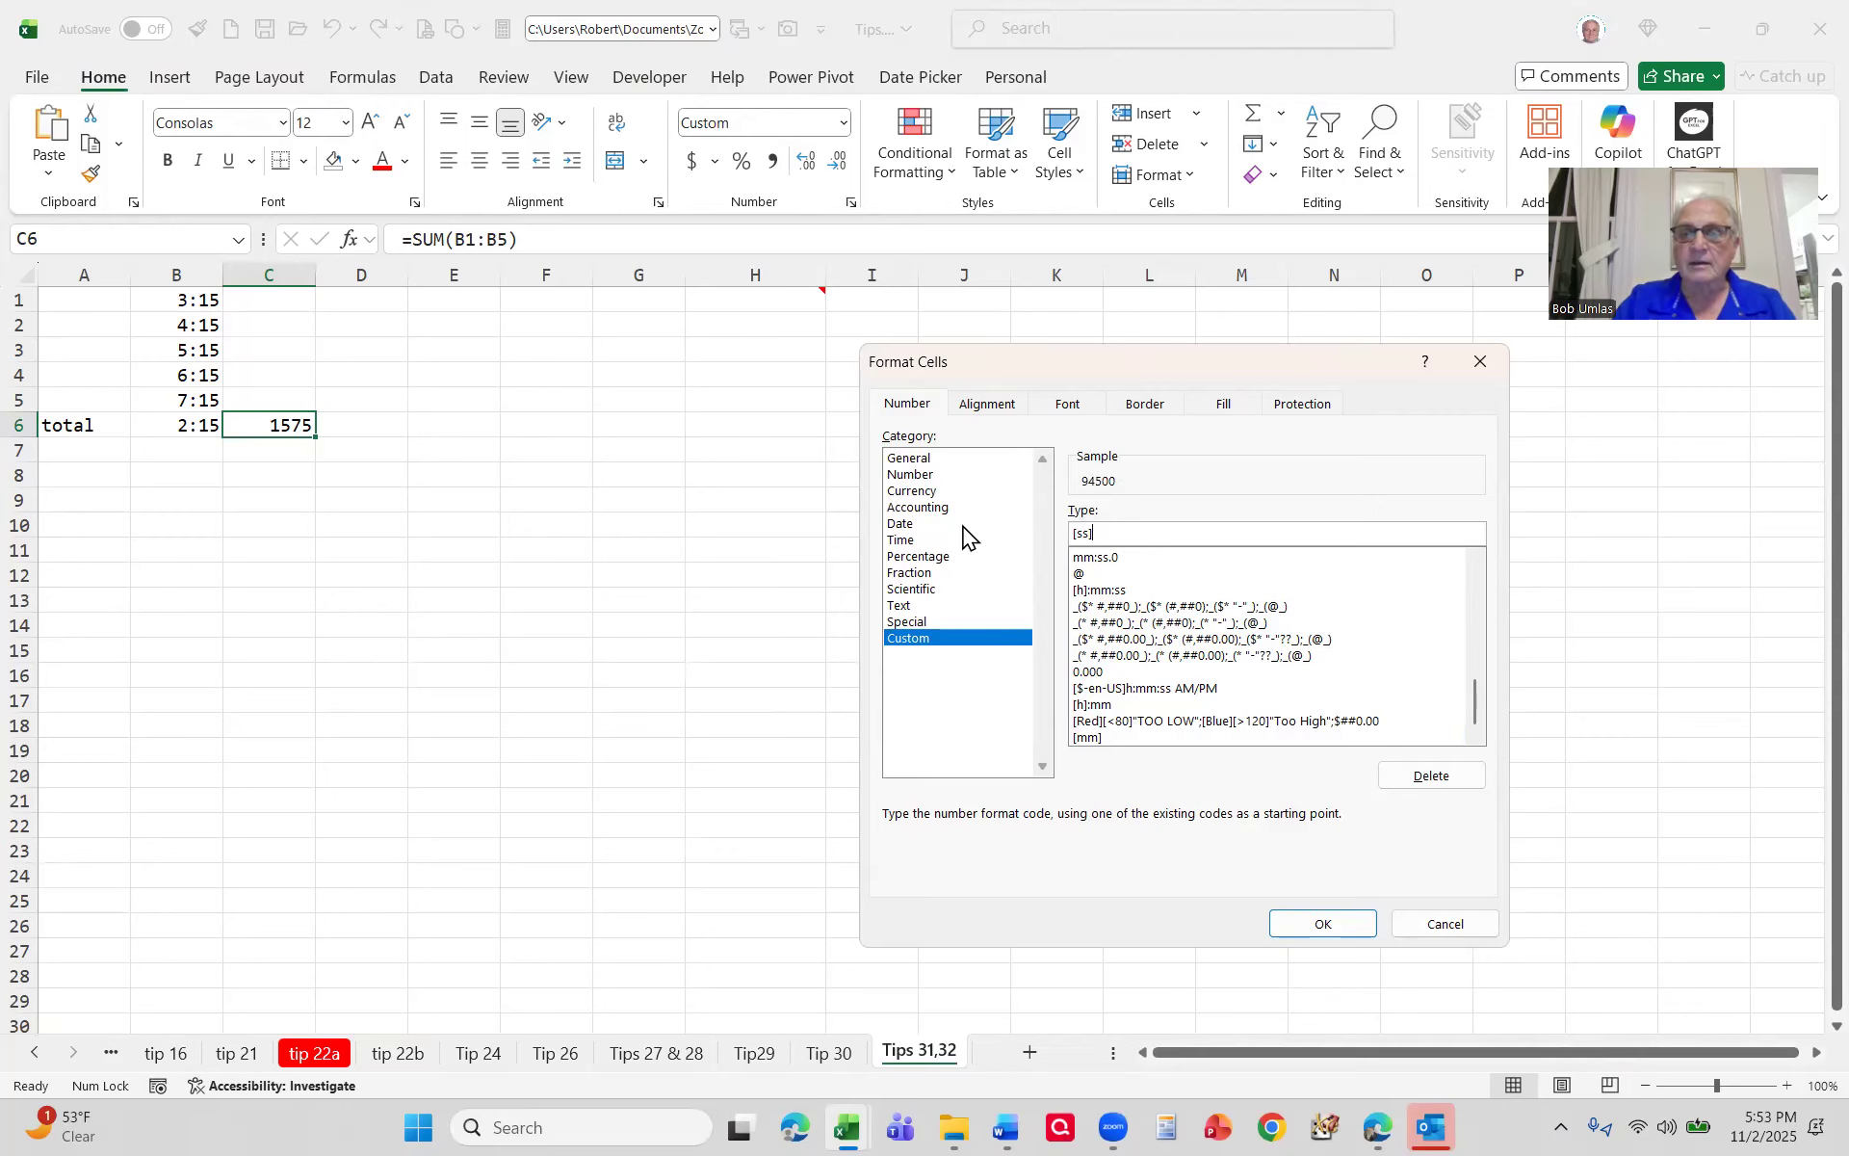
pyautogui.press('Return')
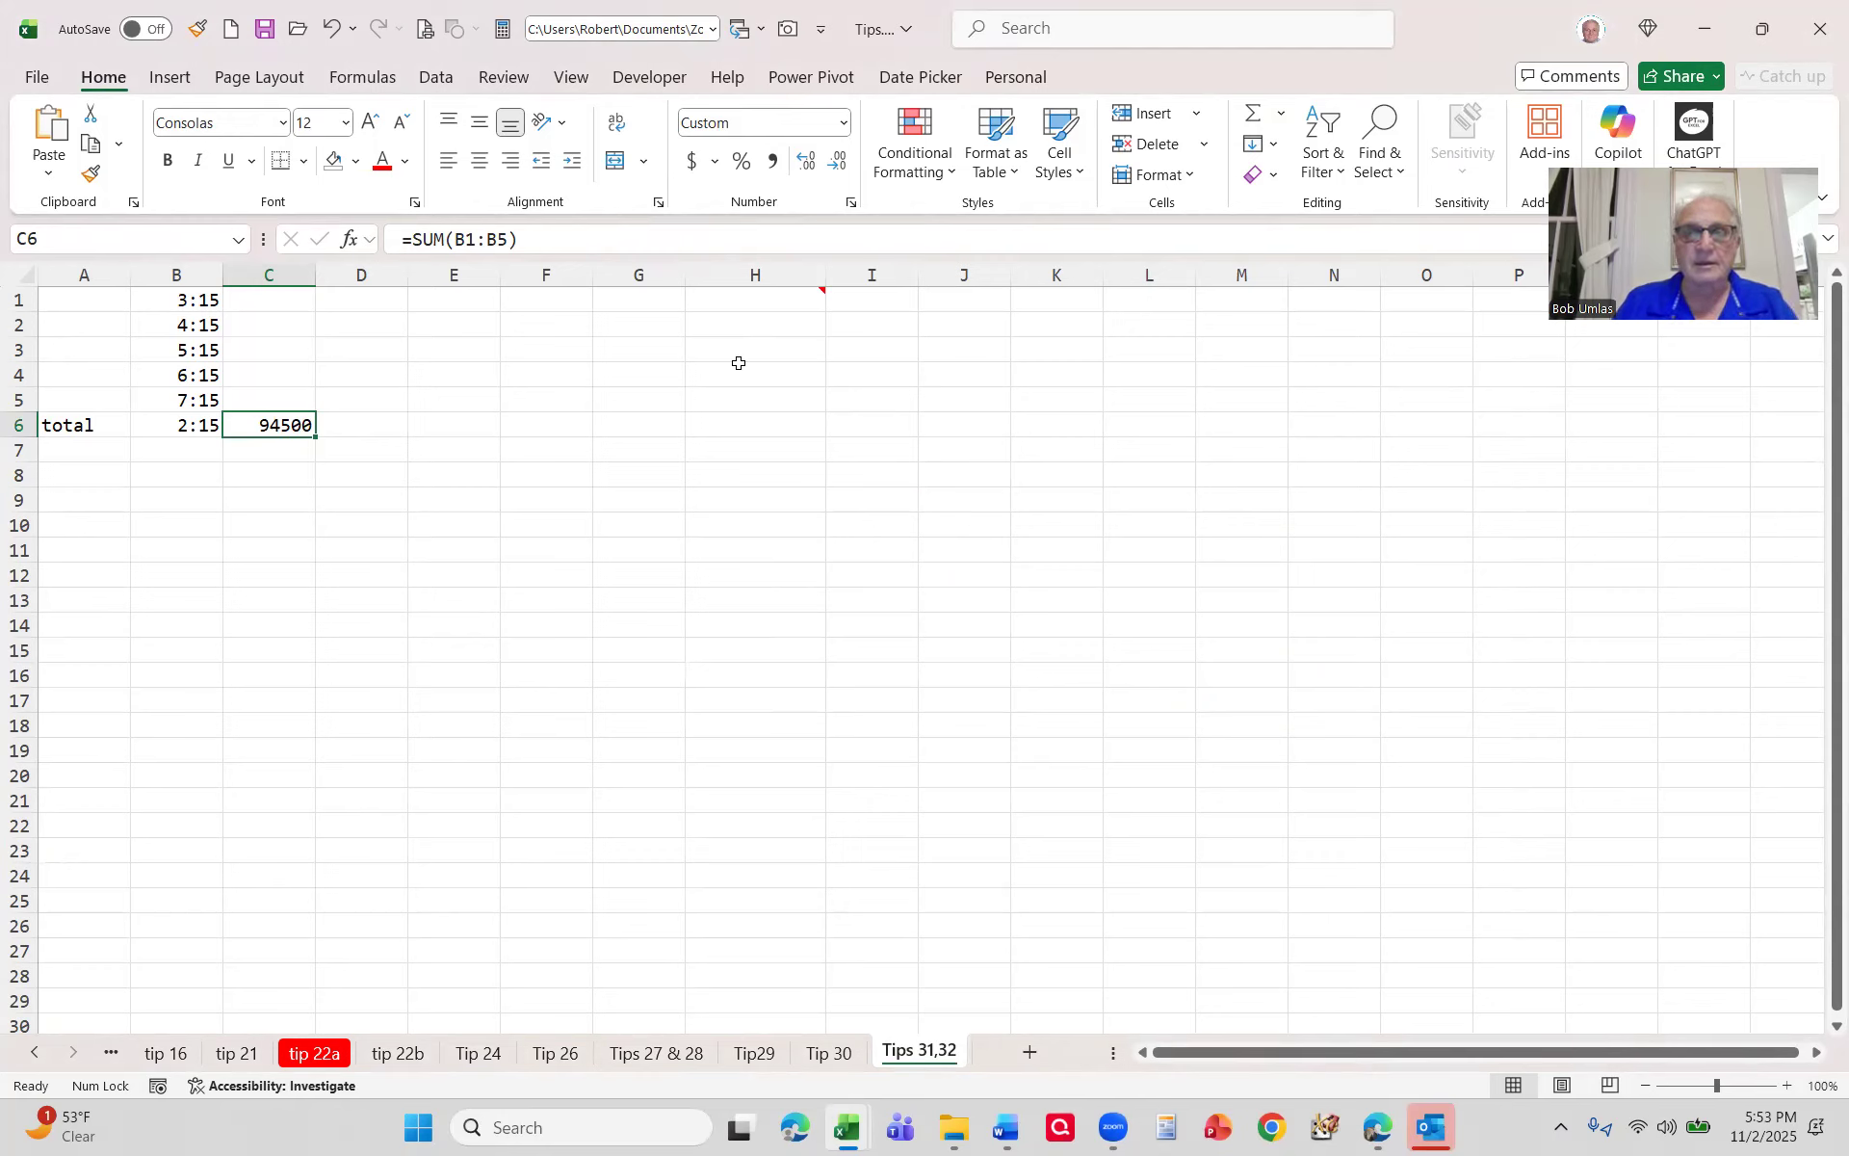
# Step: Test the custom number format of cell H1 with the values 35 and 95
pyautogui.click(760, 301)
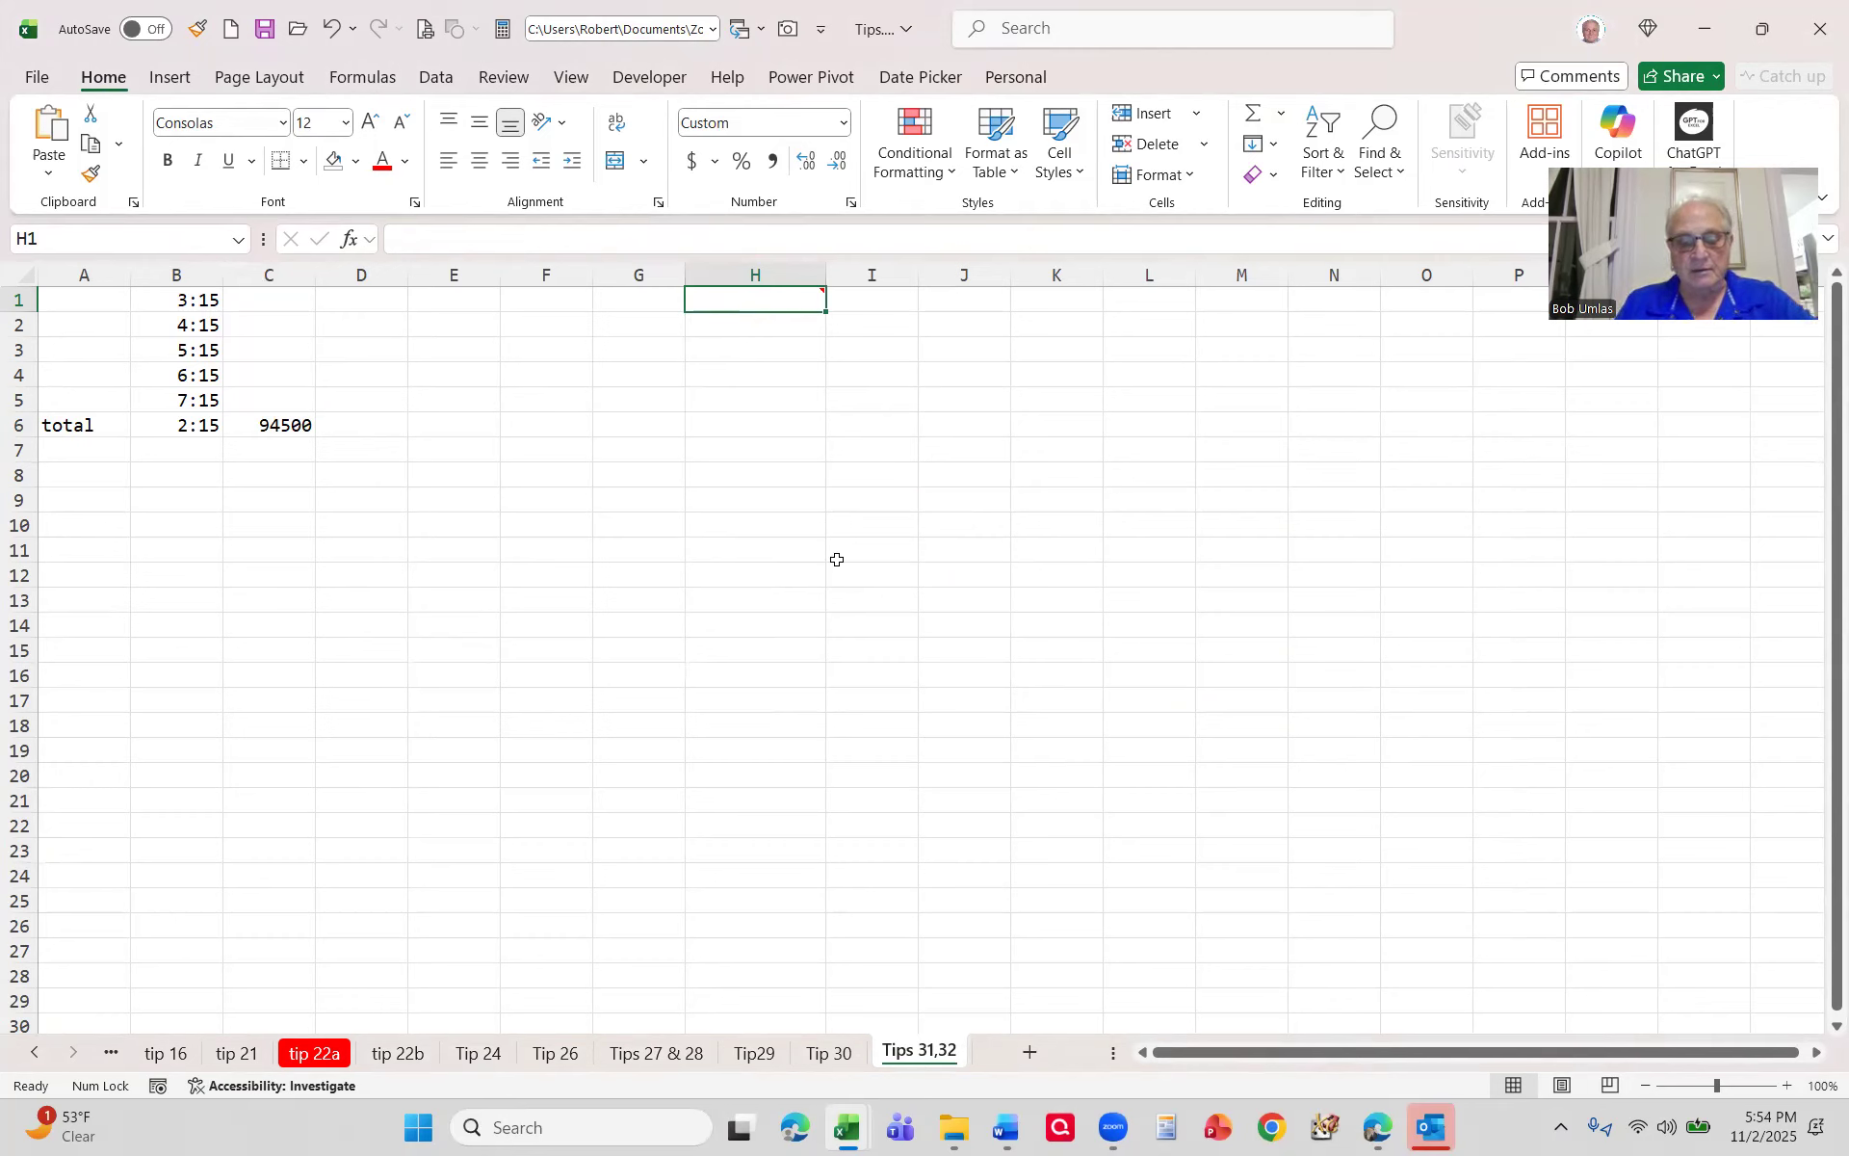
pyautogui.write('35')
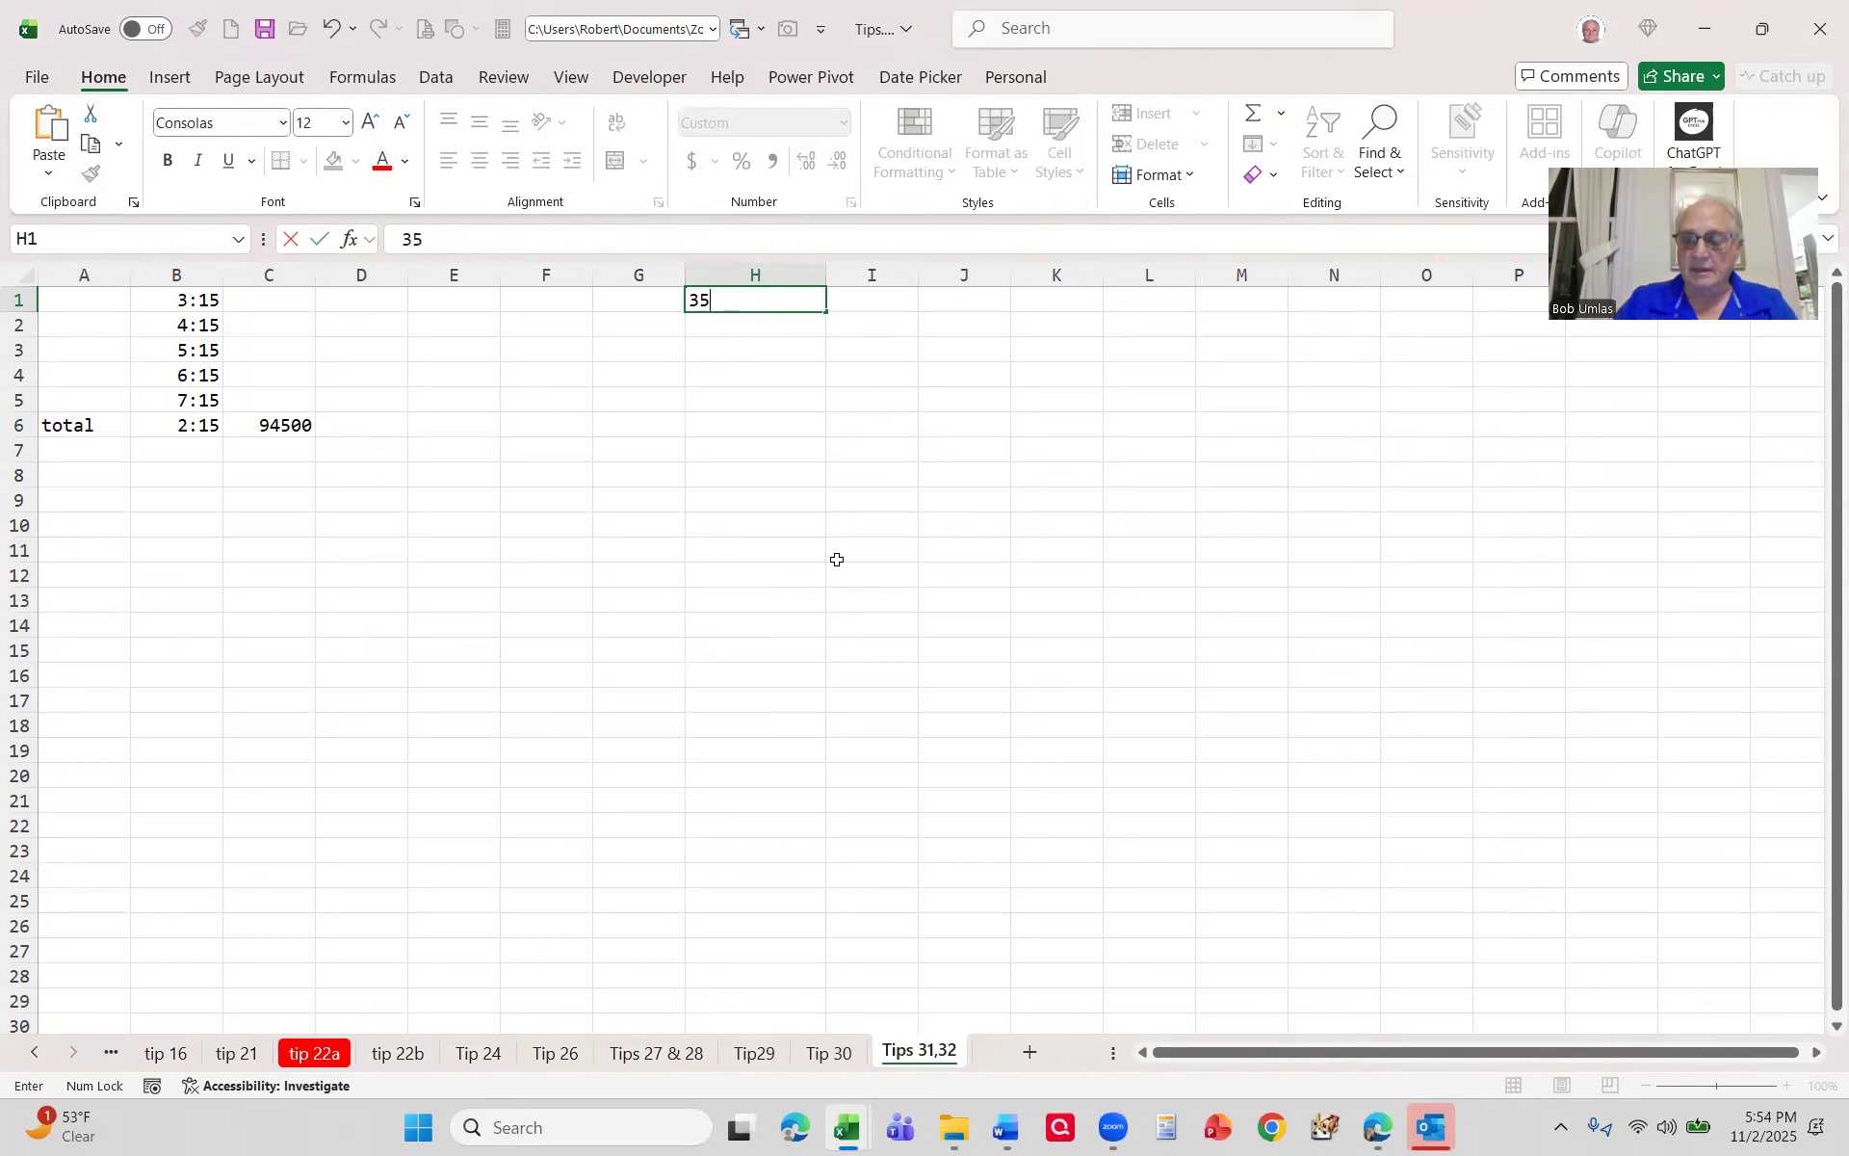
pyautogui.press('Return')
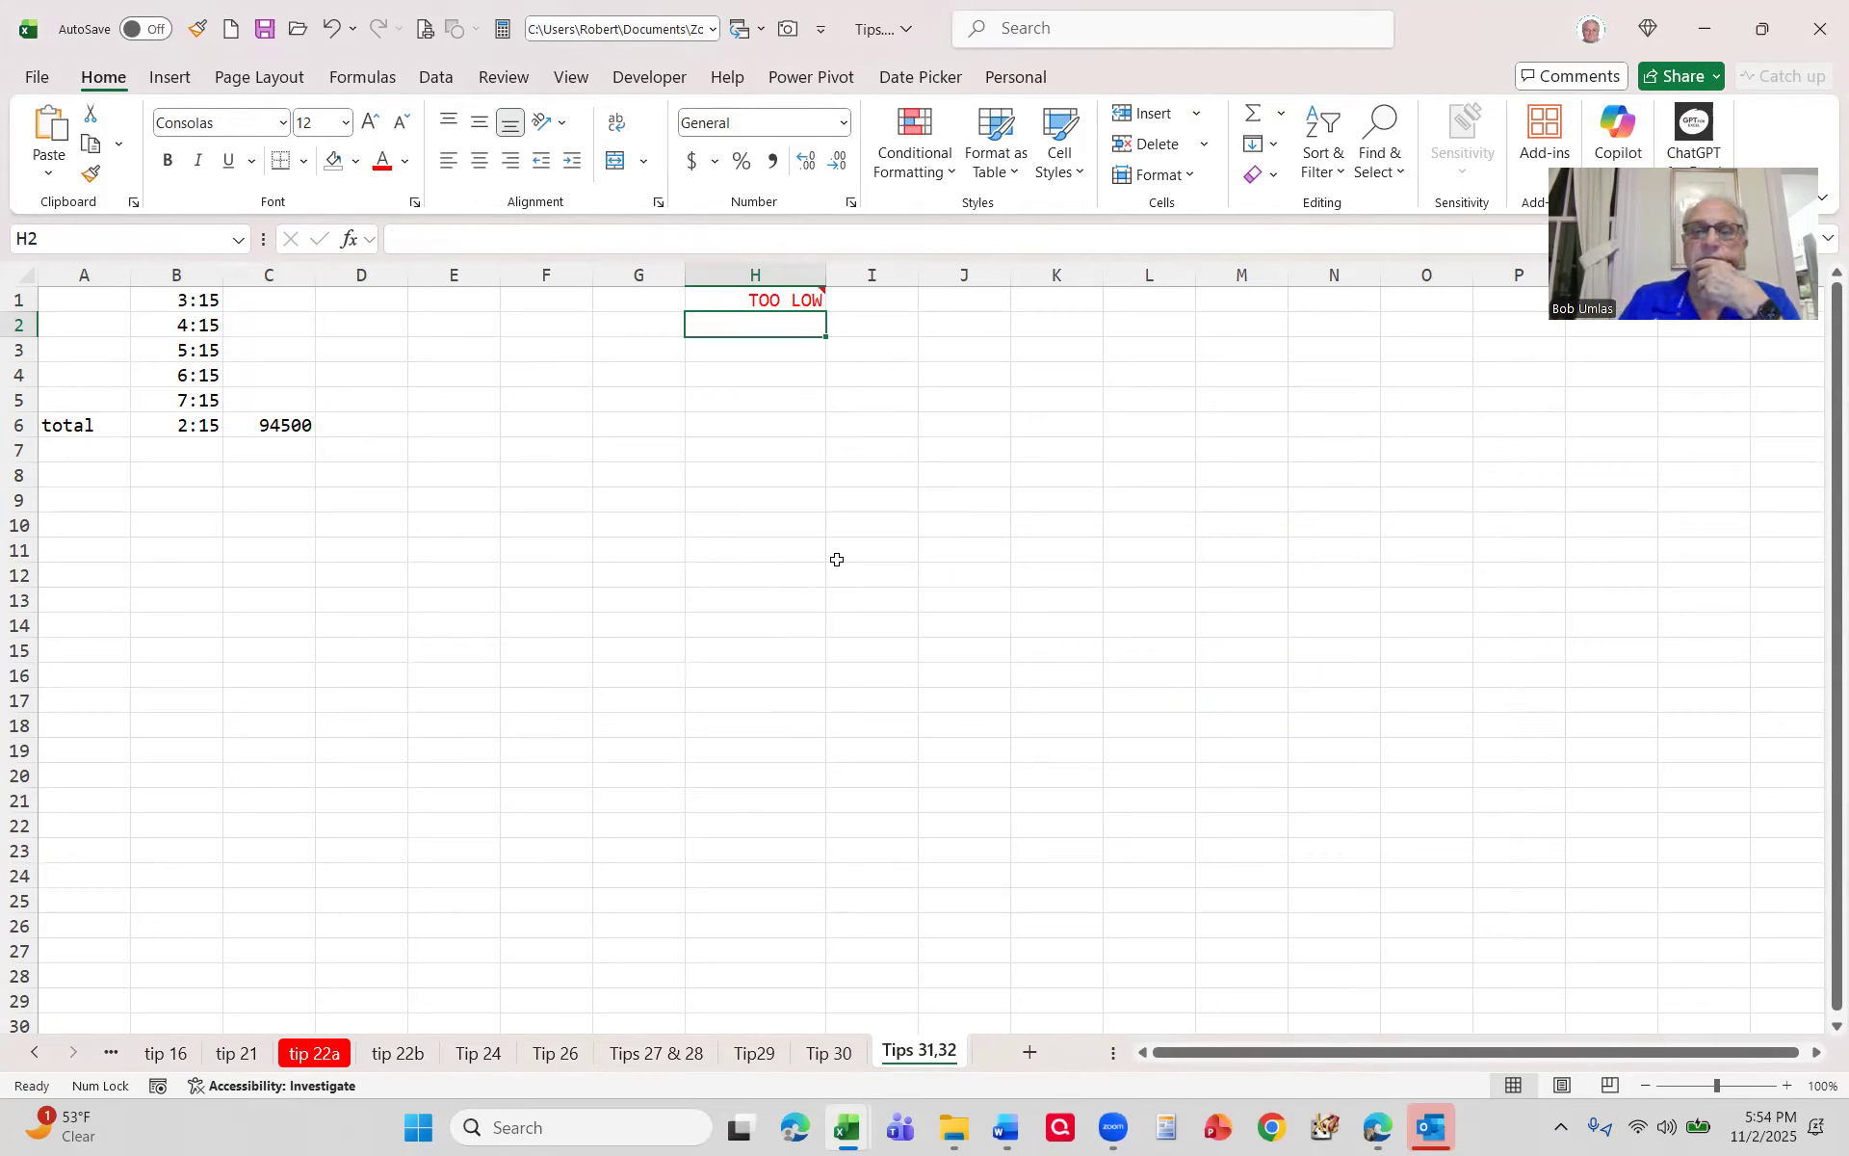
pyautogui.click(741, 299)
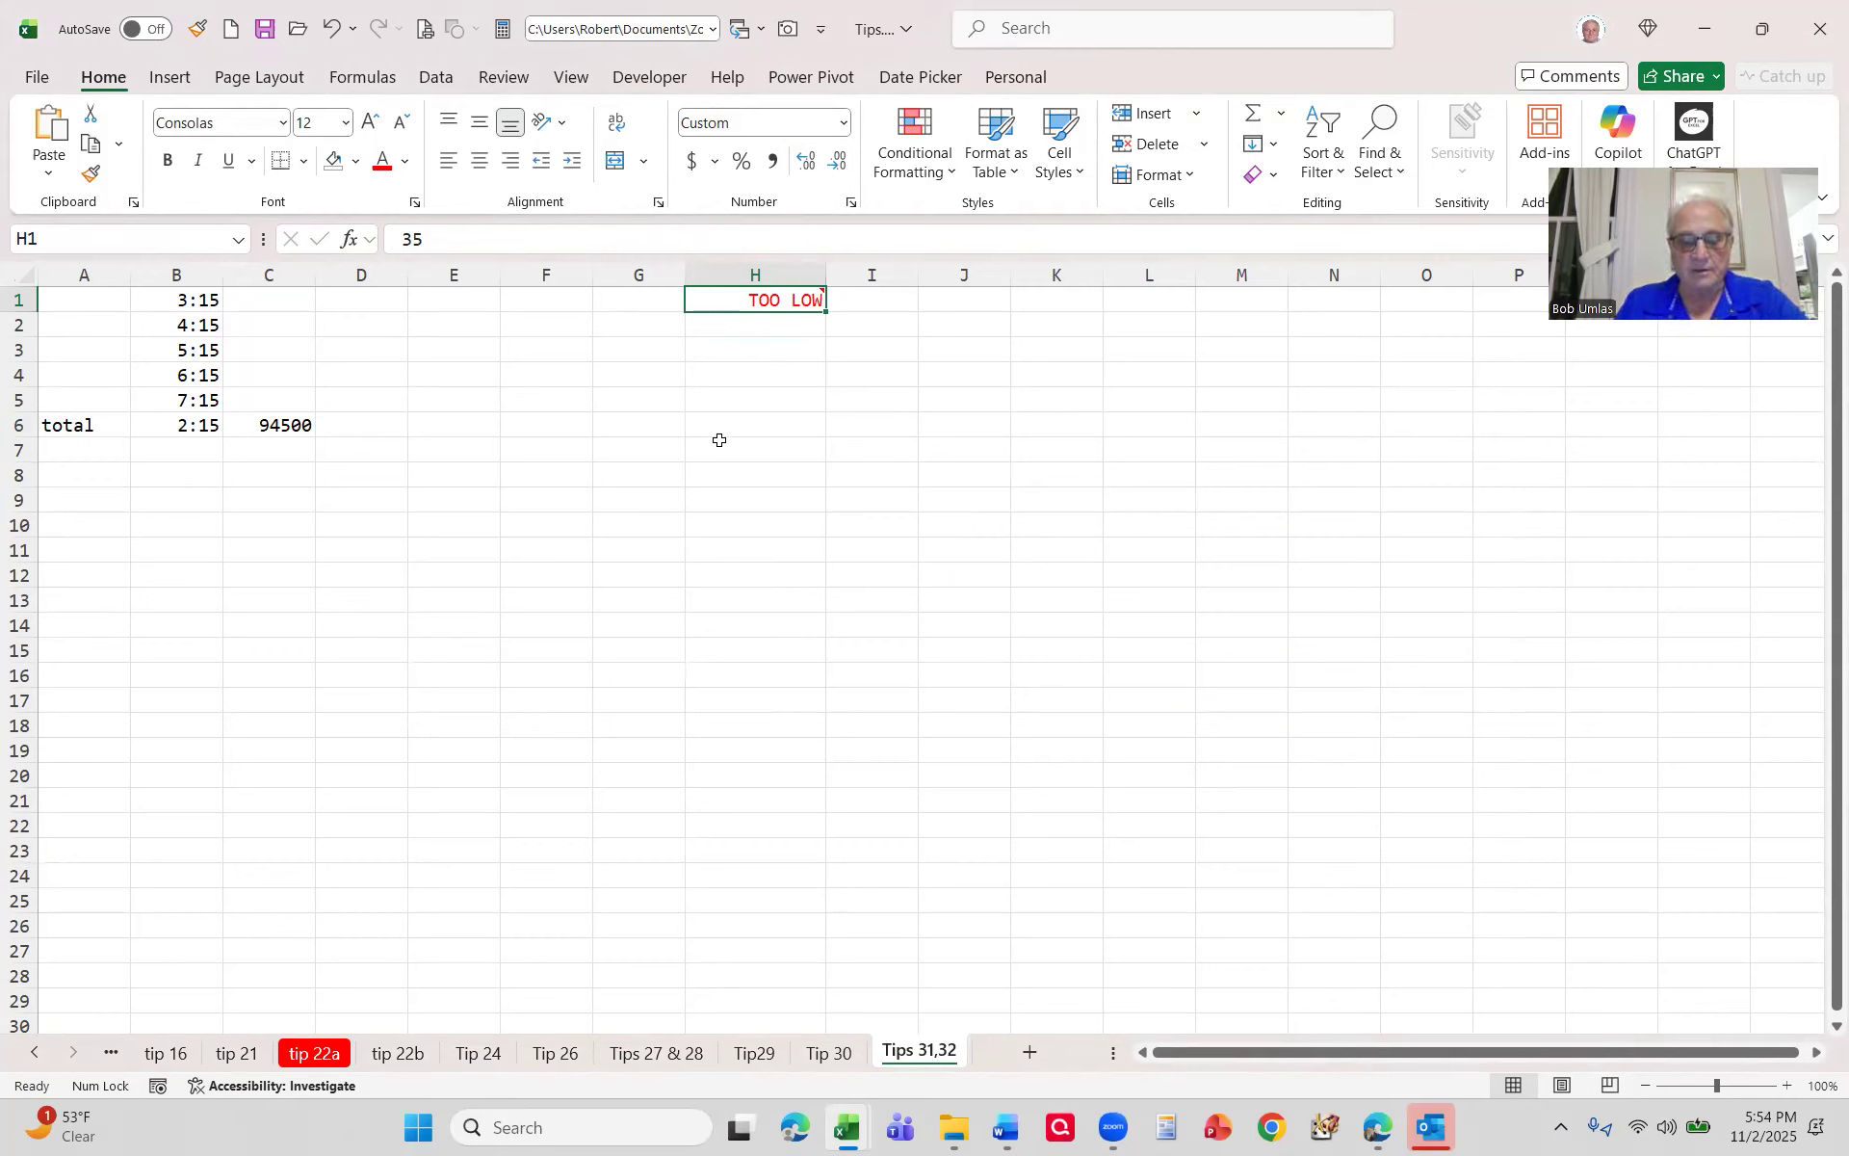
pyautogui.write('95')
pyautogui.press('Return')
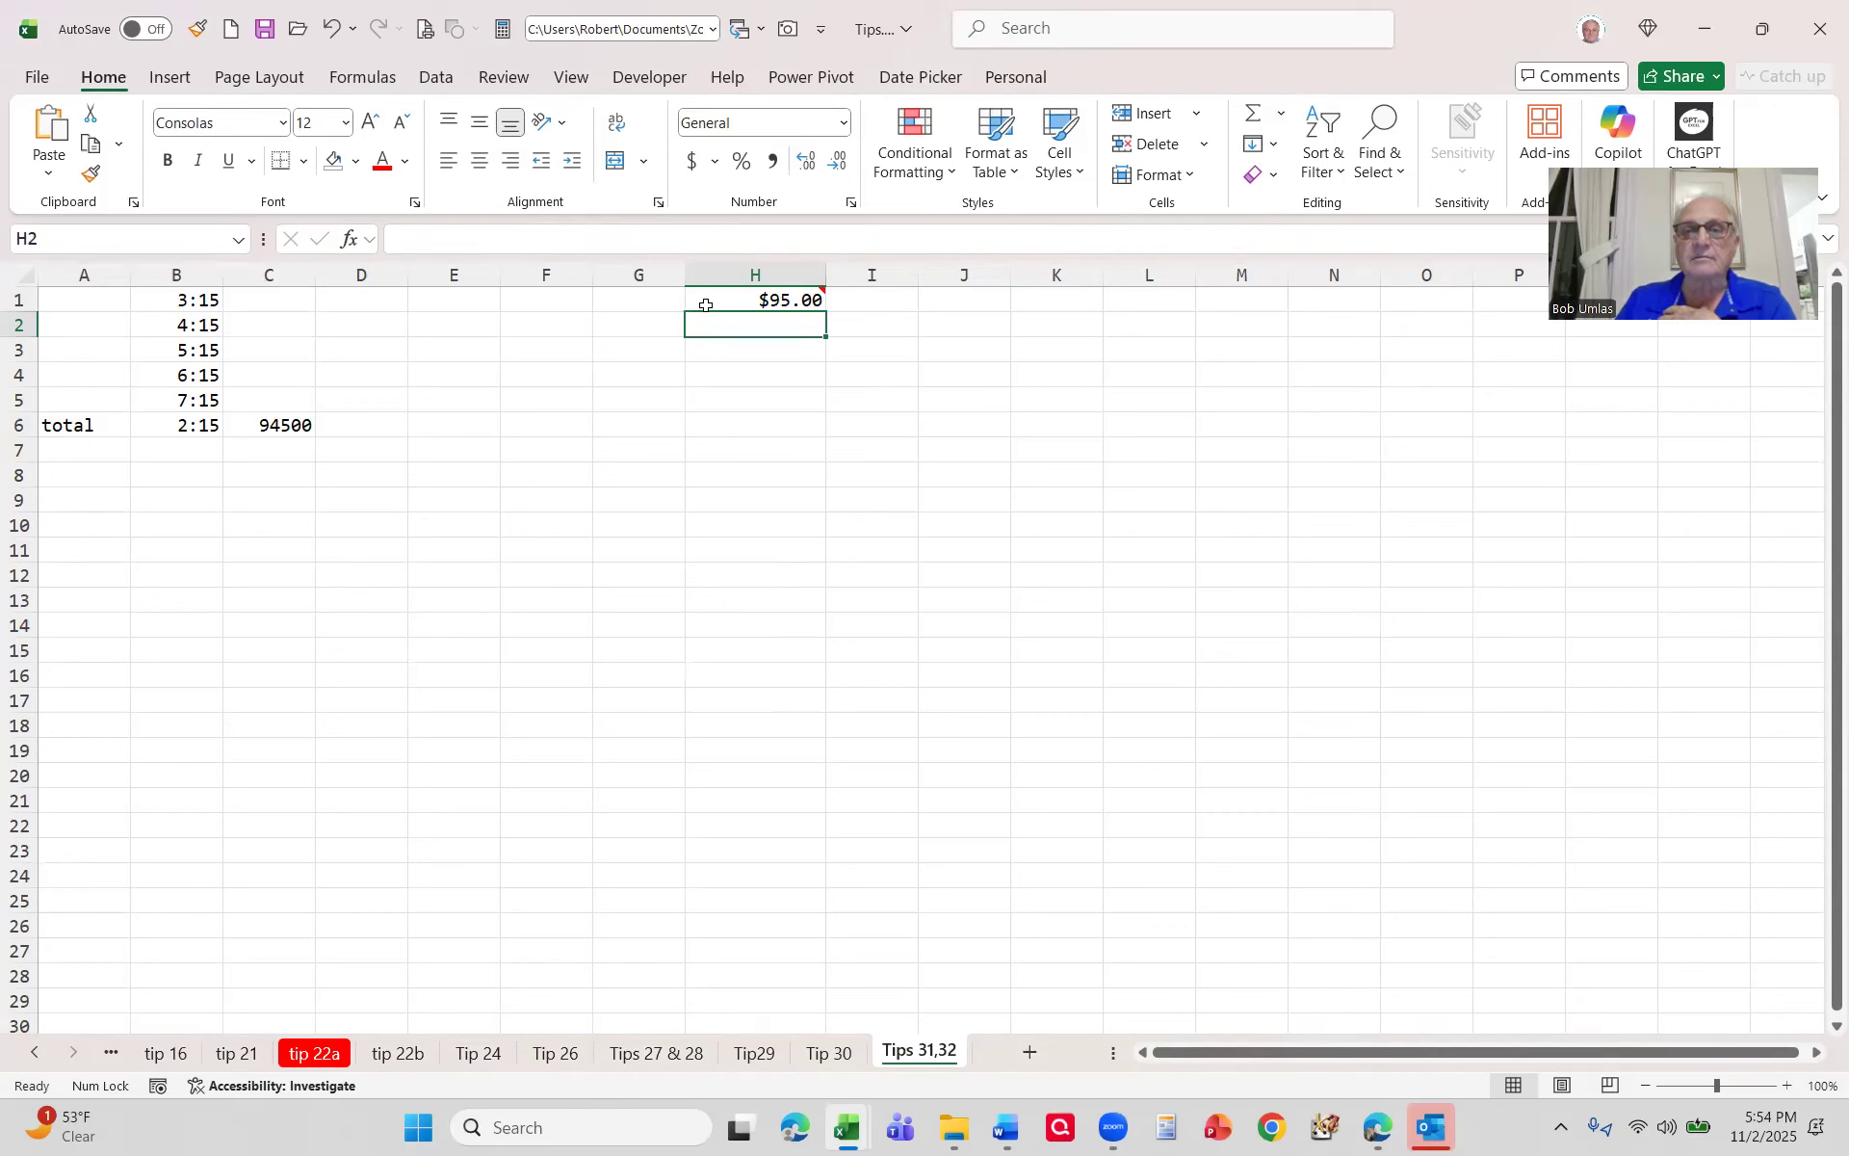
# Step: Enter 333 in cell H1 to test its custom format with a high number
pyautogui.click(708, 300)
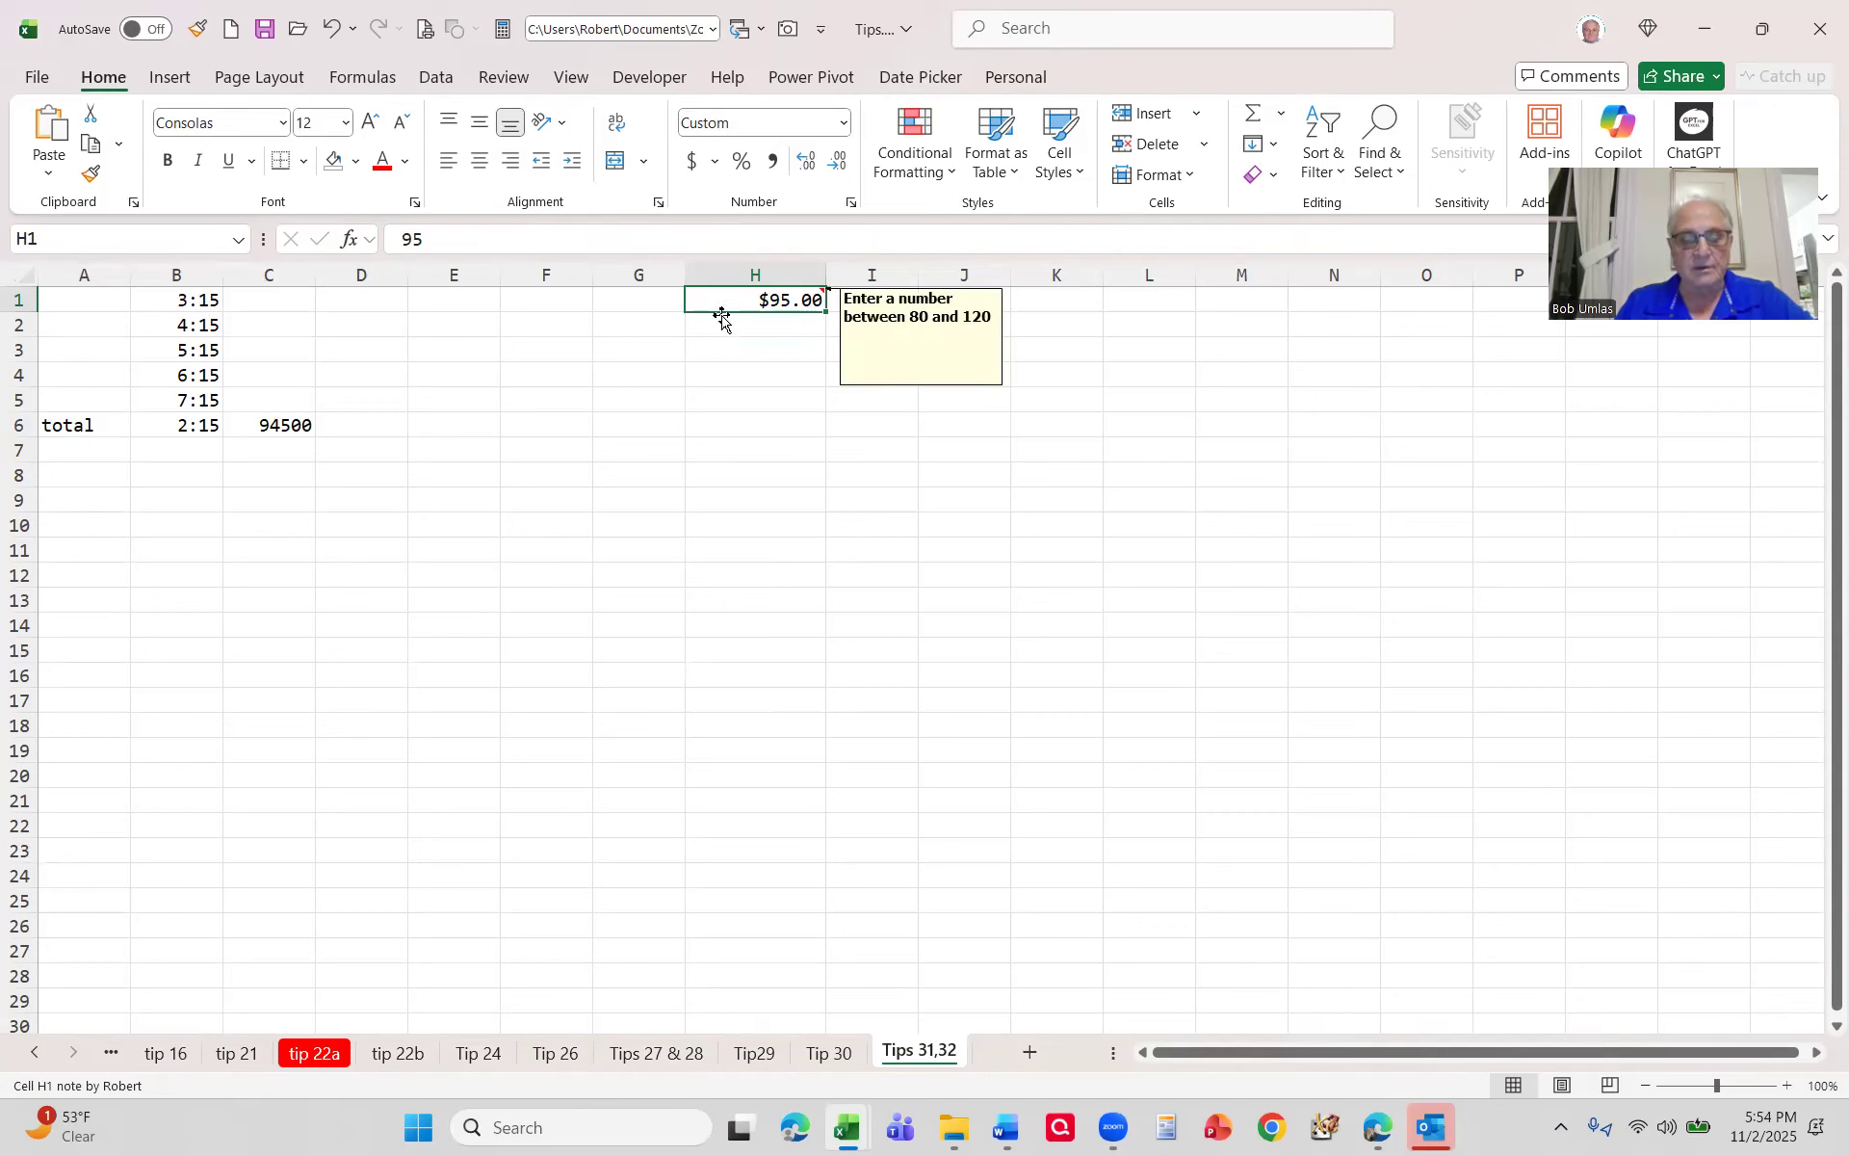
pyautogui.write('333')
pyautogui.press('Return')
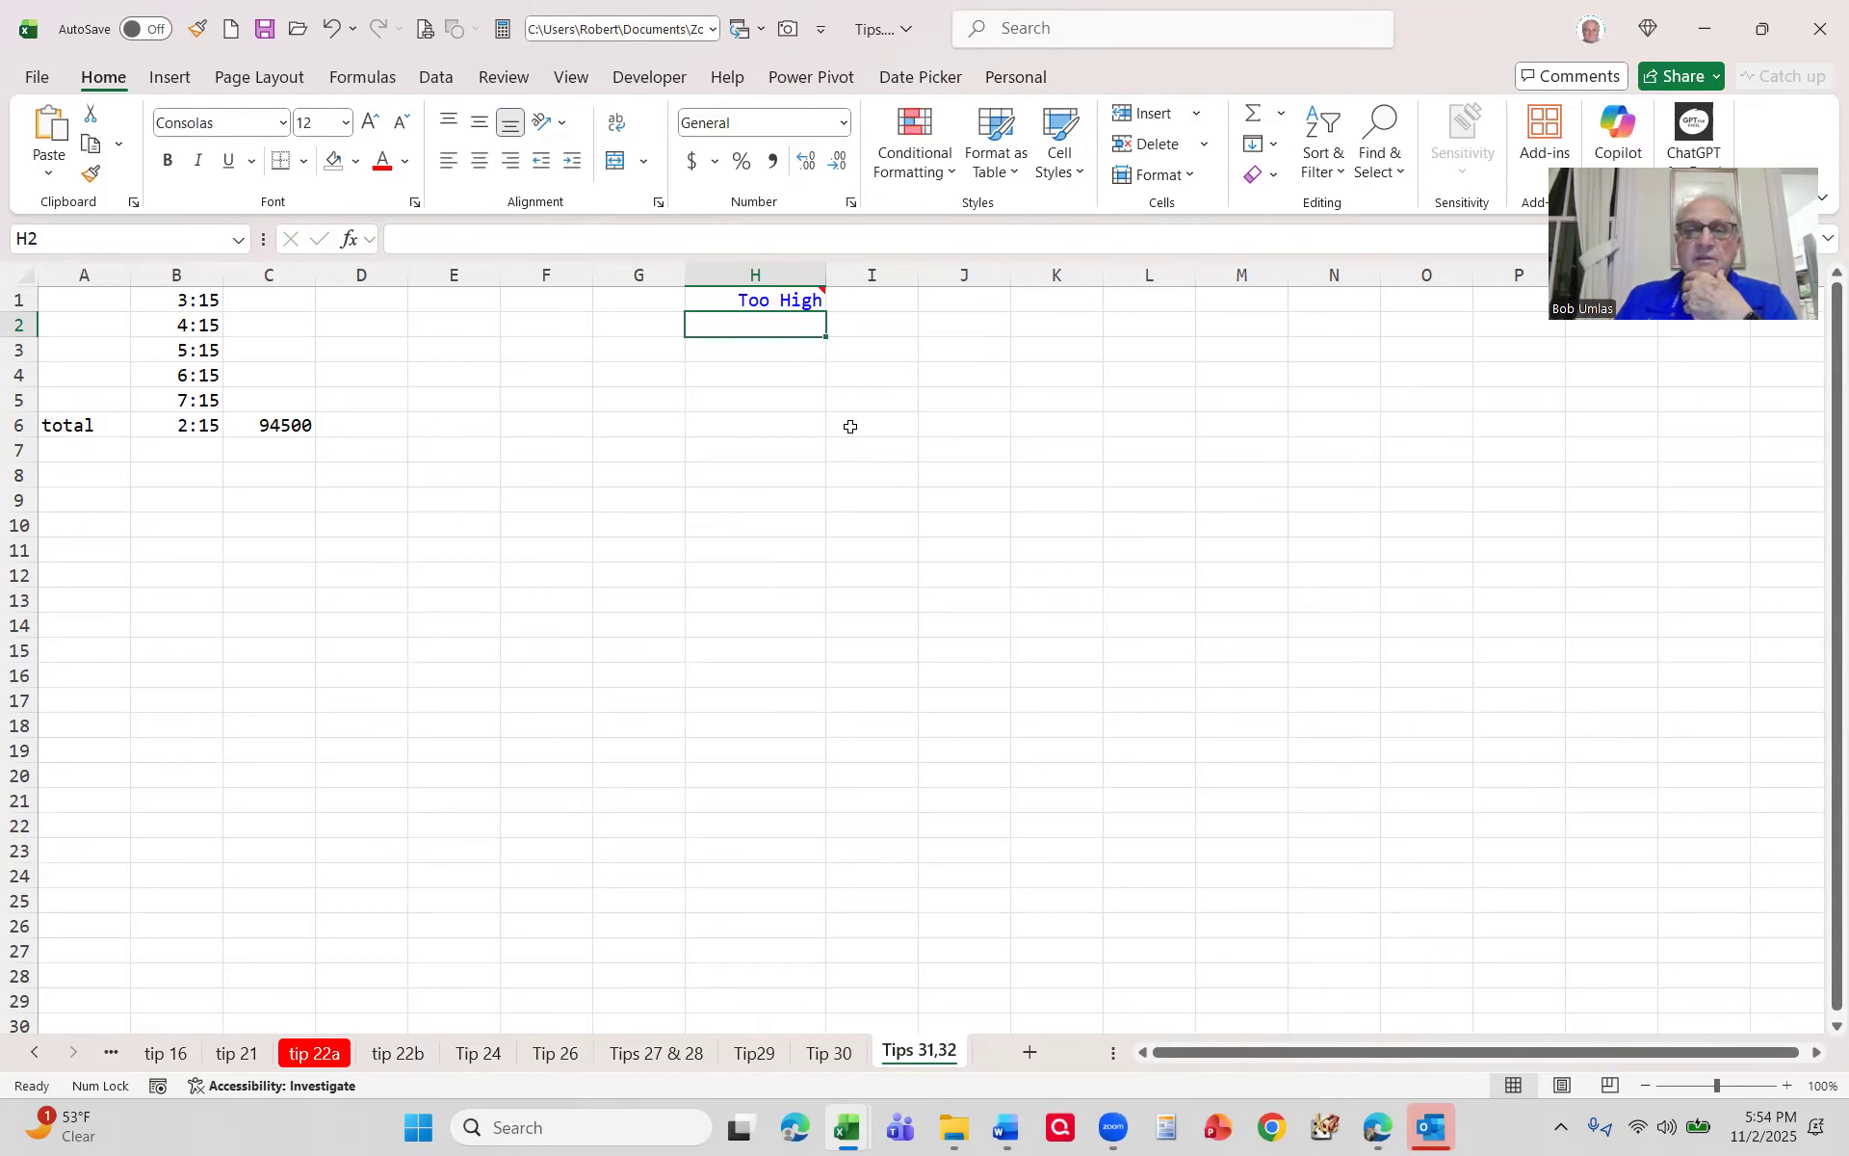
# Step: Copy the custom number format code of cell H1 and leave the cell's formatting as it is
pyautogui.click(723, 301)
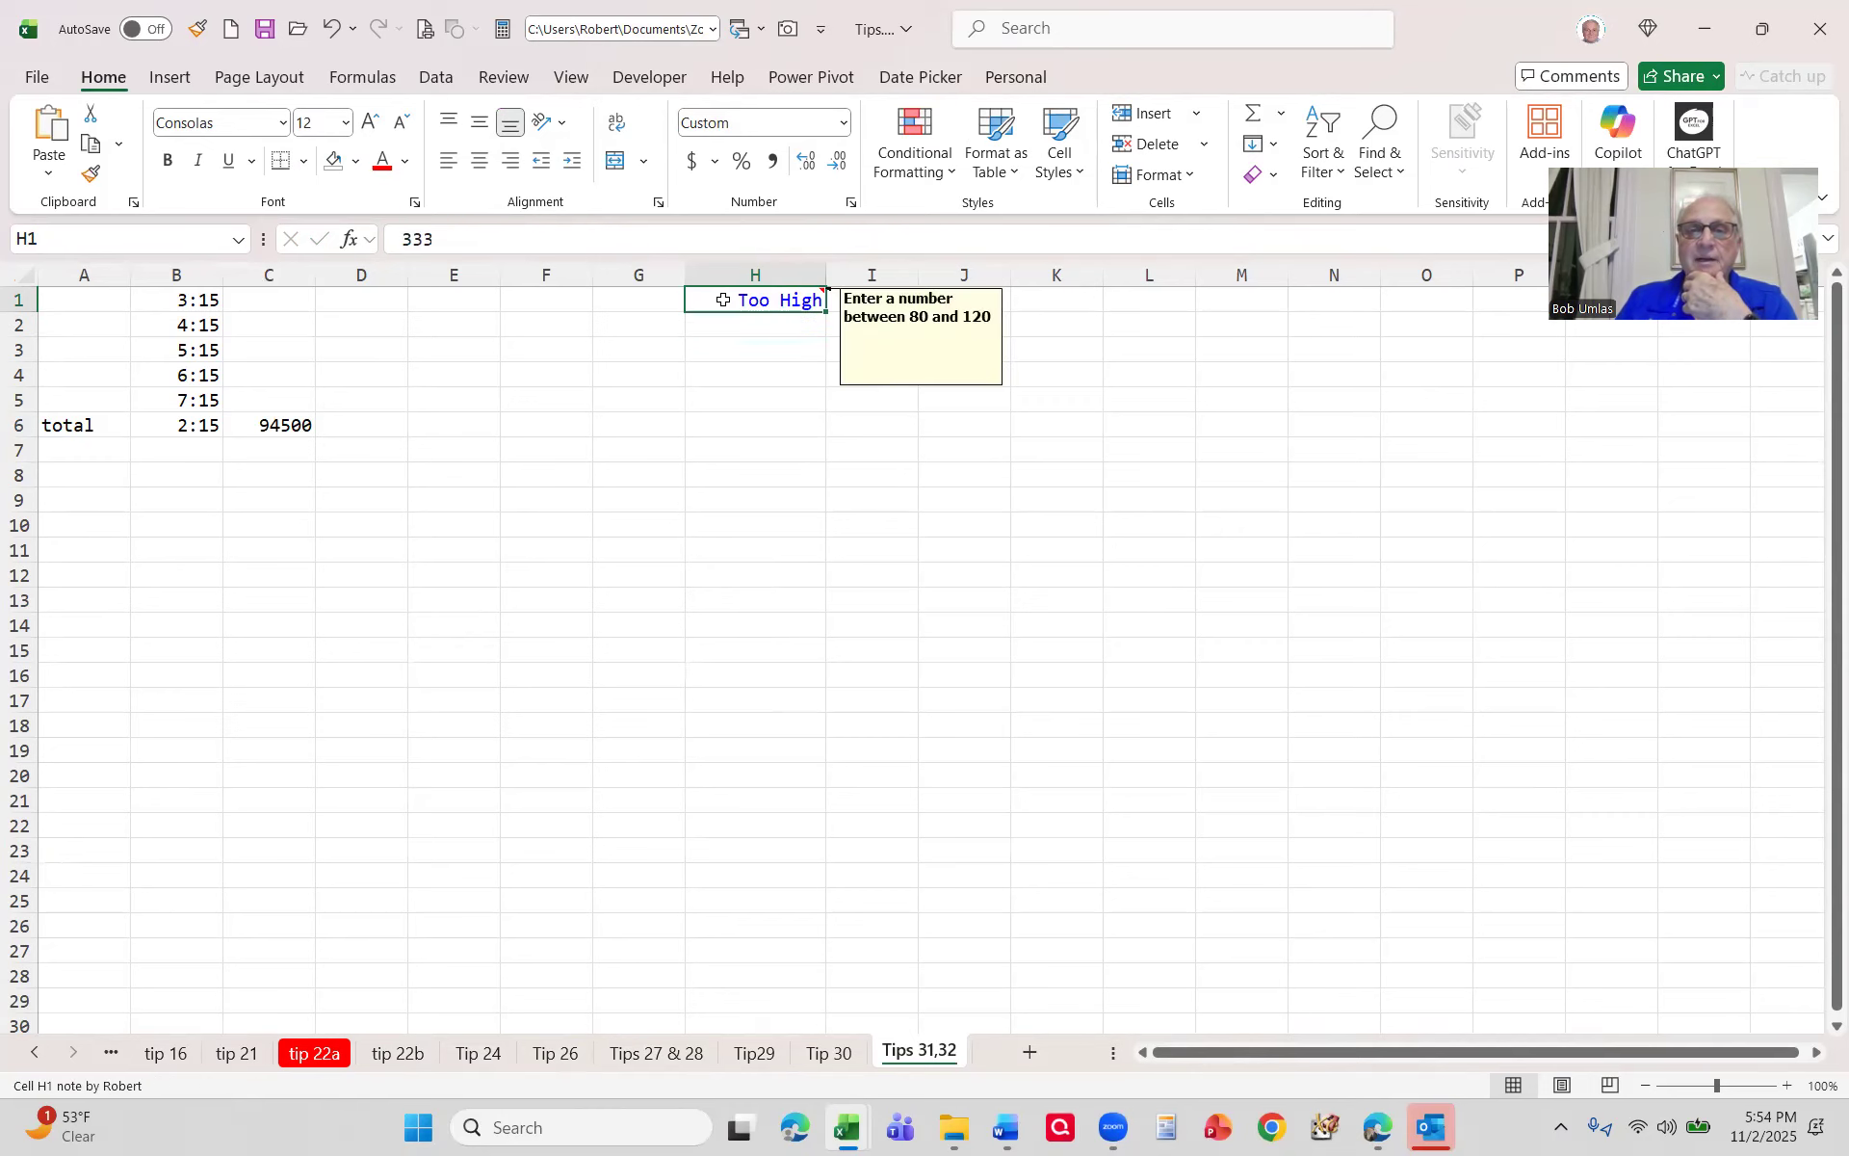
pyautogui.click(854, 203)
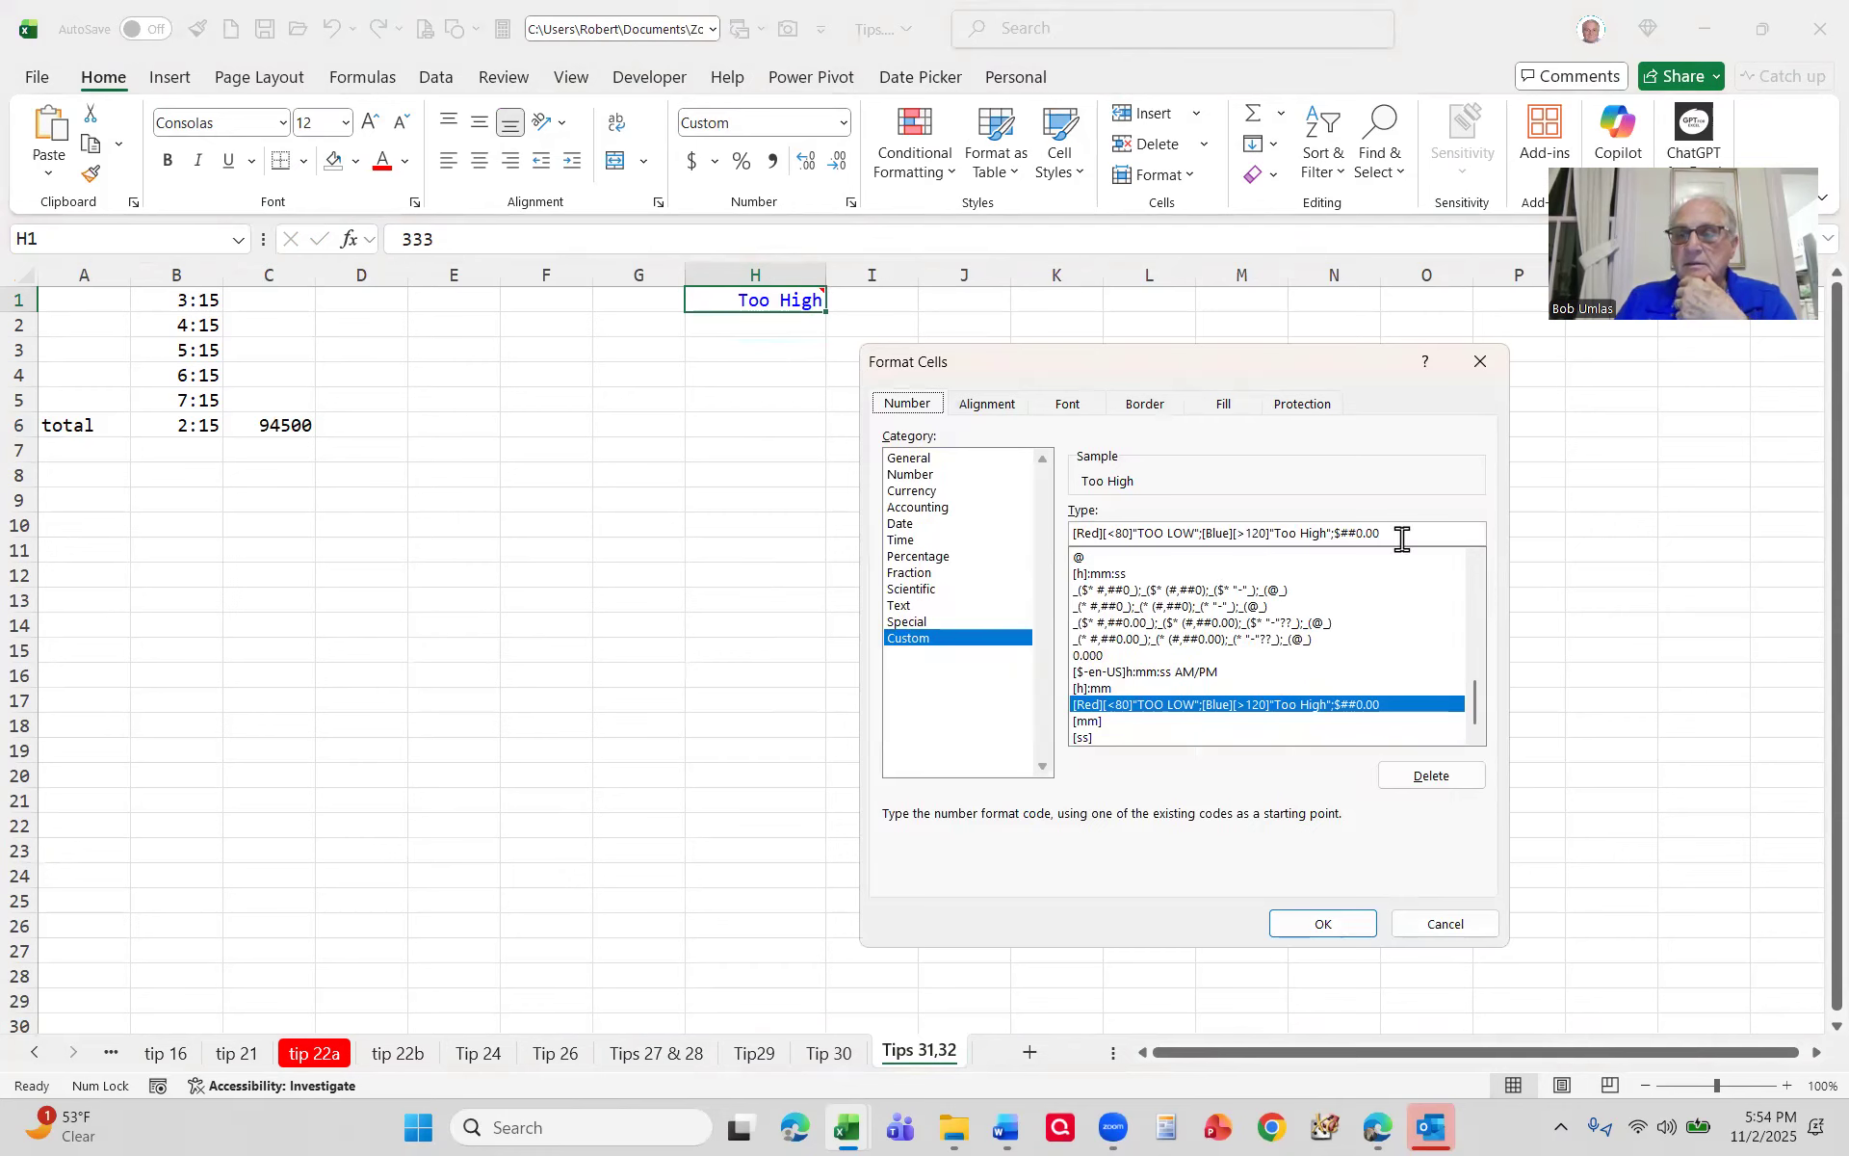
pyautogui.moveTo(1387, 532); pyautogui.dragTo(1008, 529)
pyautogui.hotkey('ctrl', 'c')
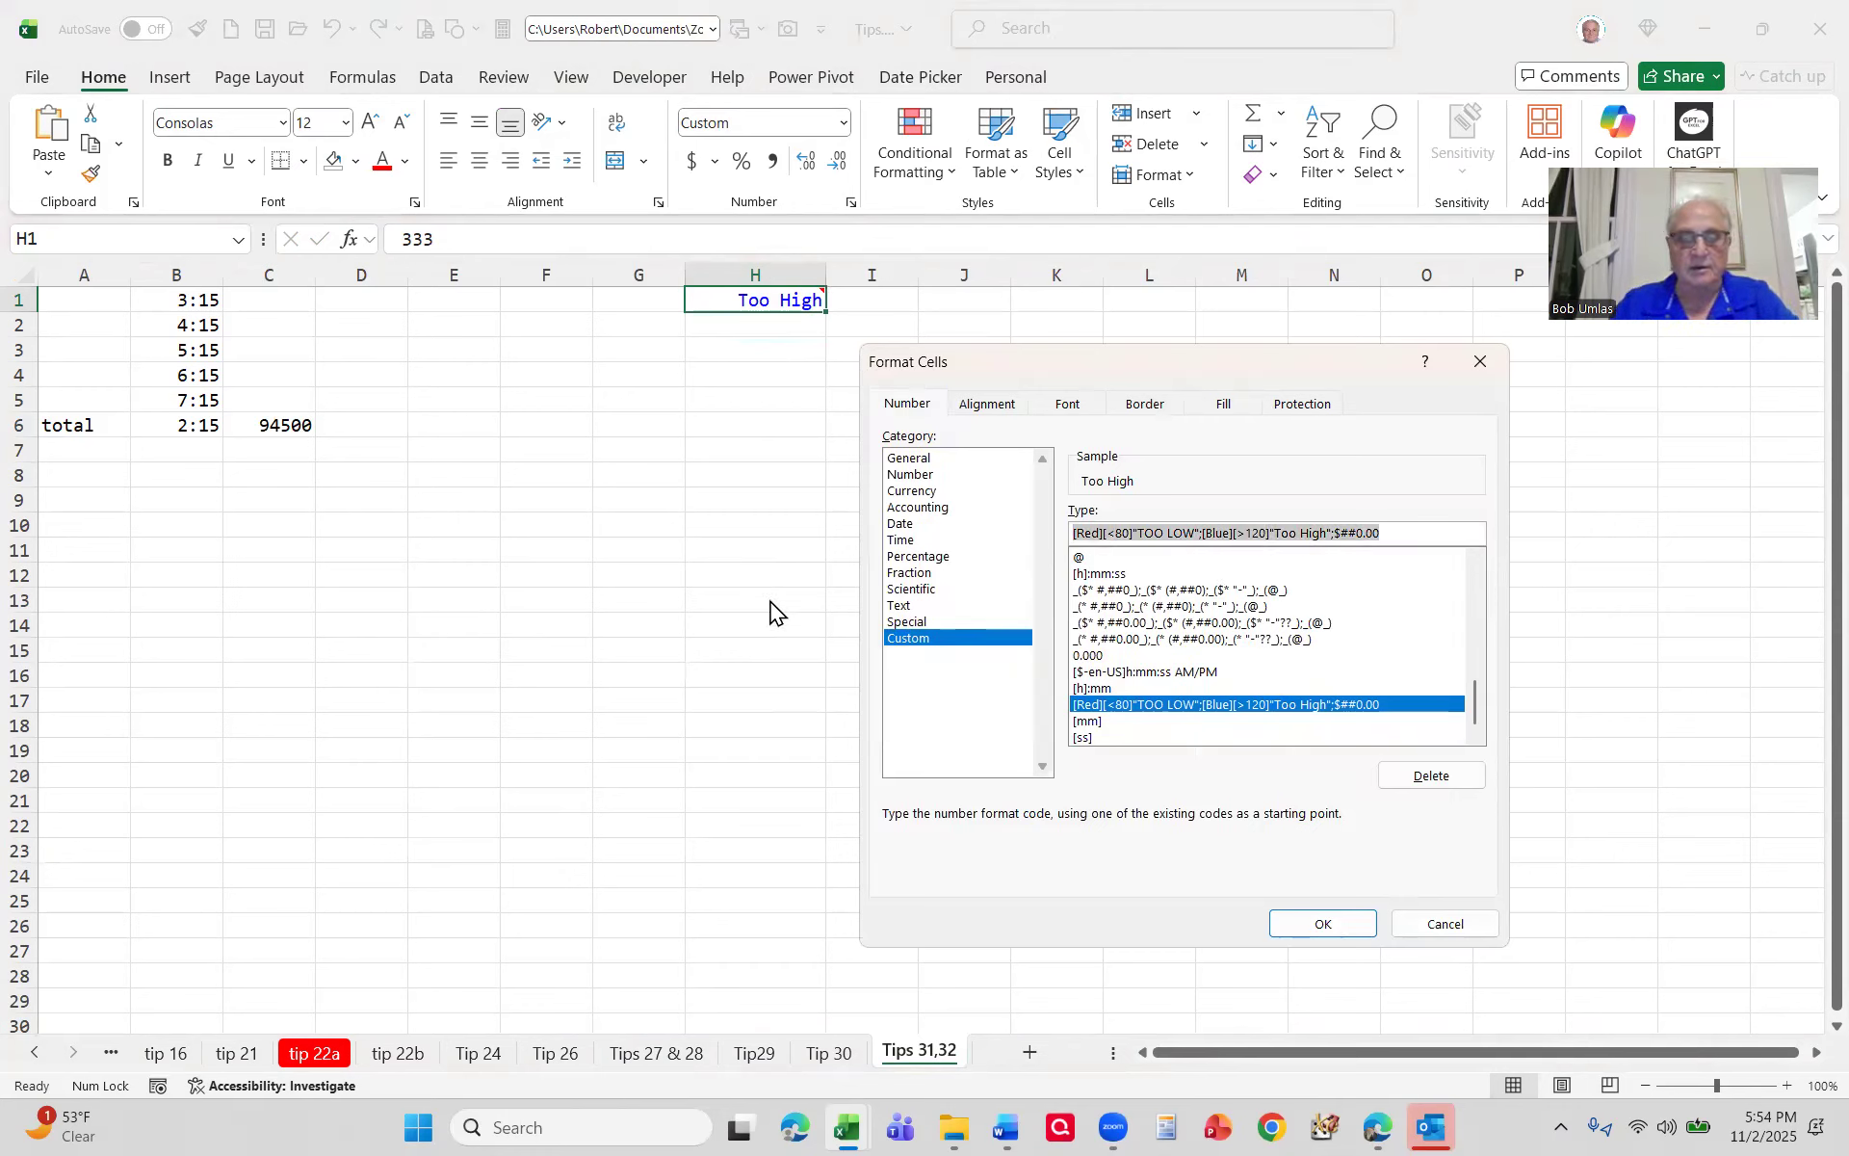
pyautogui.press('Escape')
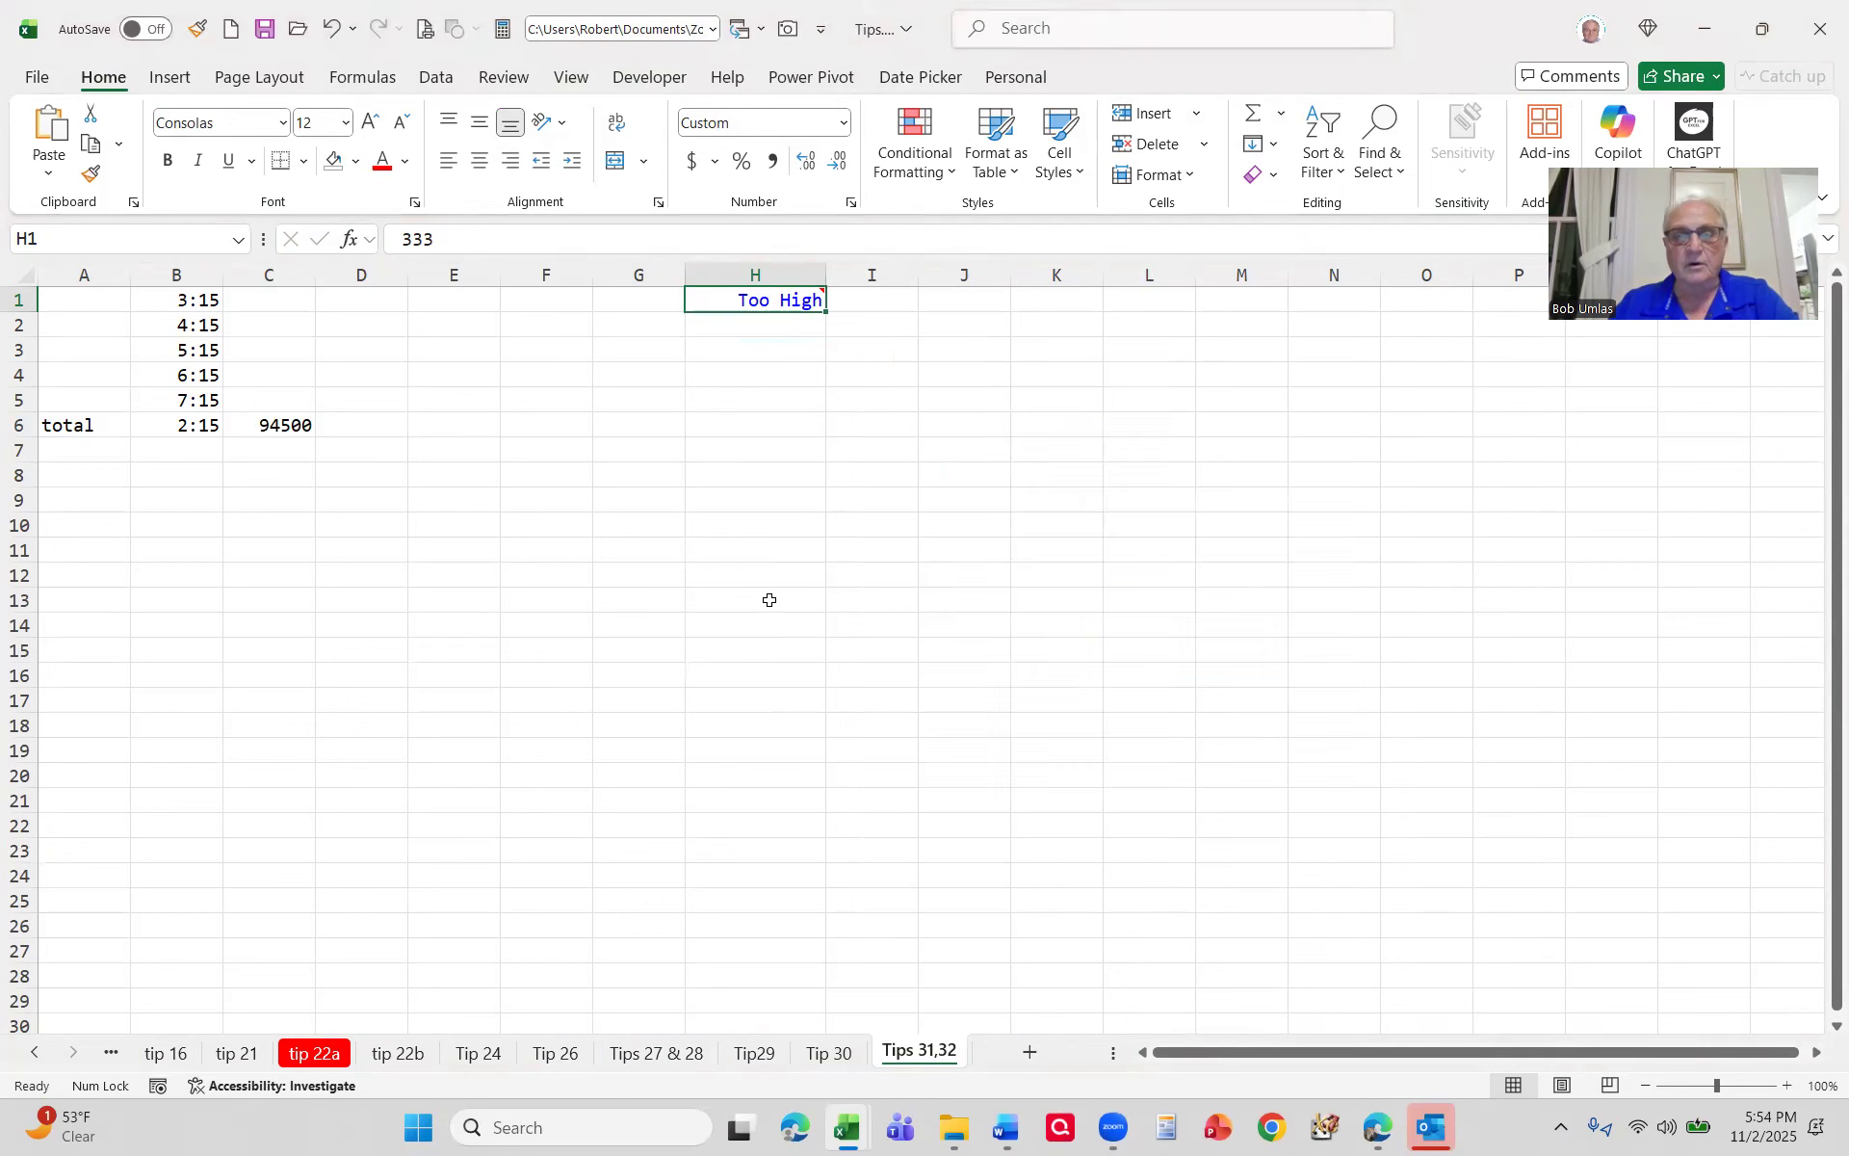
pyautogui.click(636, 446)
pyautogui.write("'")
pyautogui.press('super+v')
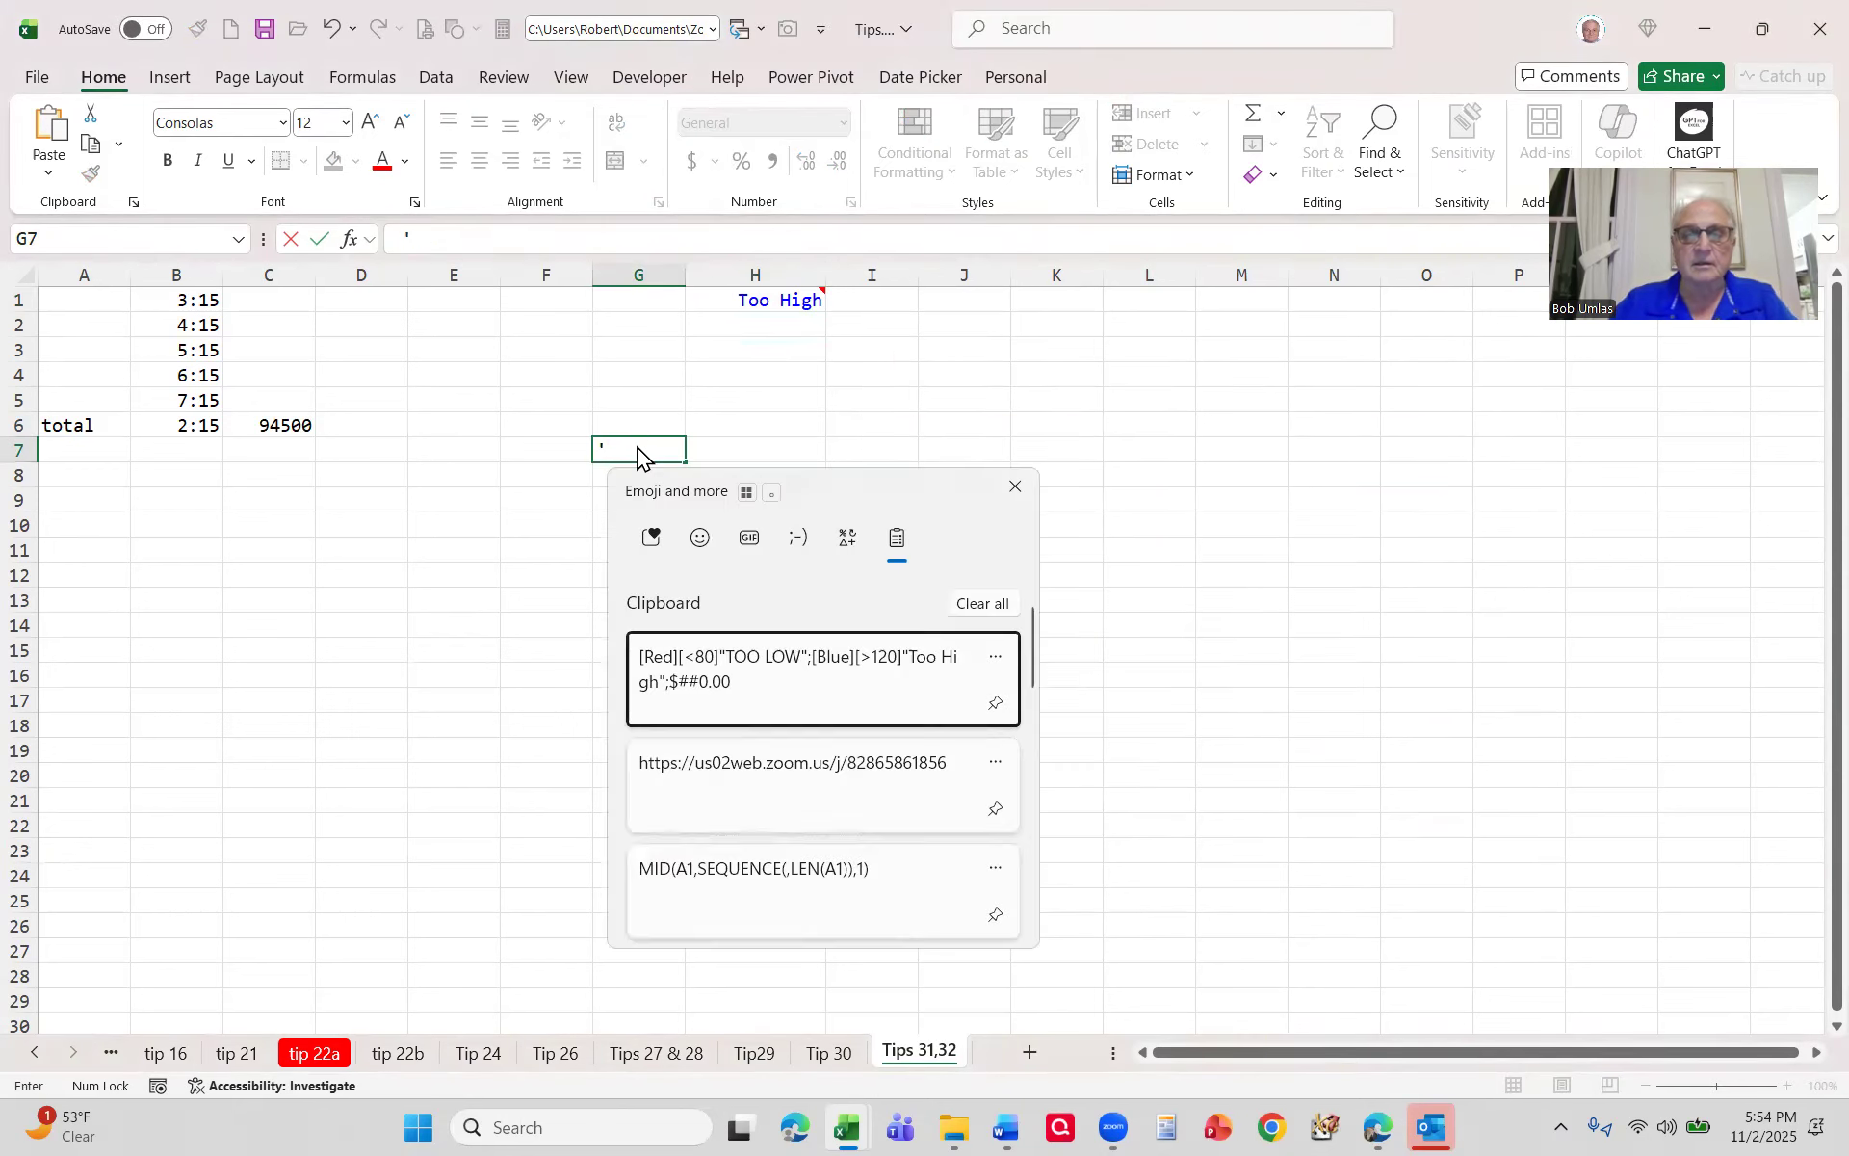
pyautogui.press('Escape')
pyautogui.press('Escape')
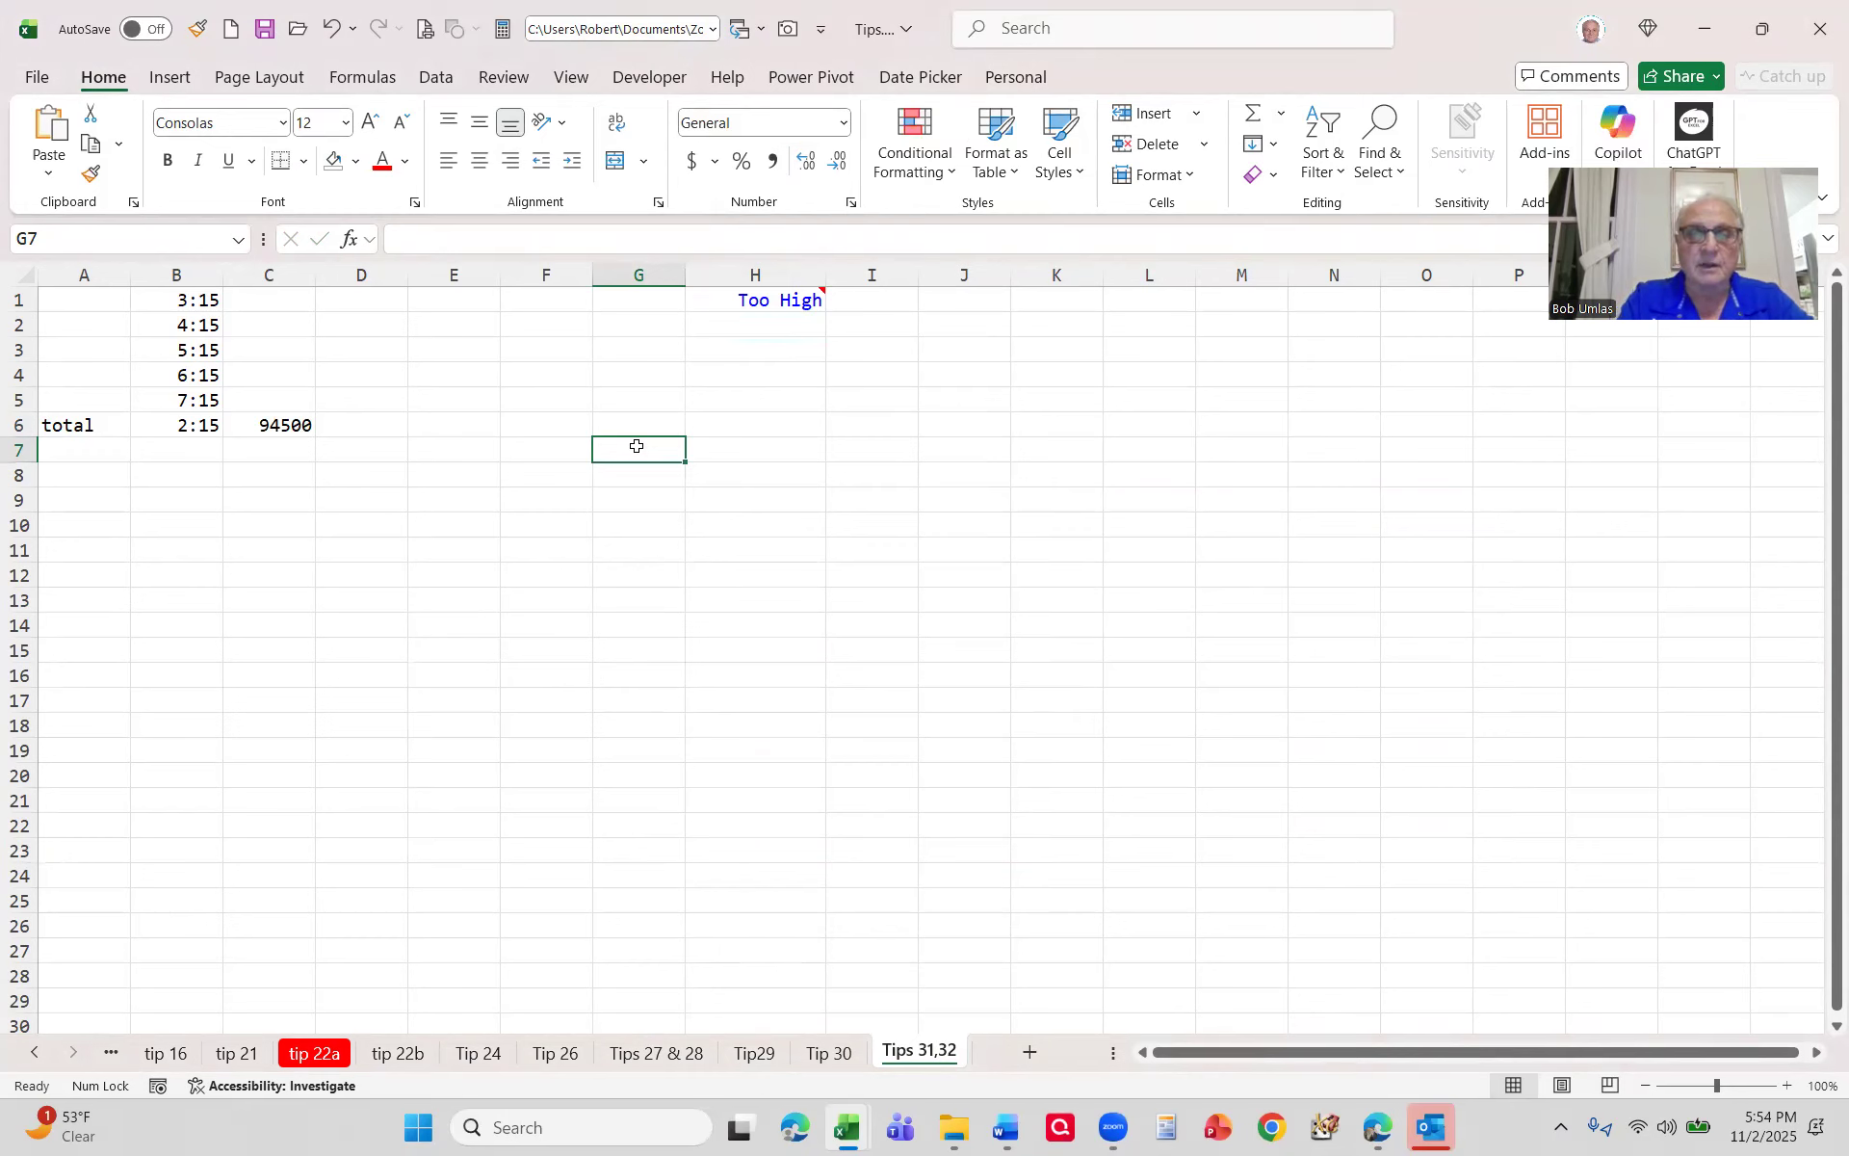
# Step: Paste the copied format code into cell G7 as literal text, preceded by an apostrophe
pyautogui.write("'")
pyautogui.hotkey('ctrl', 'v')
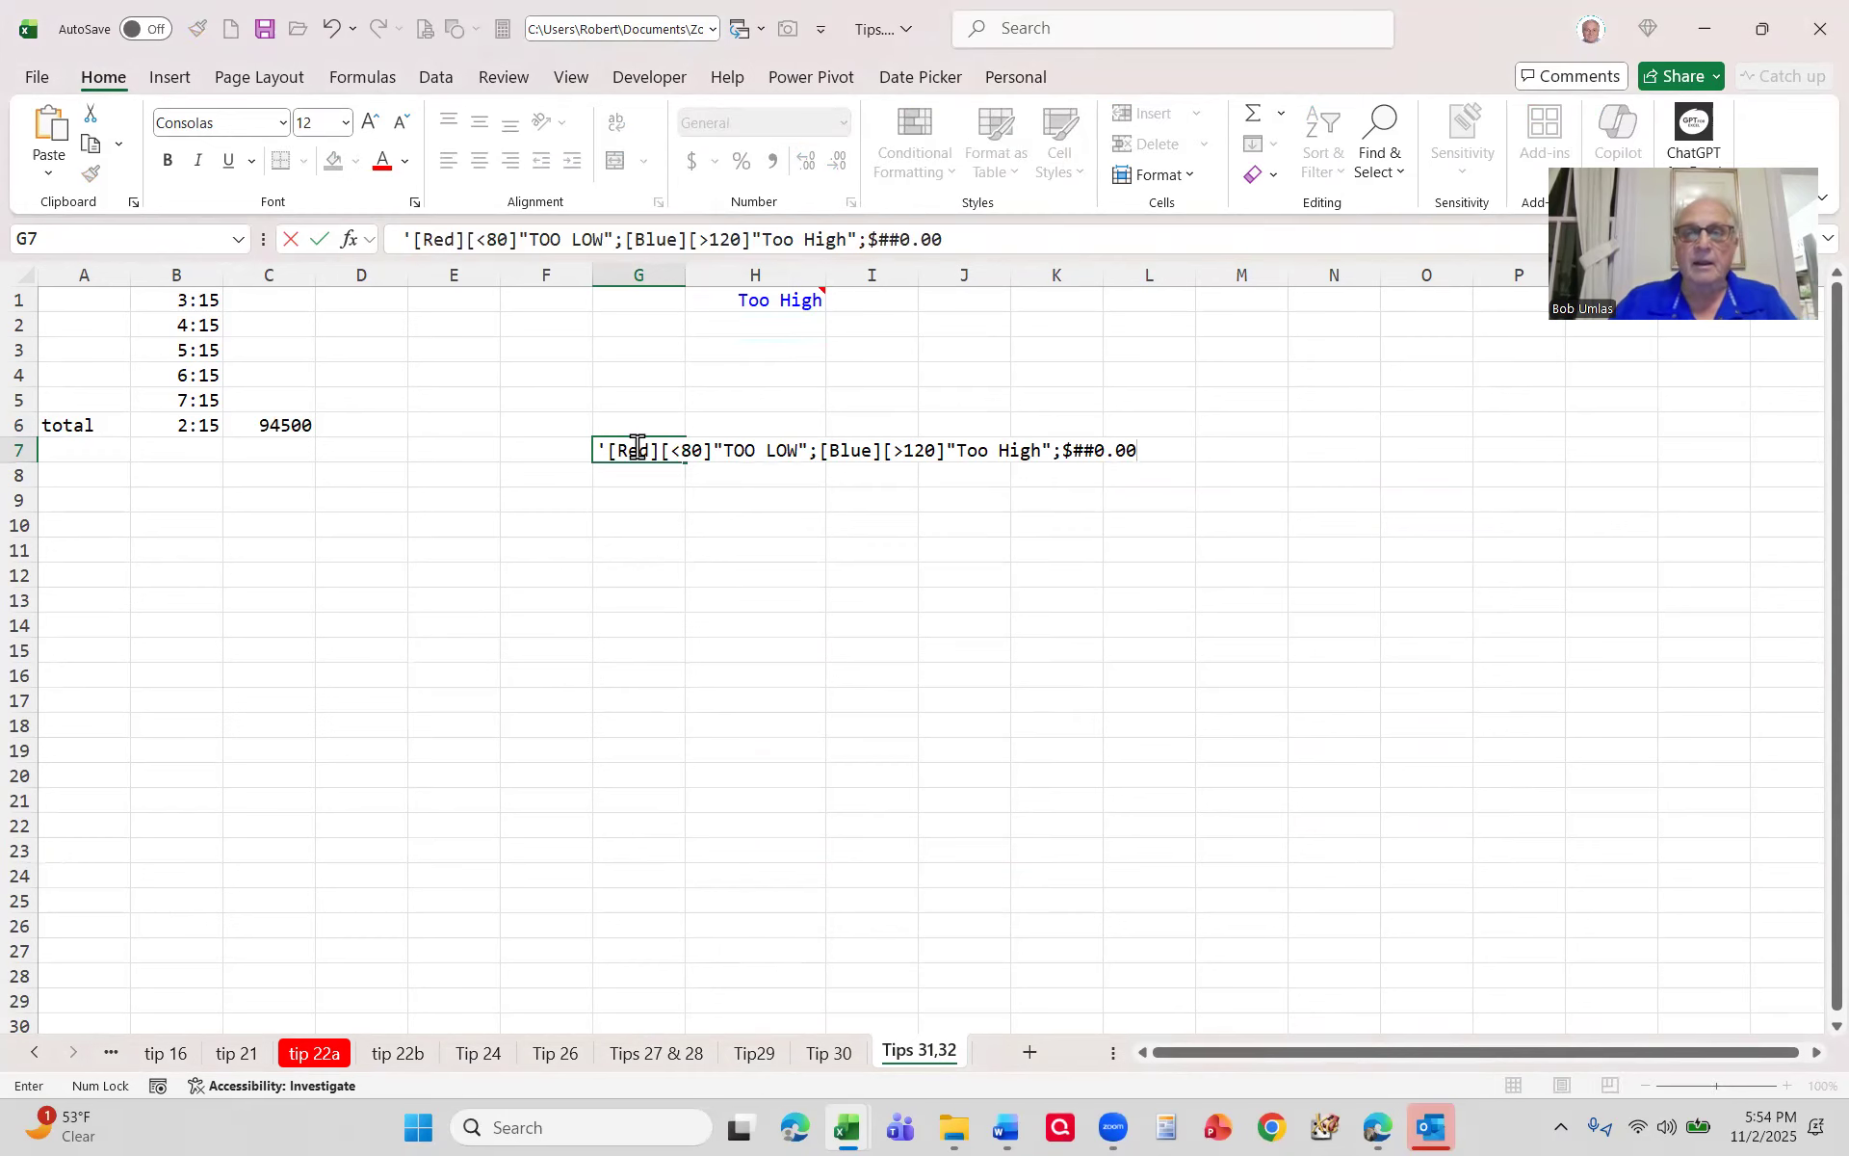
pyautogui.hotkey('ctrl', 'Return')
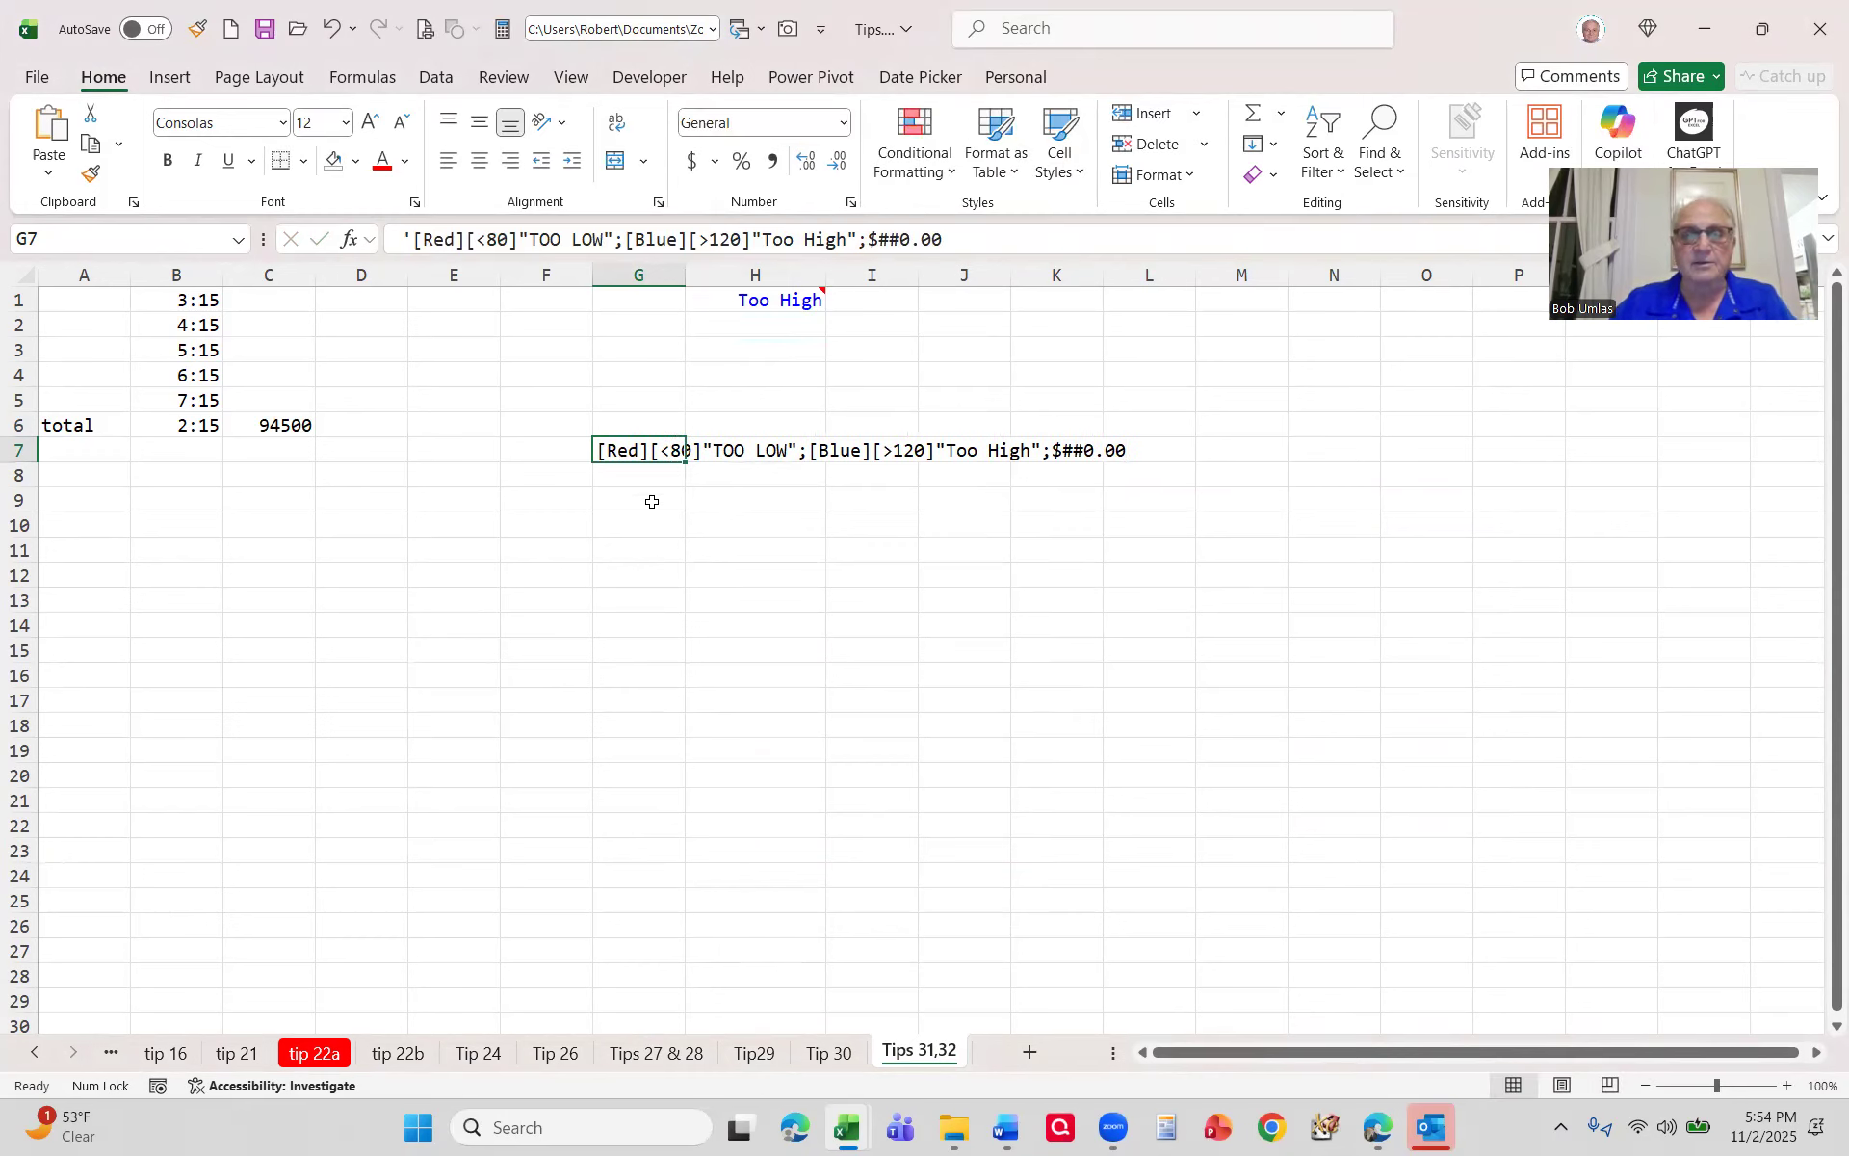
# Step: Enlarge the font of the format code text in cell G7 by three size increments
pyautogui.click(369, 123)
pyautogui.click(369, 124)
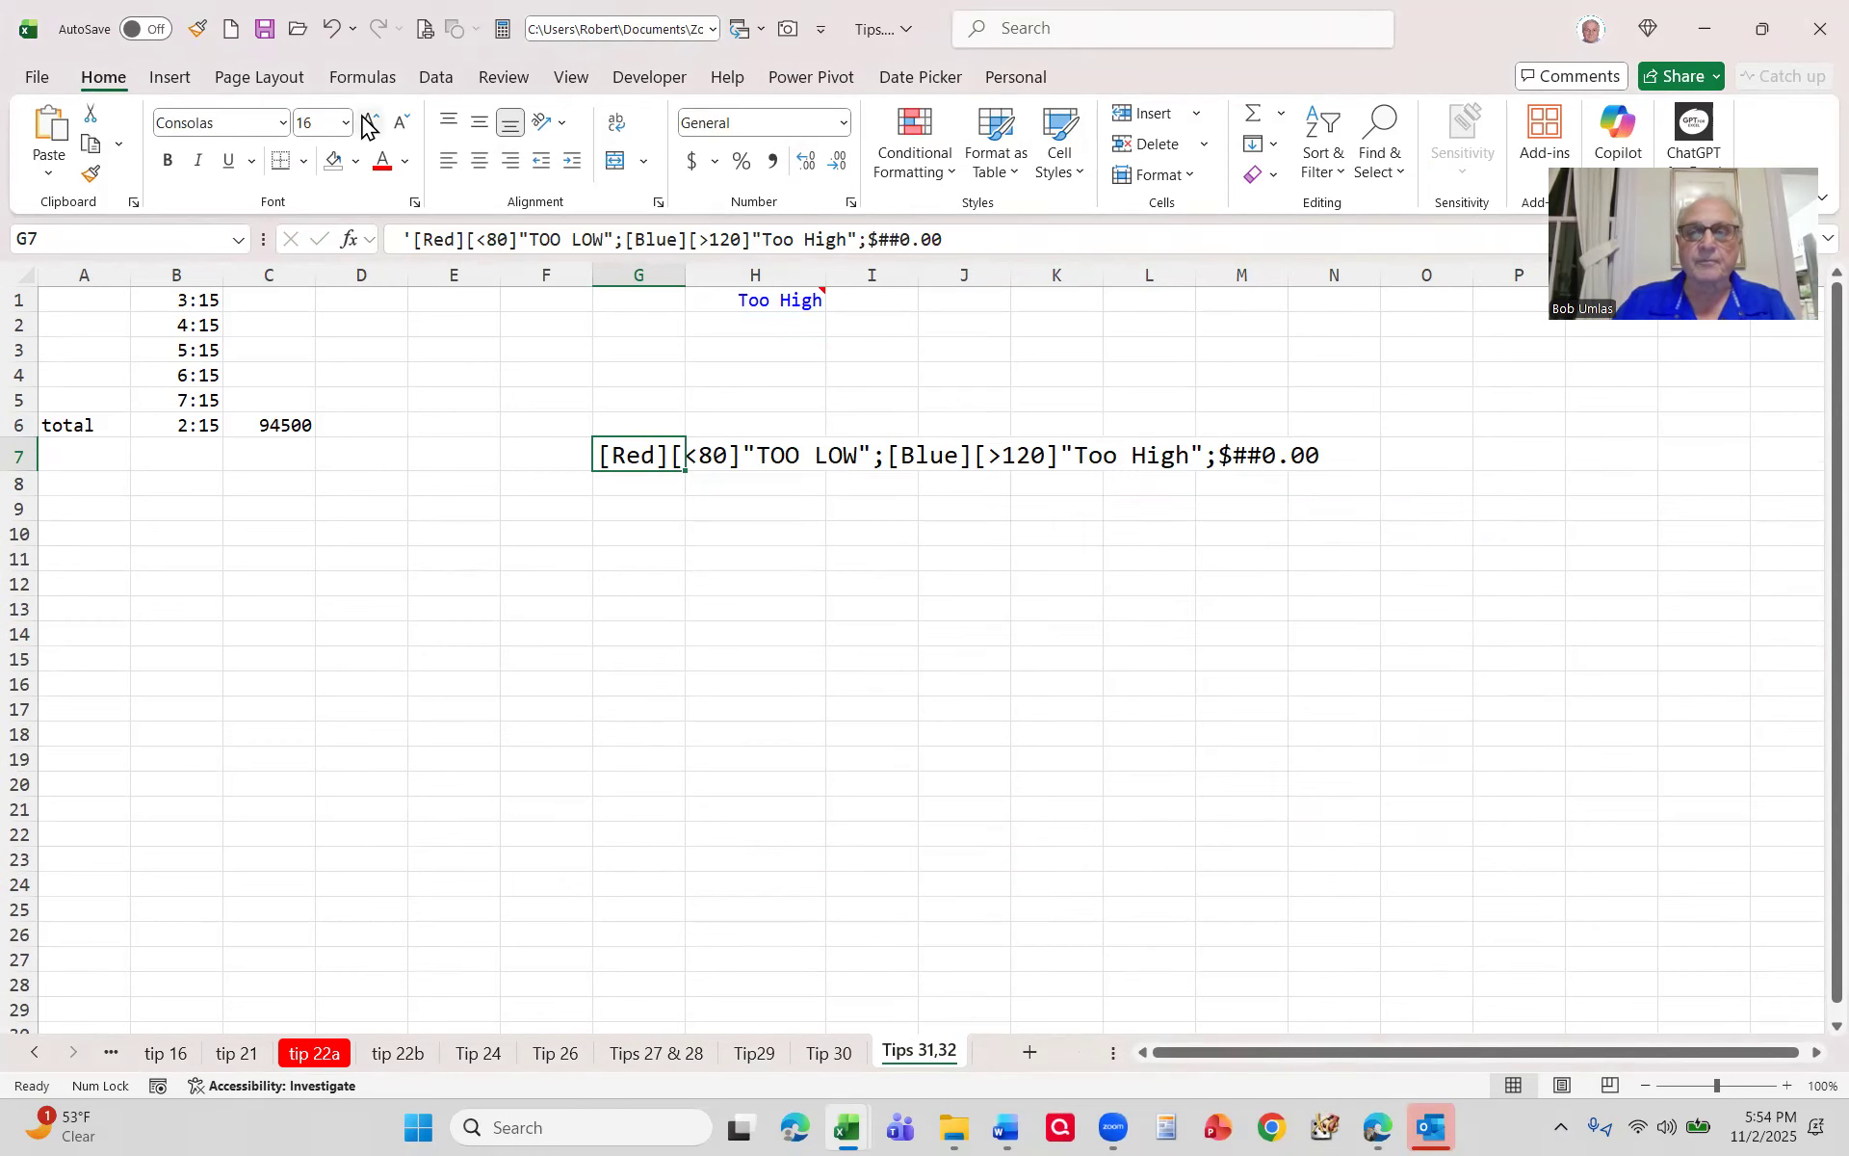
pyautogui.click(369, 123)
pyautogui.click(610, 544)
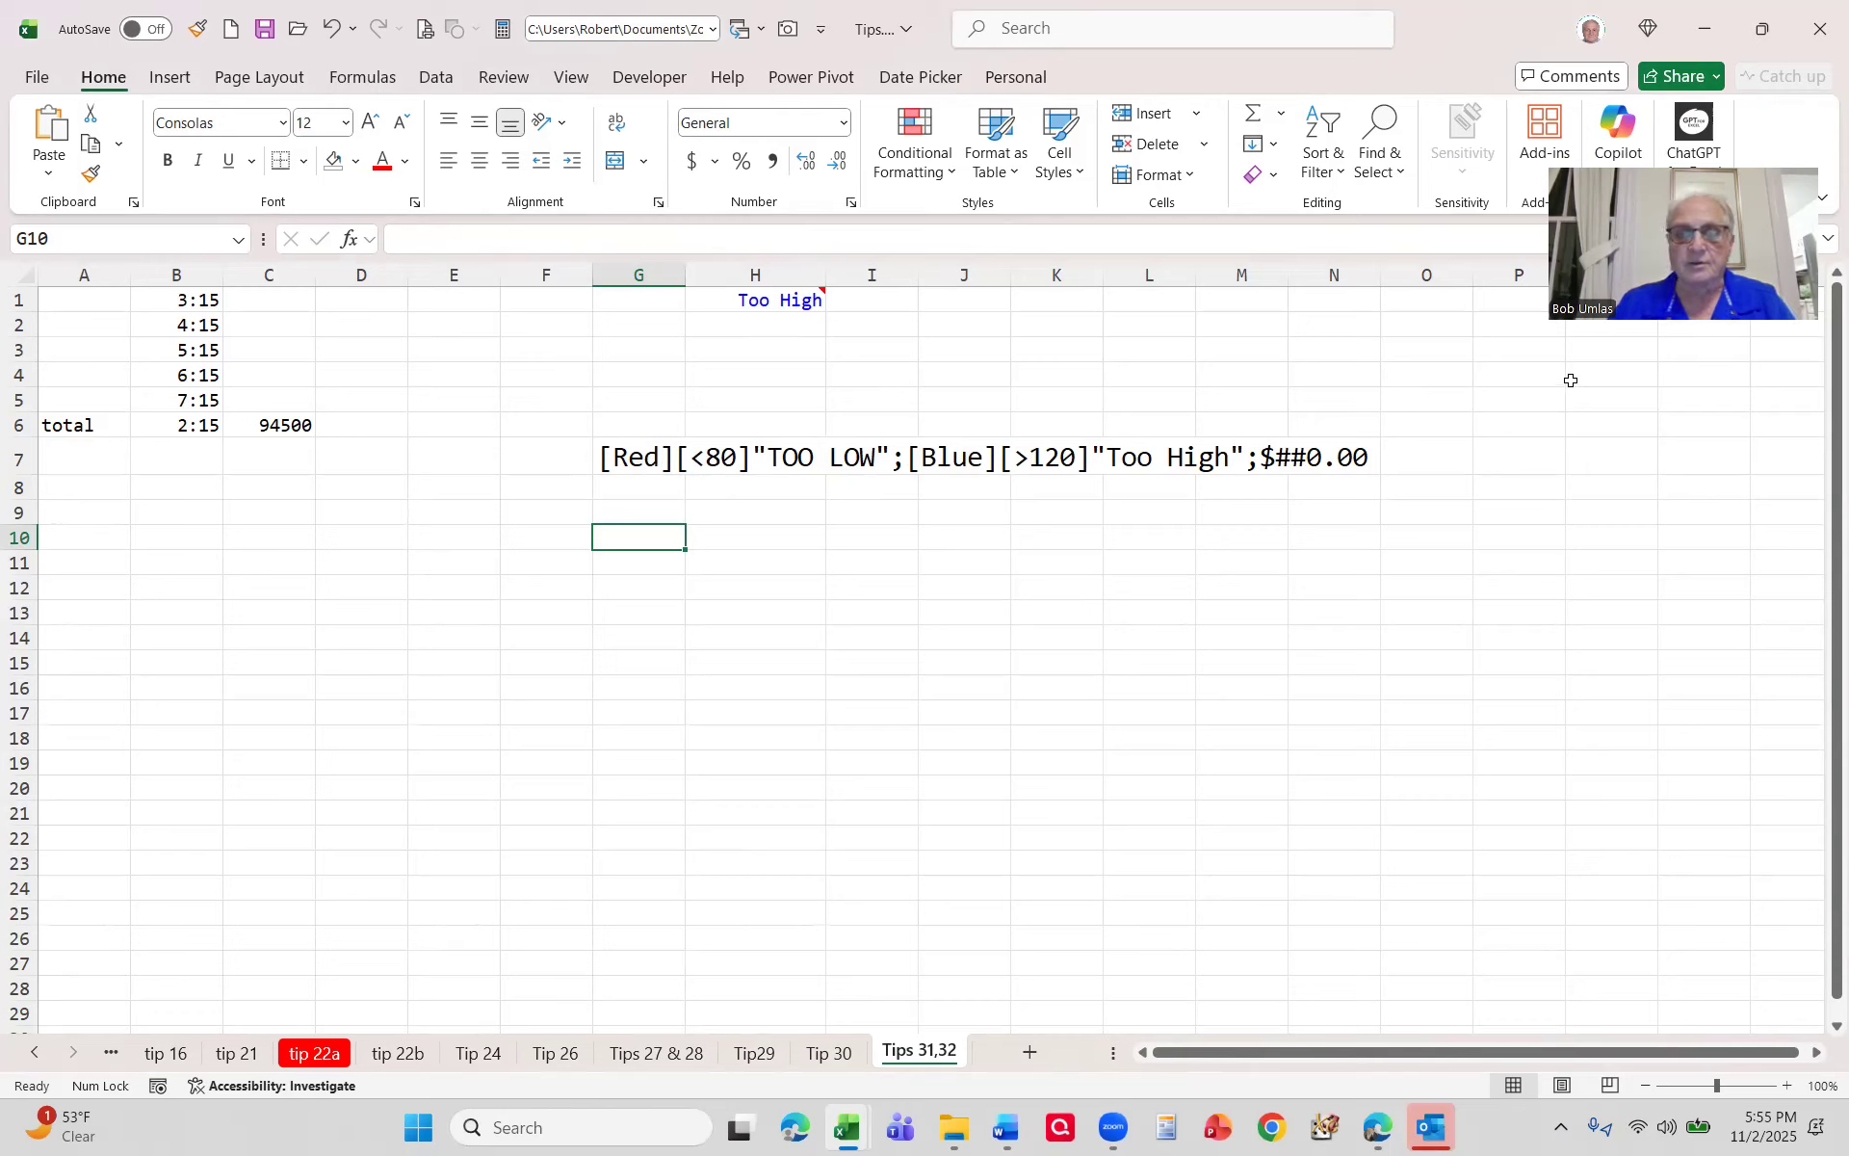
pyautogui.click(632, 466)
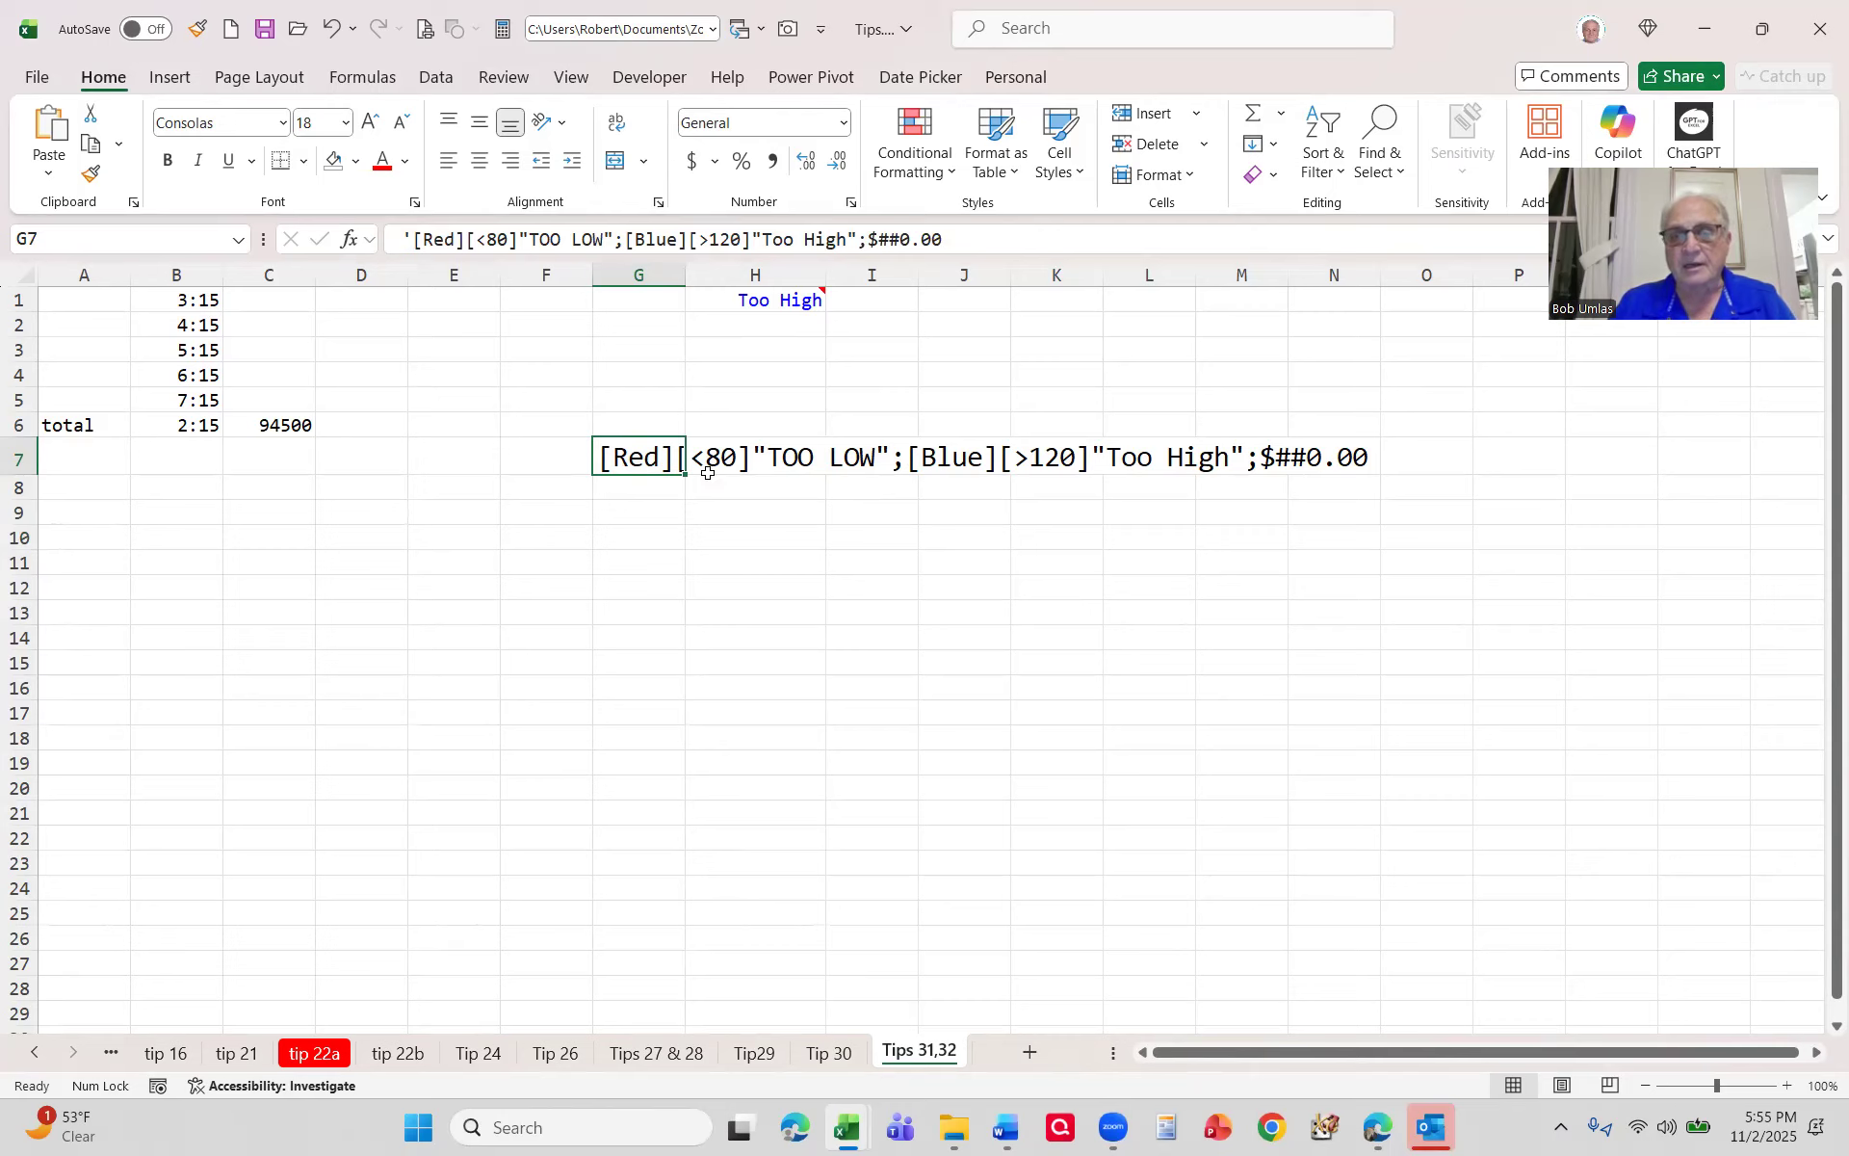
pyautogui.click(711, 506)
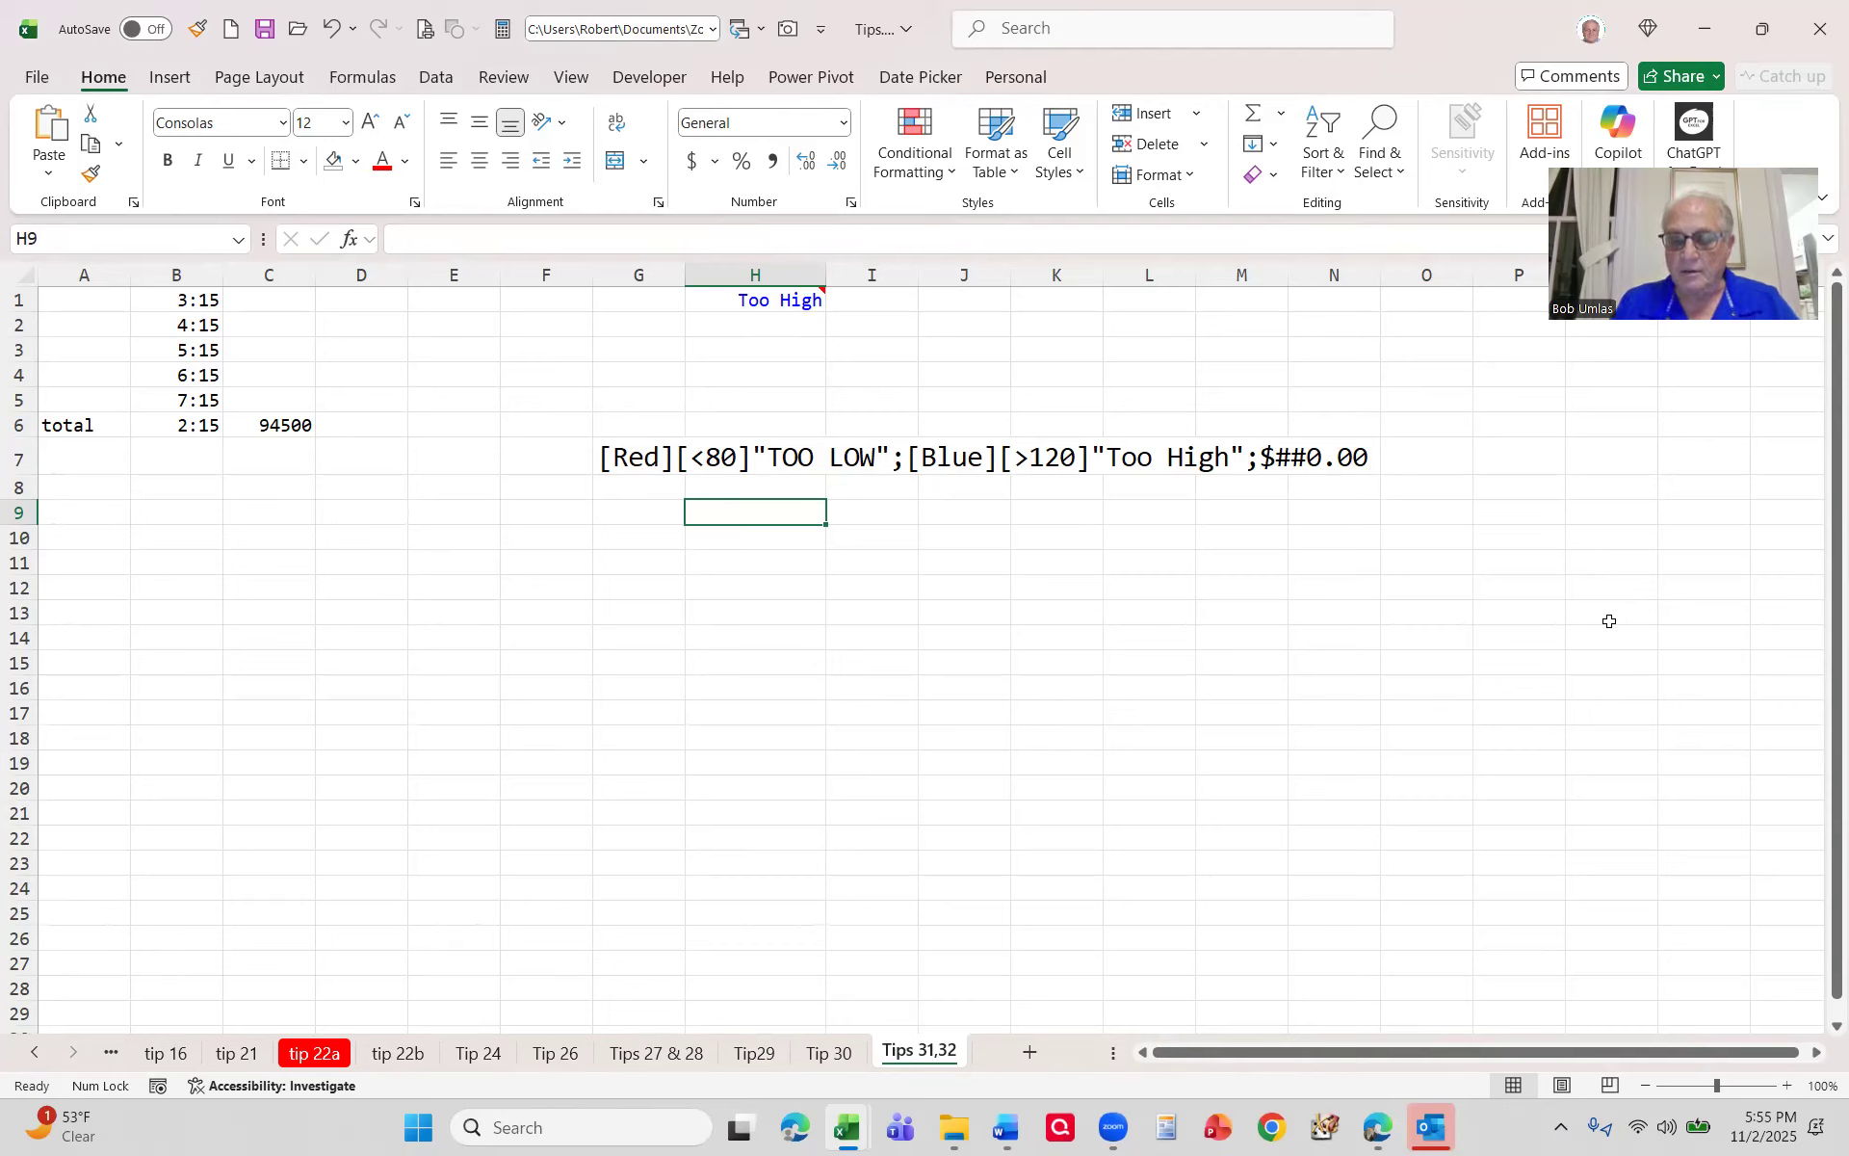
pyautogui.click(638, 462)
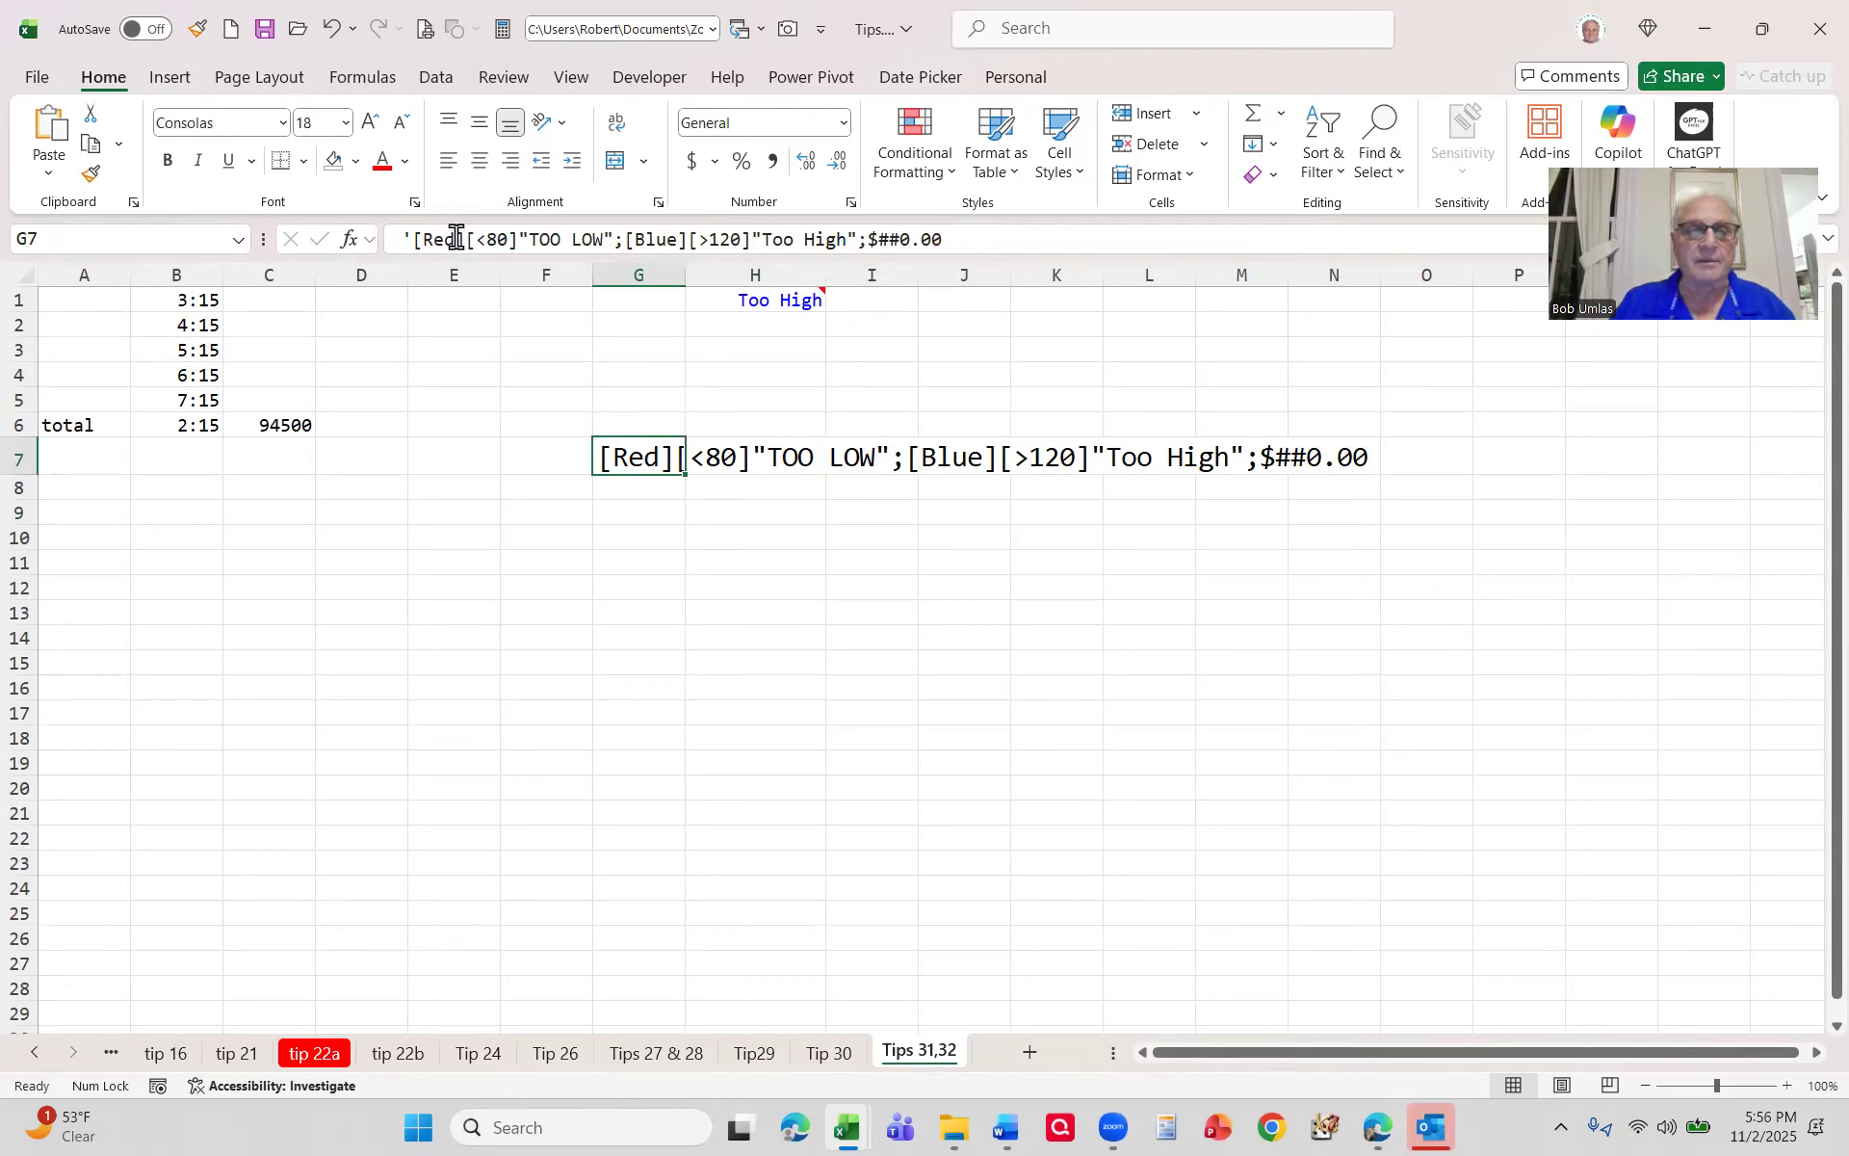
# Step: In cell H1's custom number format code, replace the Red colour of the below-80 condition with color34
pyautogui.click(790, 299)
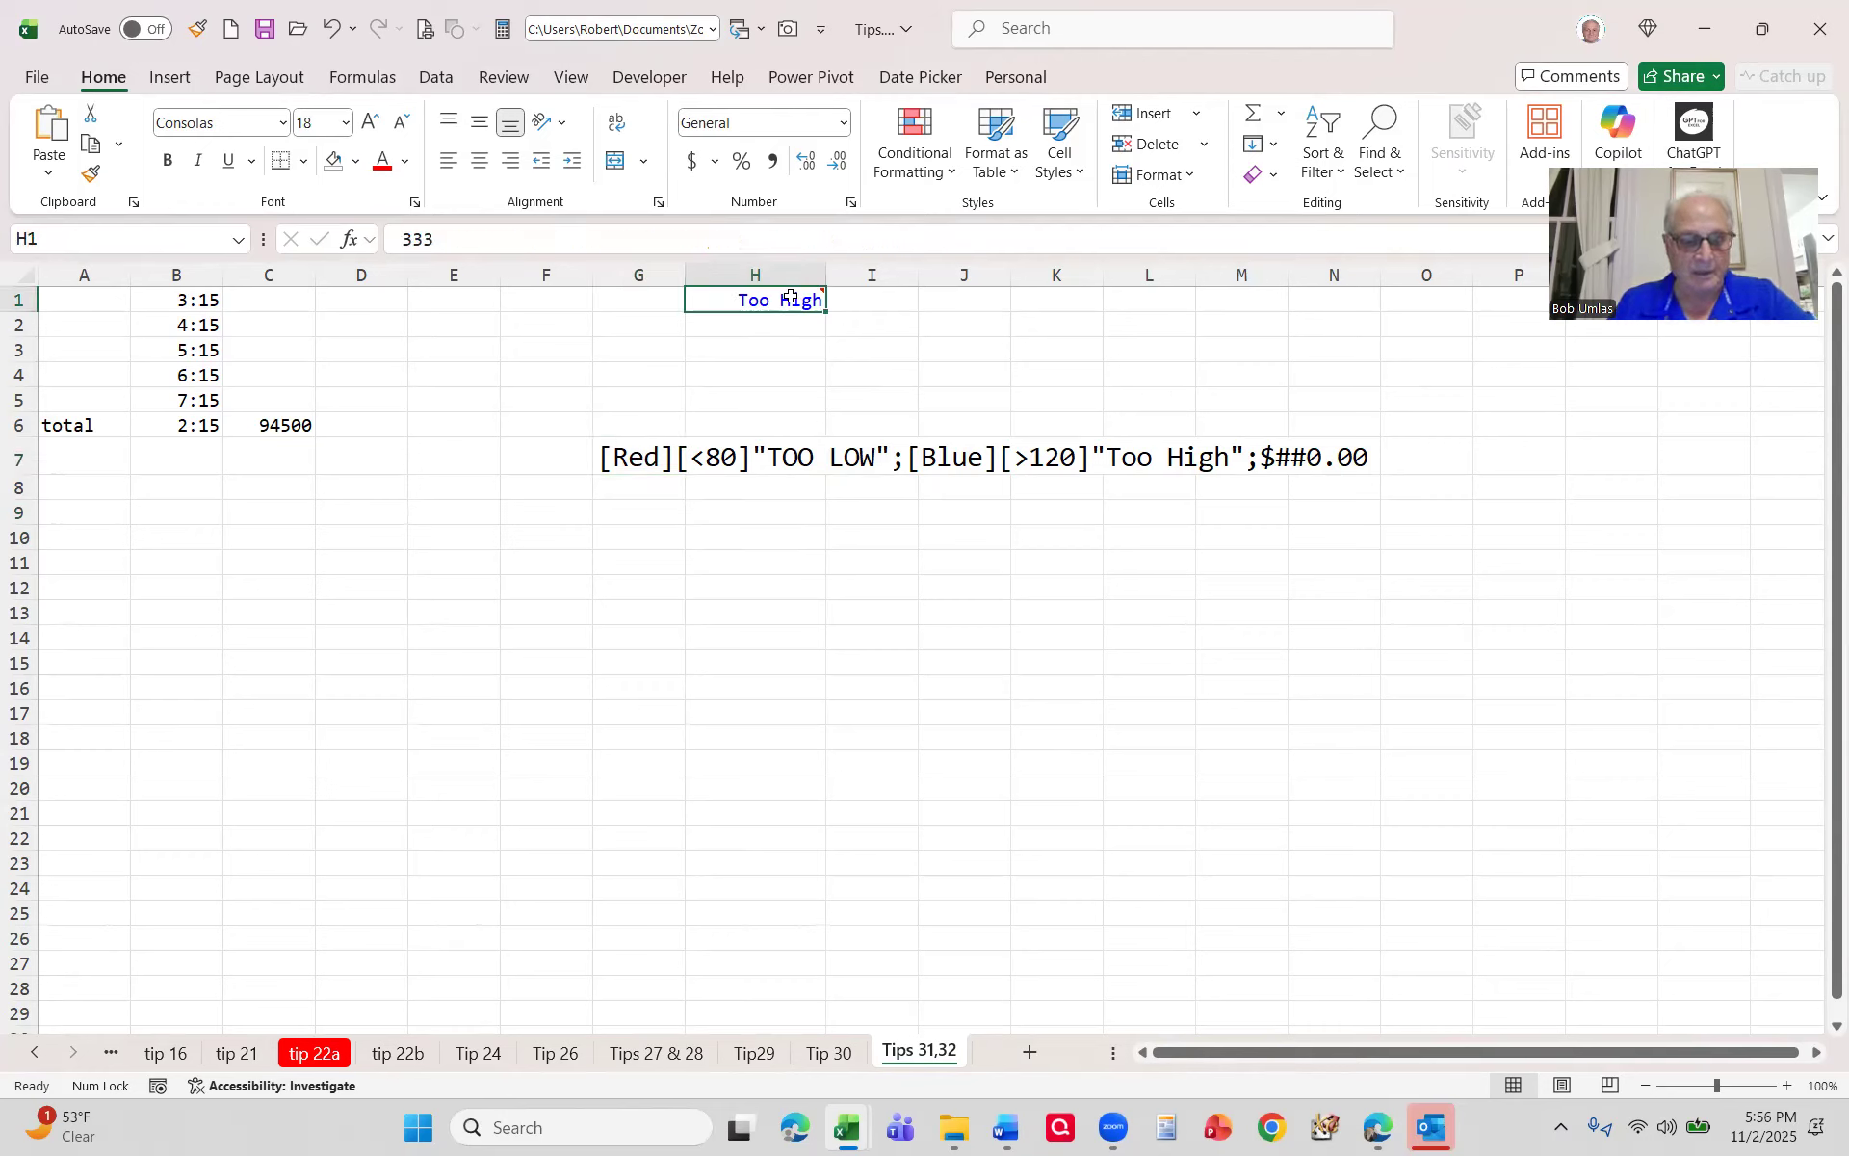
pyautogui.hotkey('ctrl', '1')
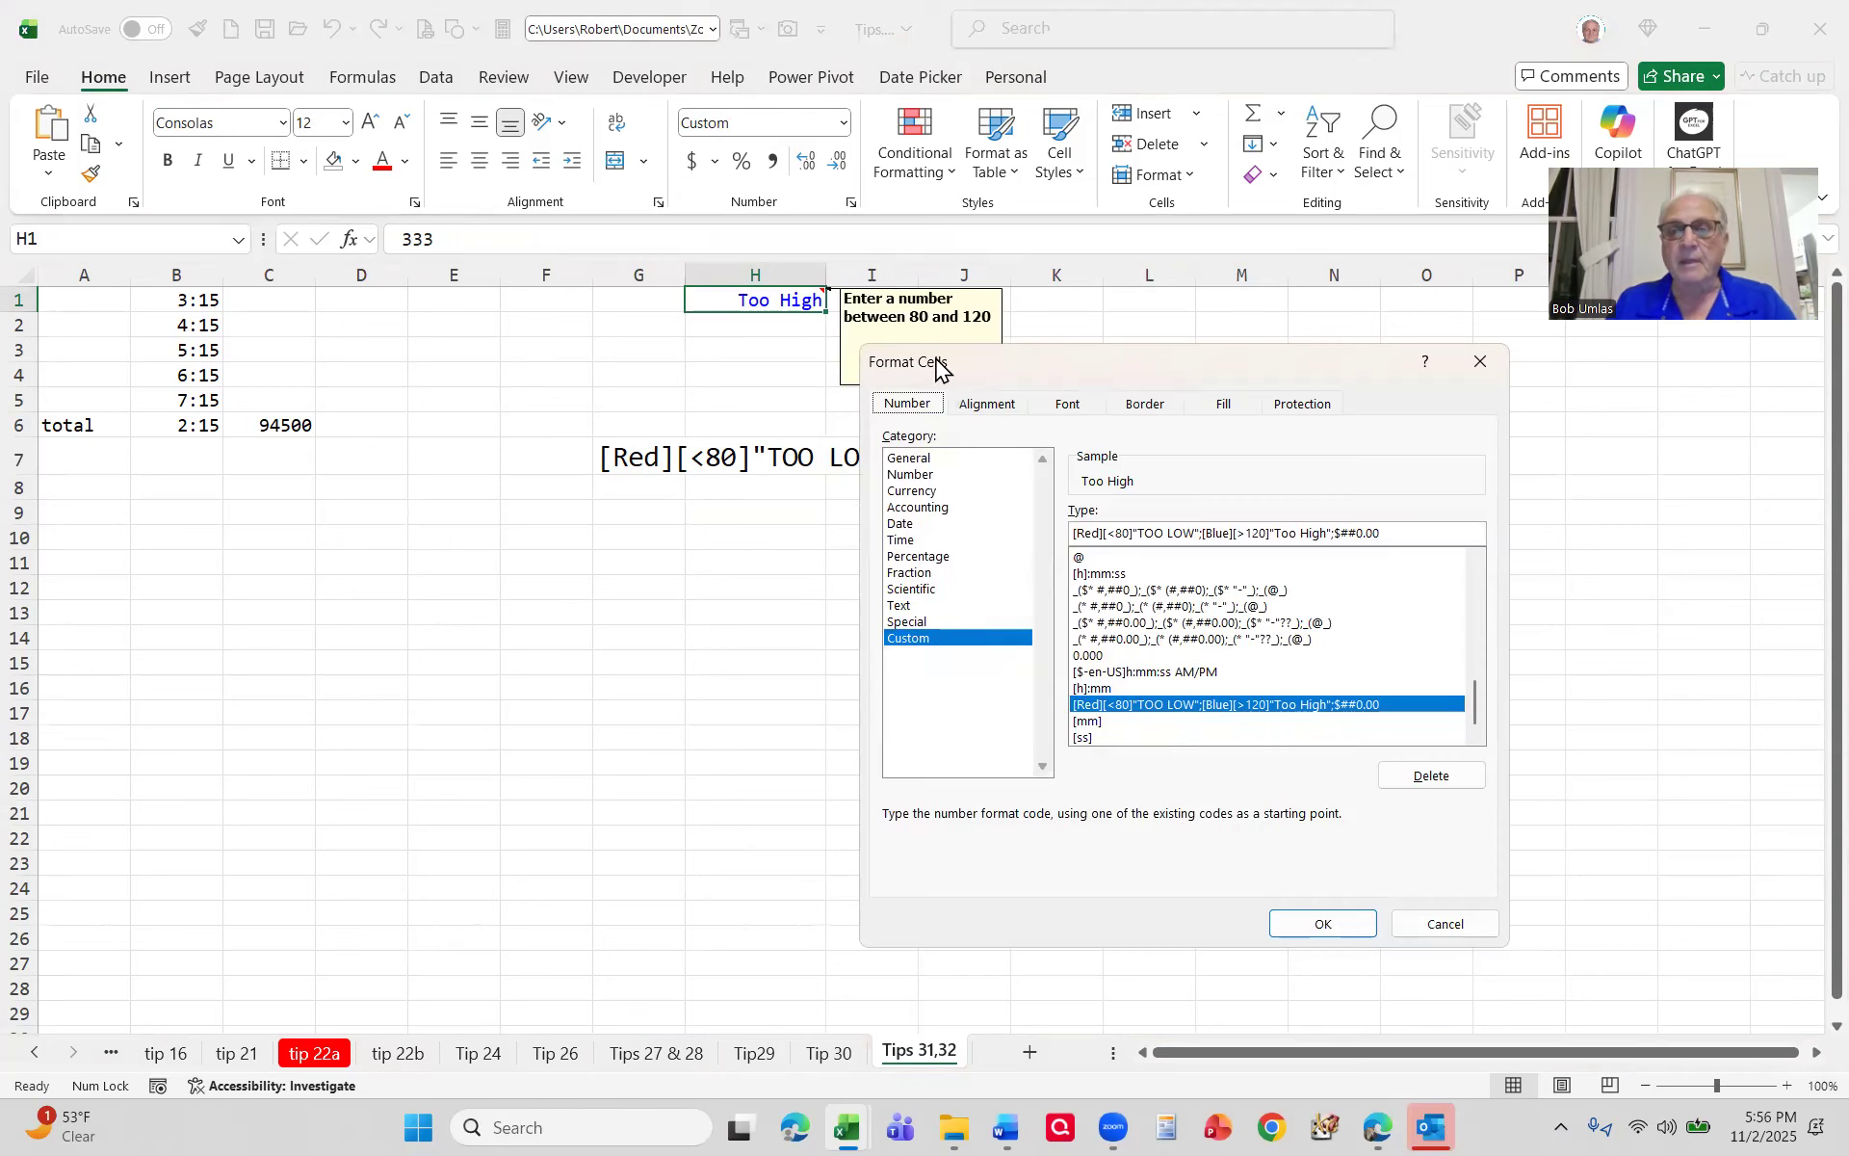
pyautogui.doubleClick(1091, 532)
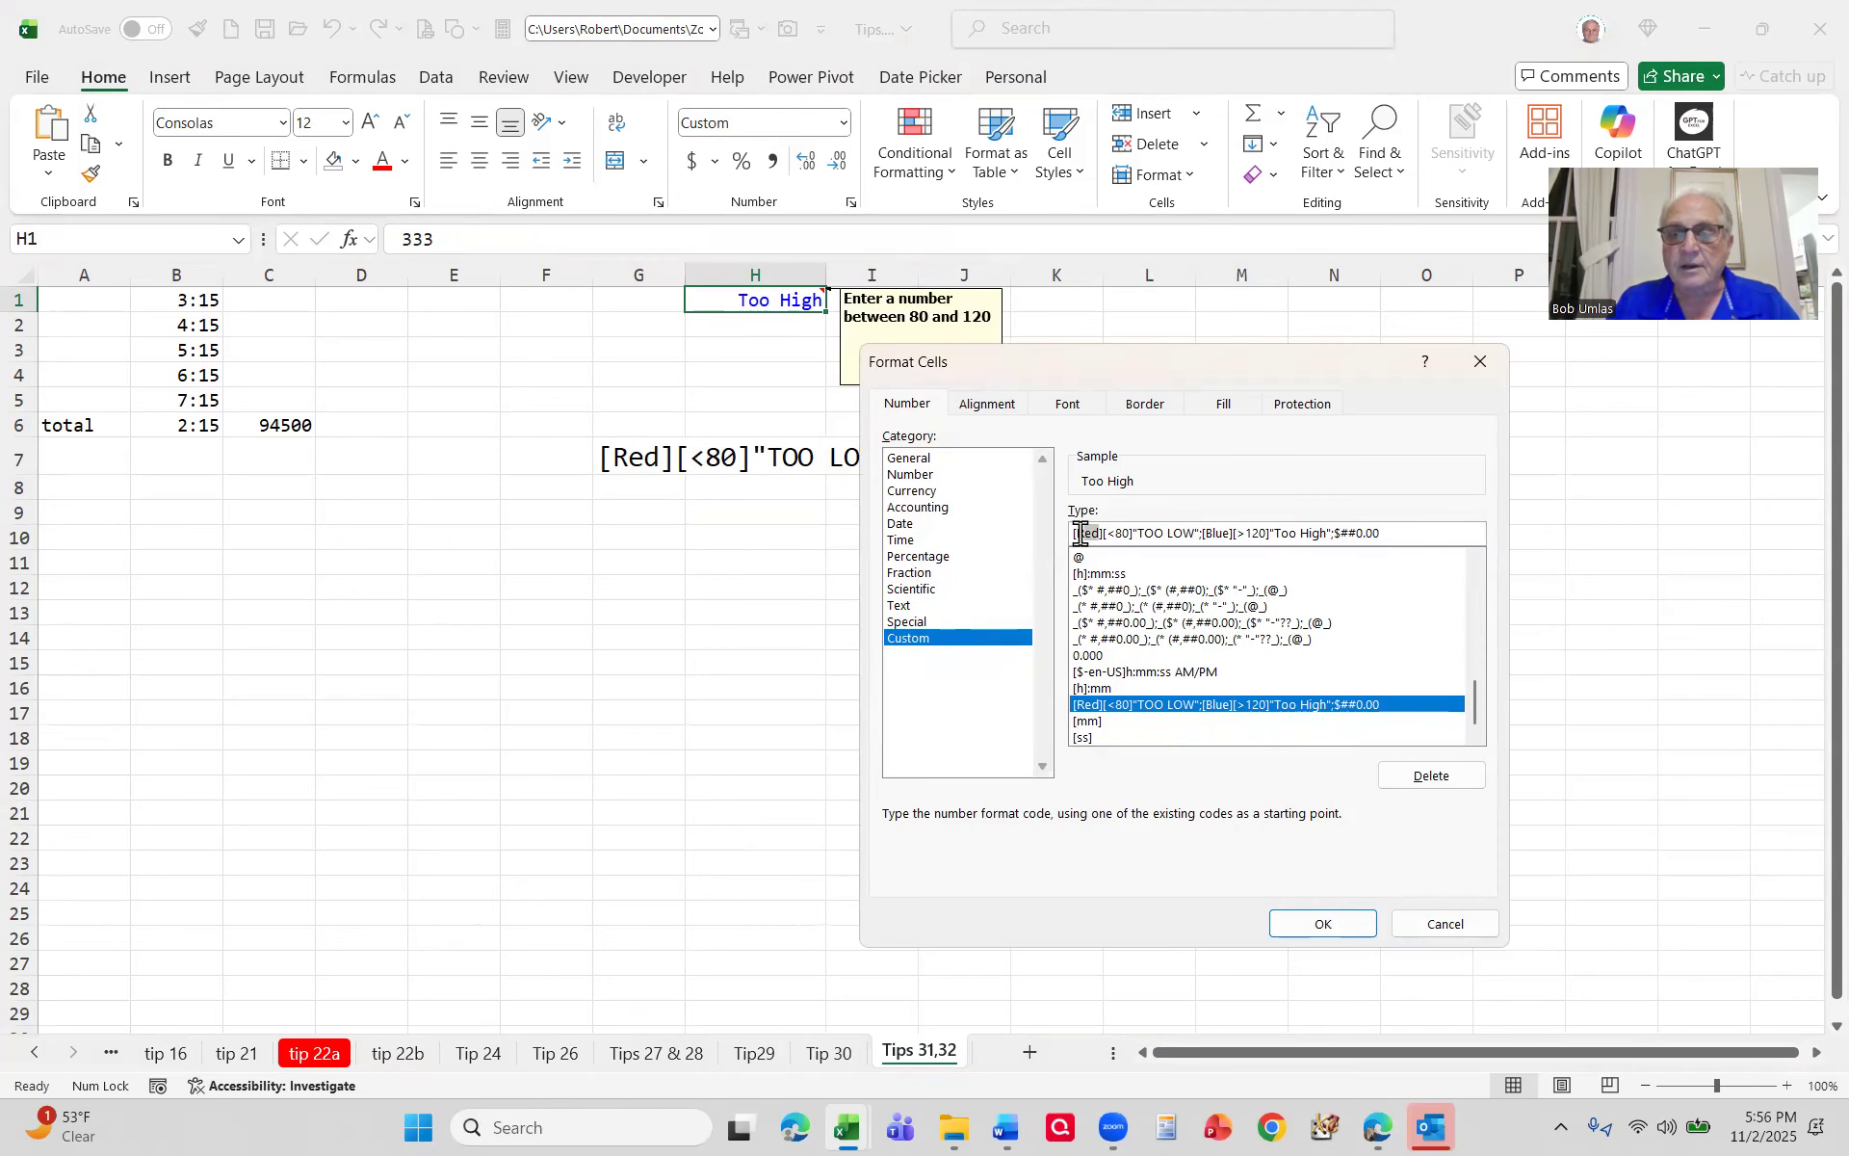
pyautogui.write('color3')
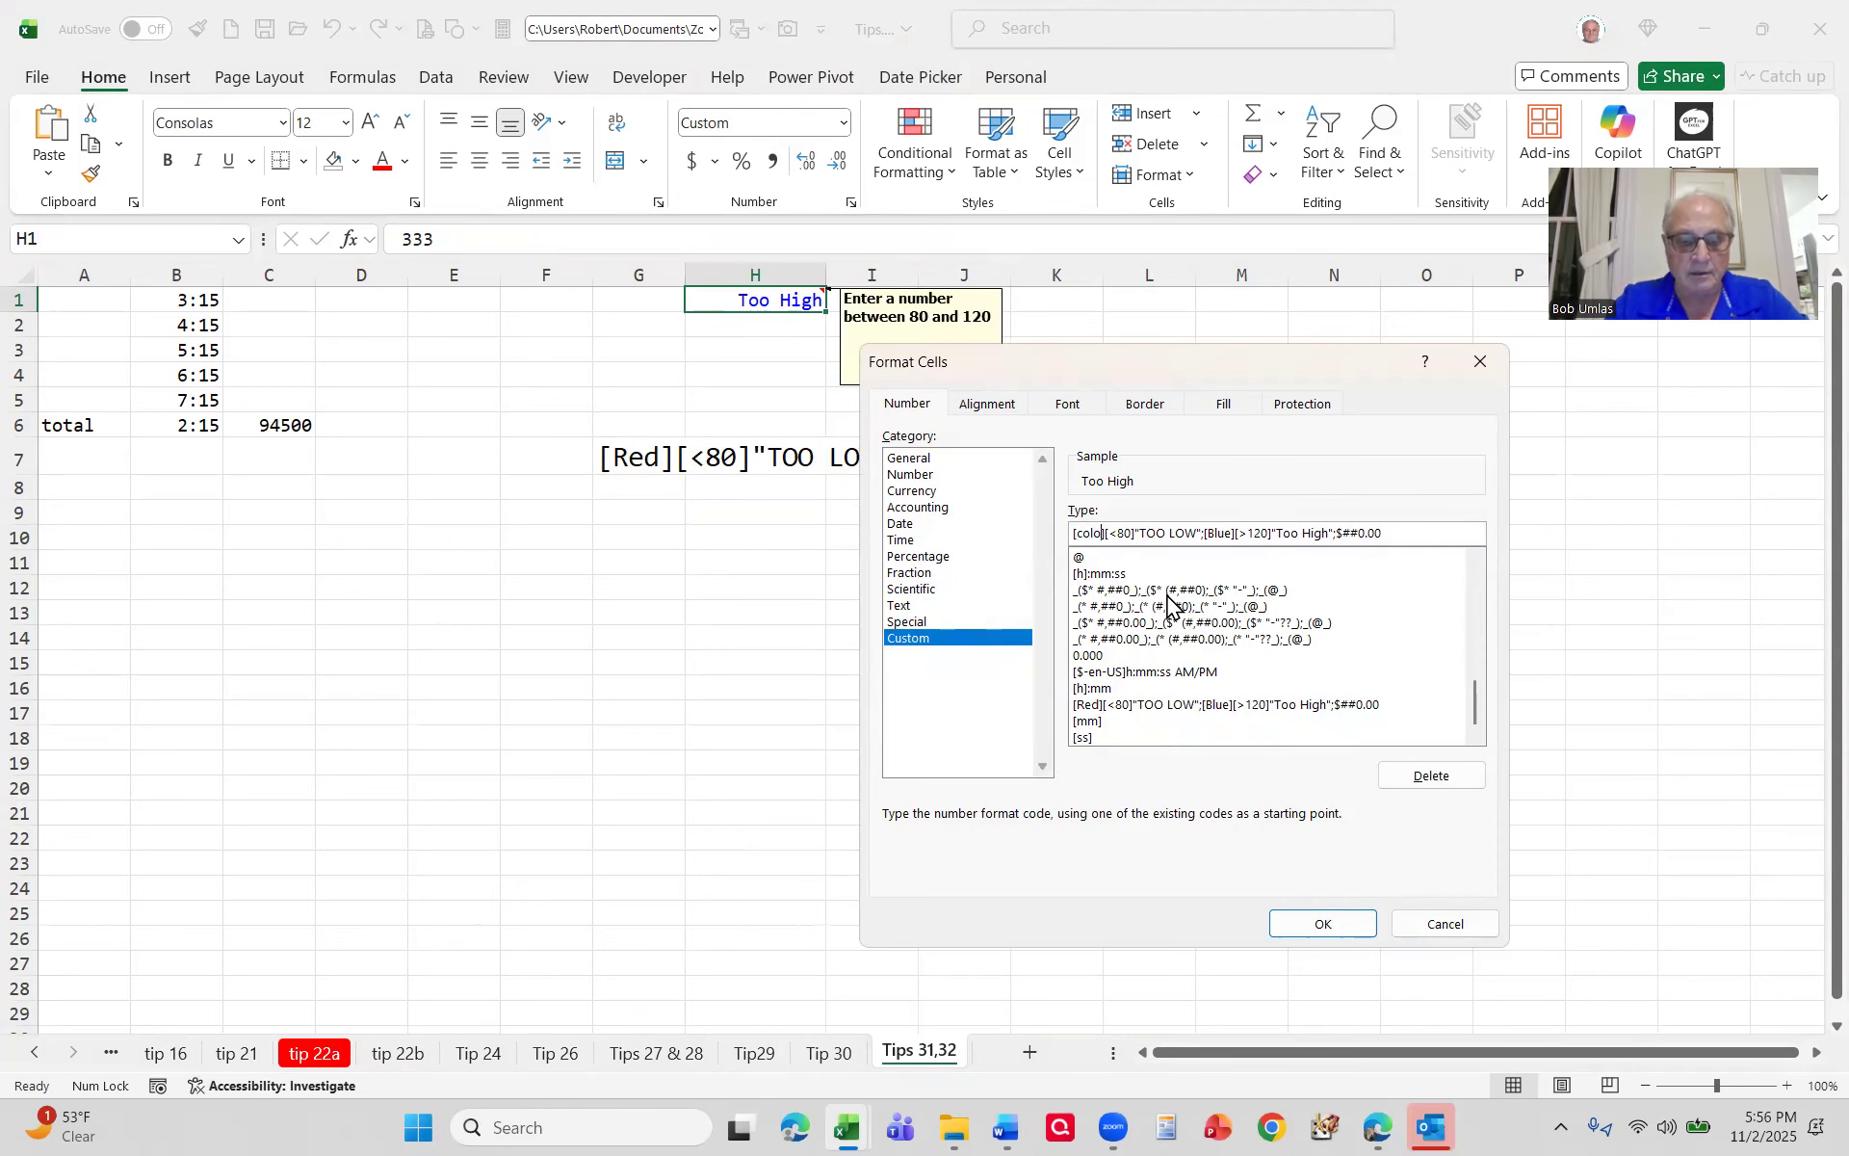
pyautogui.write('4')
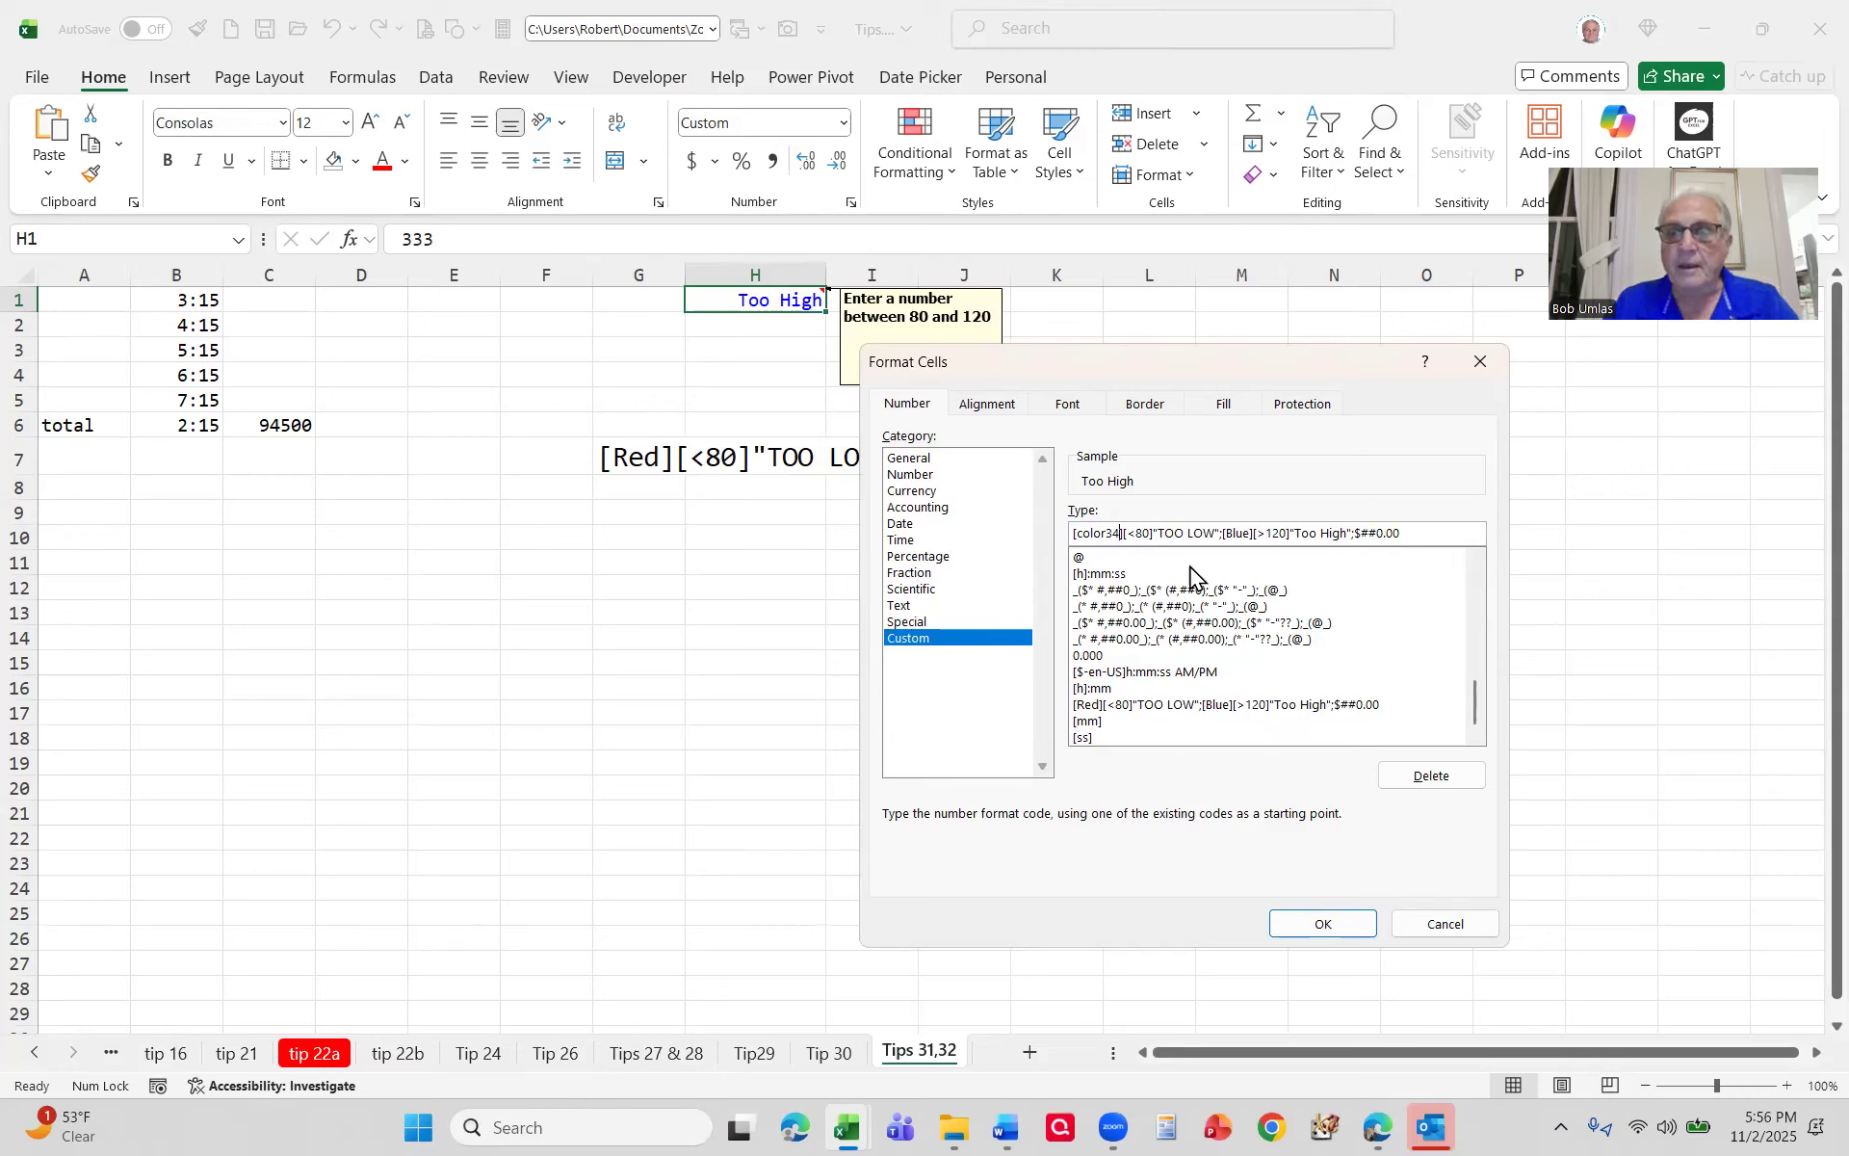
# Step: Replace the Blue colour of the above-120 condition with color22 and apply the custom format to cell H1
pyautogui.moveTo(1243, 537); pyautogui.dragTo(1249, 536)
pyautogui.write('color')
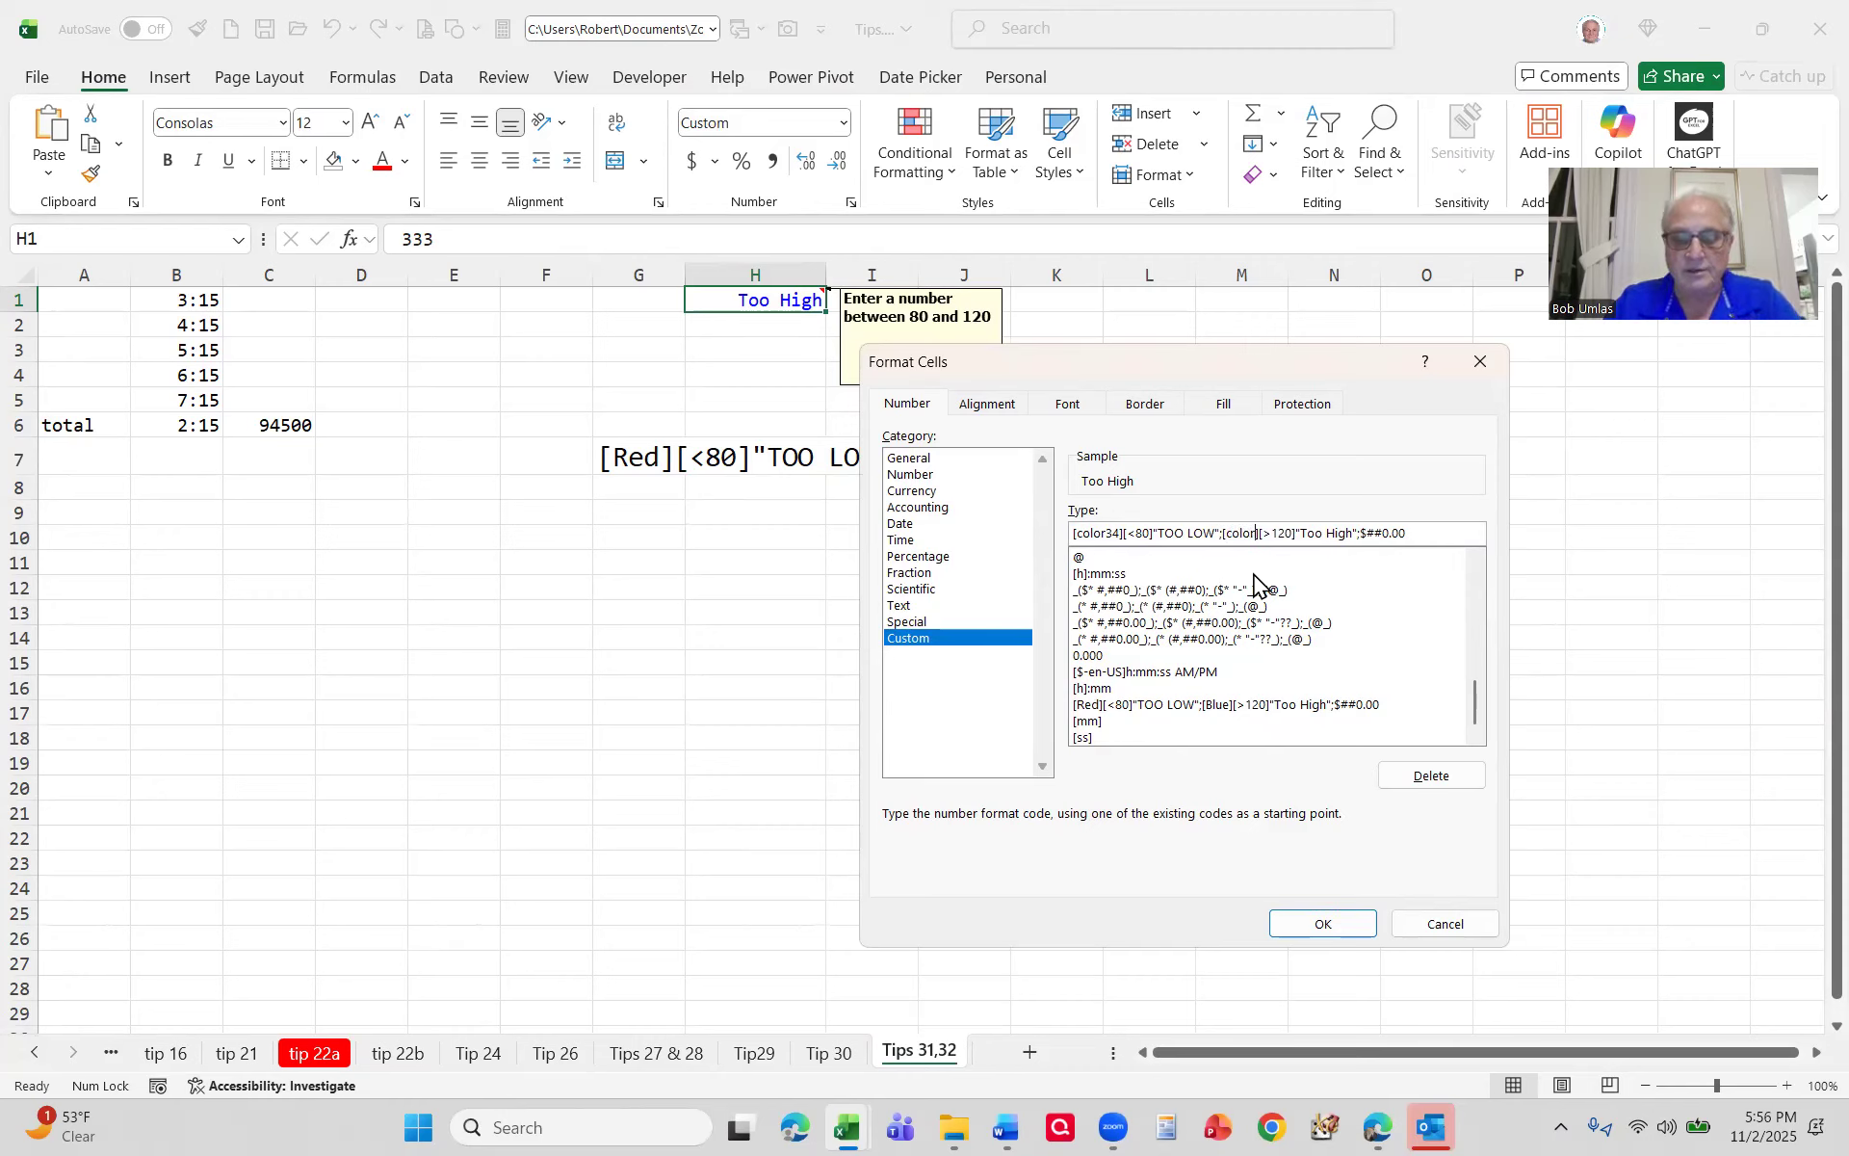
pyautogui.write('22')
pyautogui.press('Return')
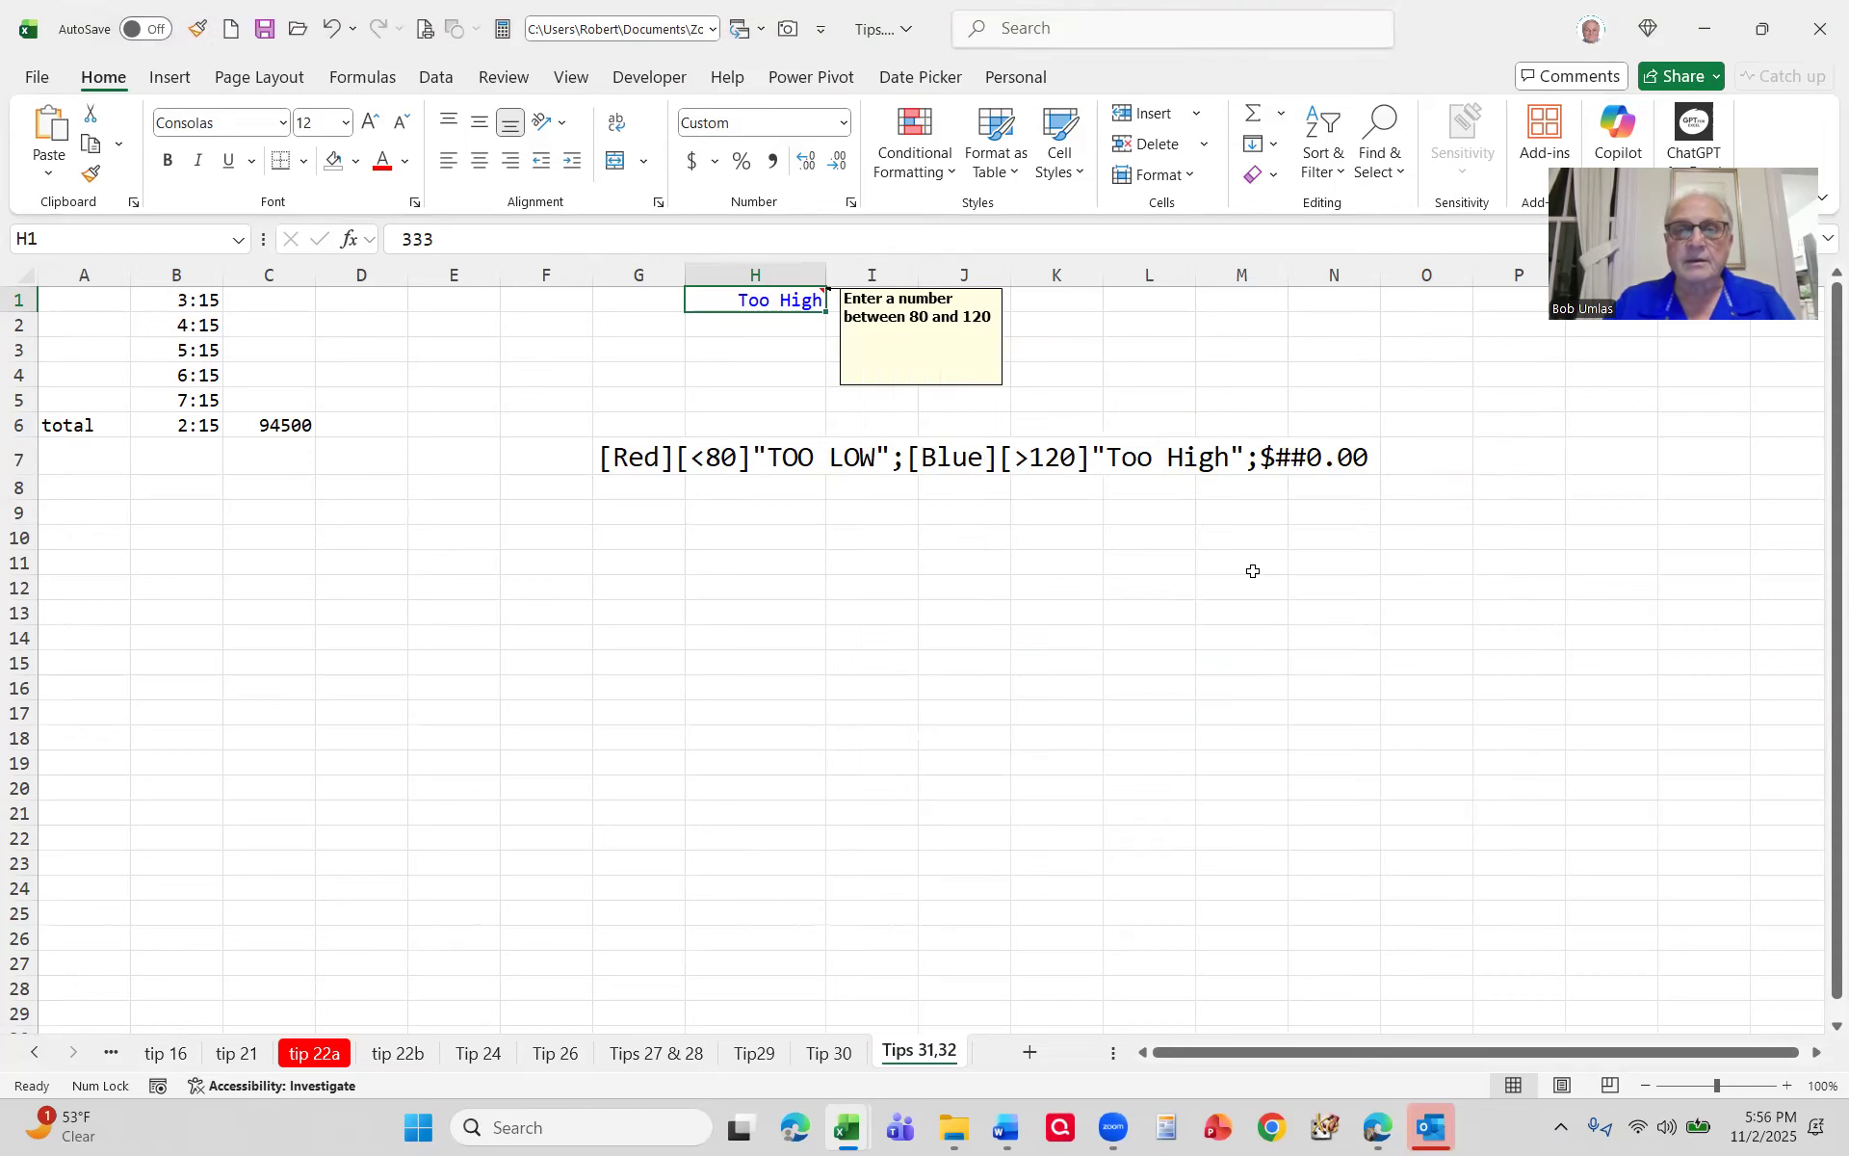
# Step: Enter 11 in cell H1 to test the low-number colour of its custom format
pyautogui.moveTo(746, 298)
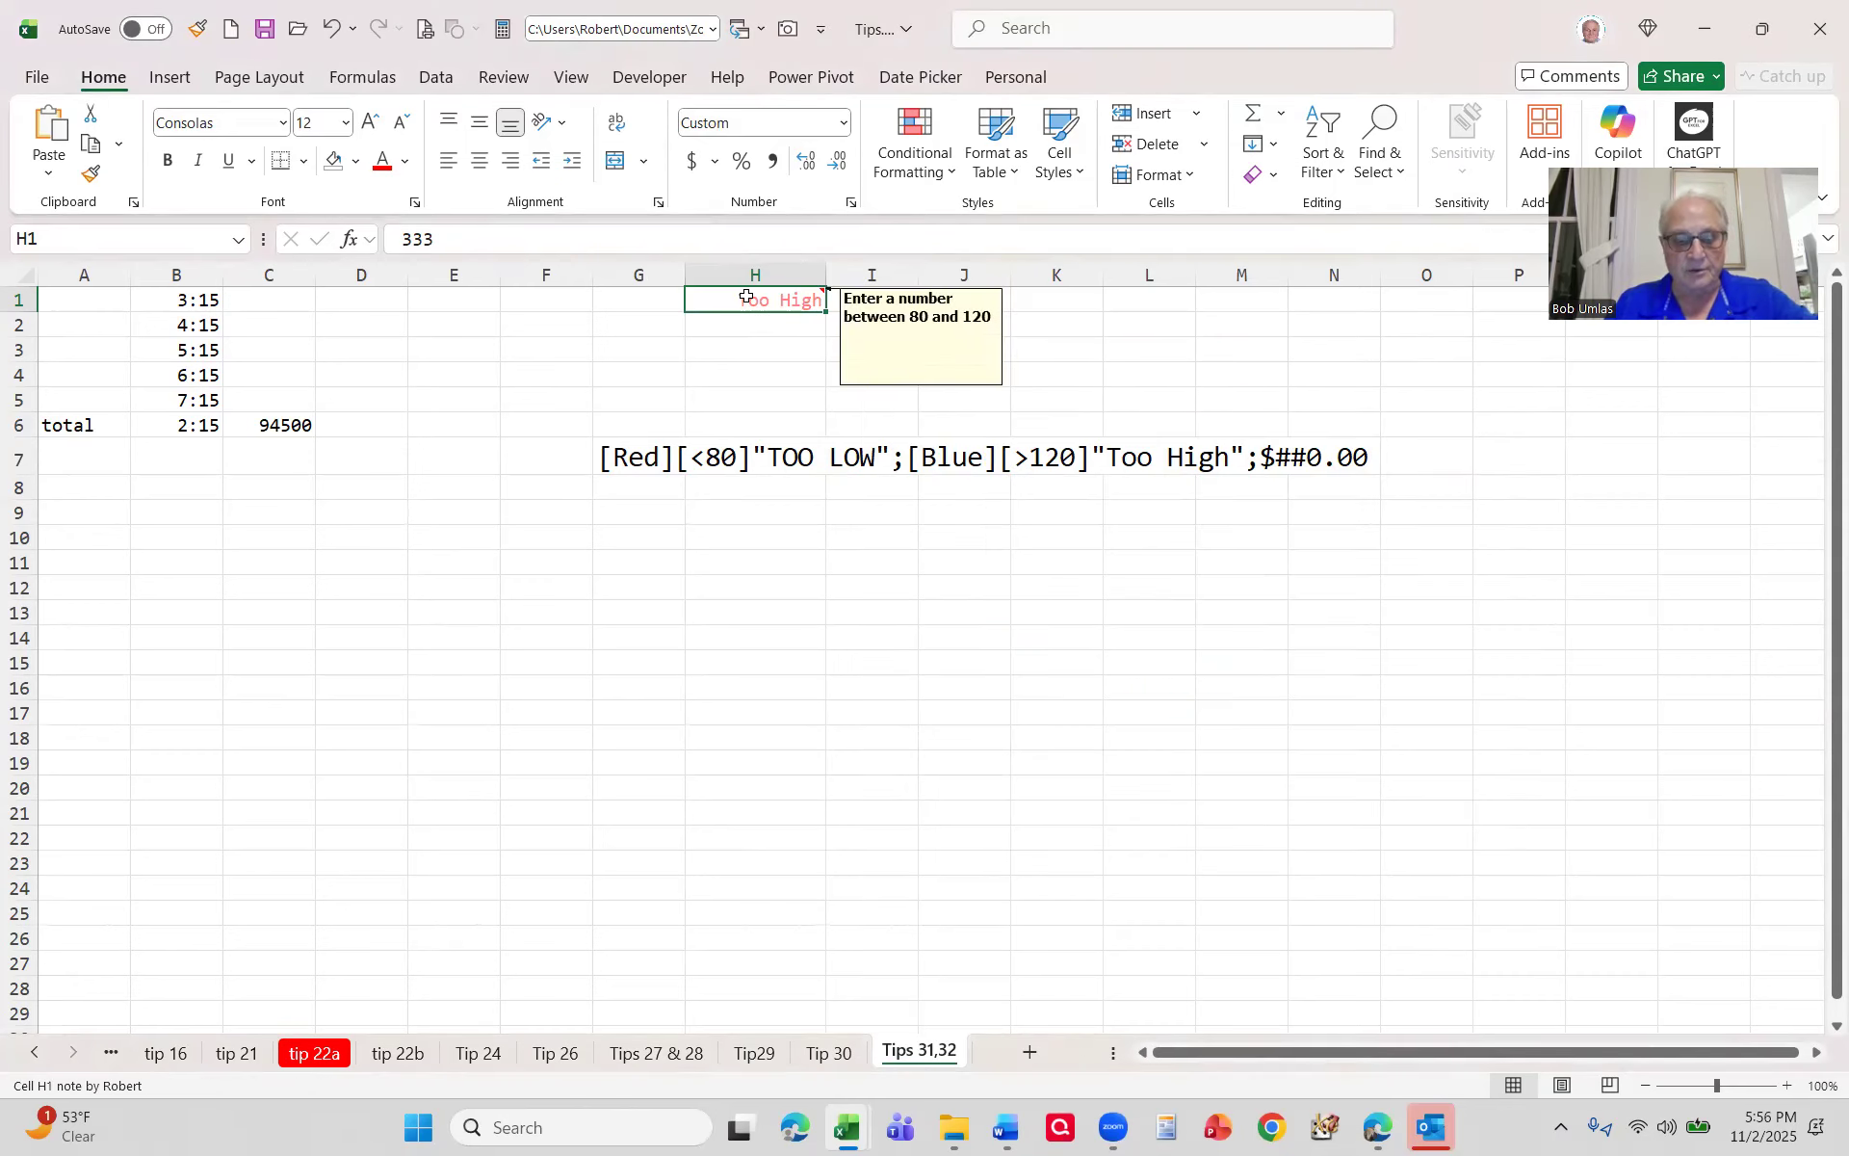
pyautogui.write('12')
pyautogui.press('Return')
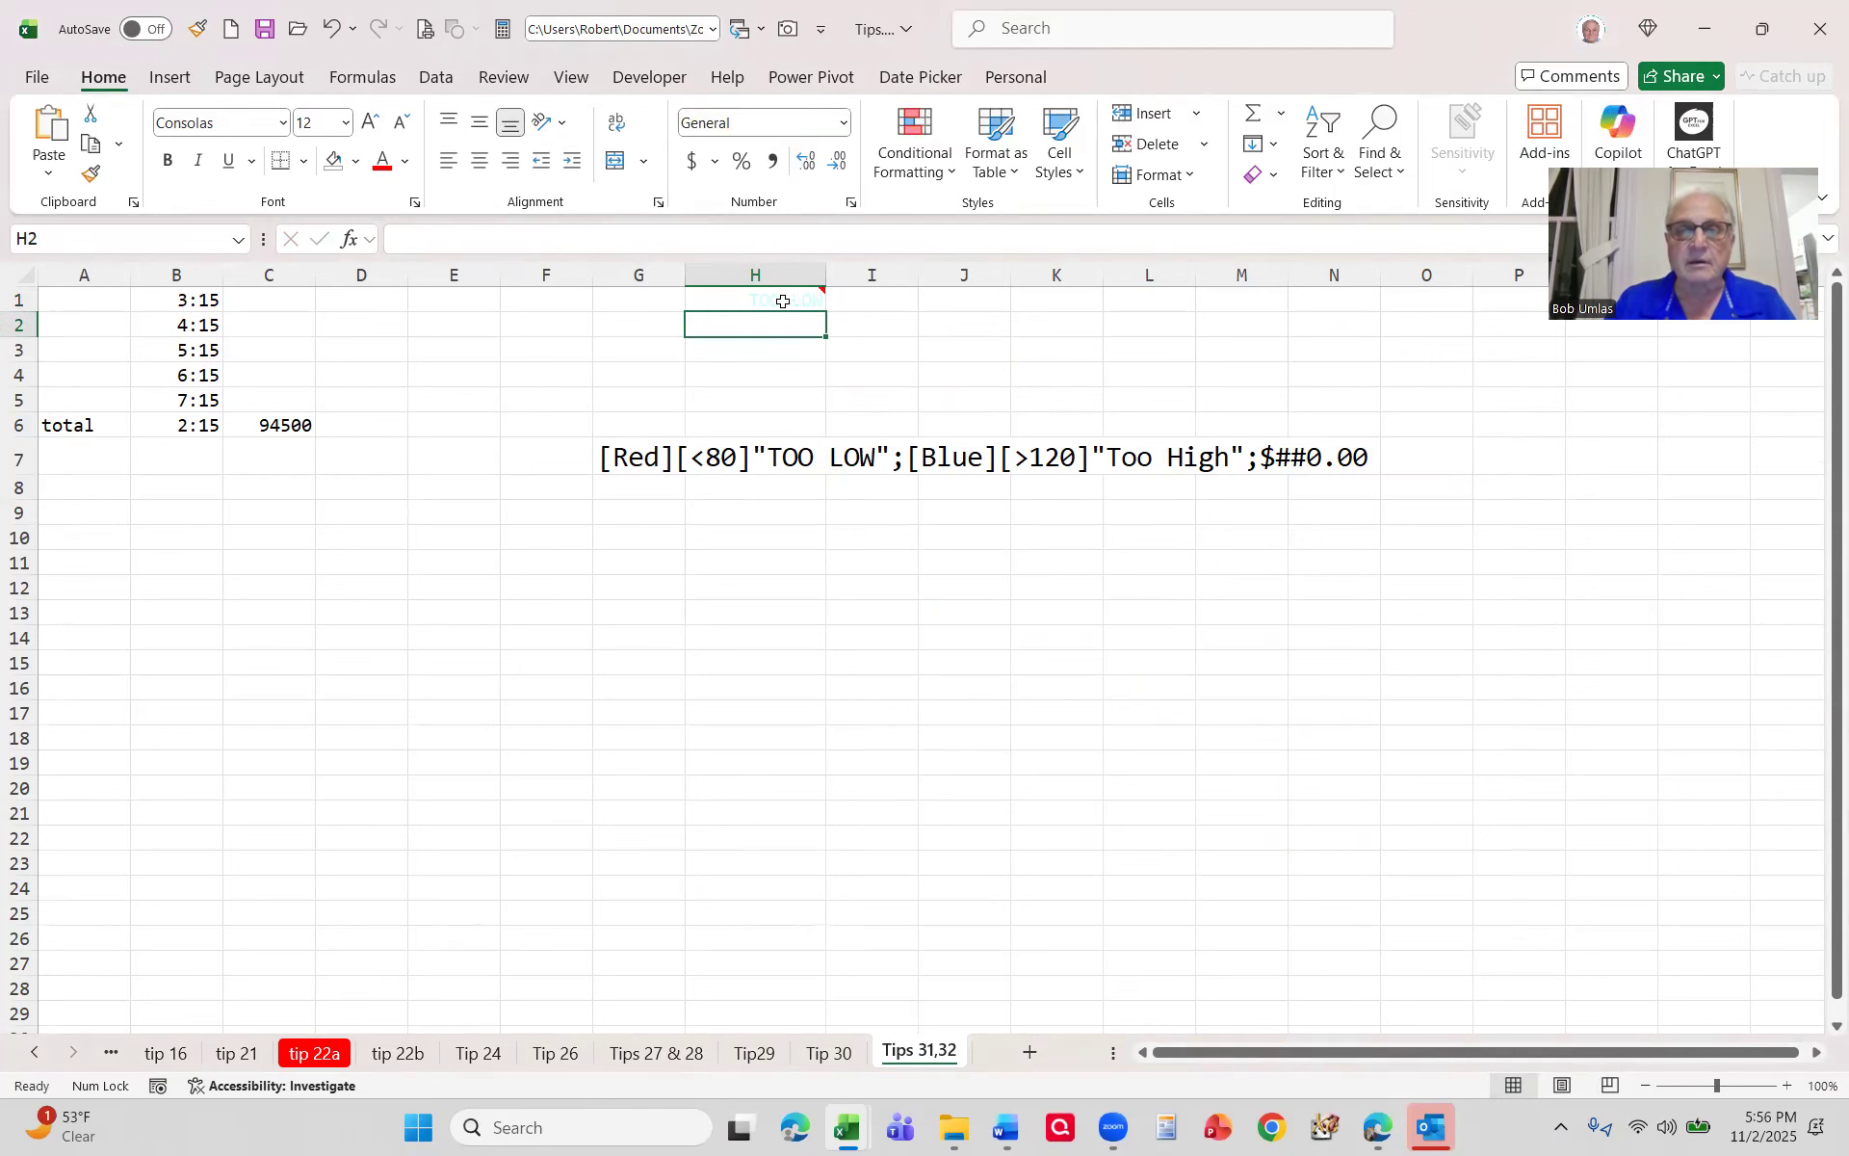
pyautogui.click(703, 273)
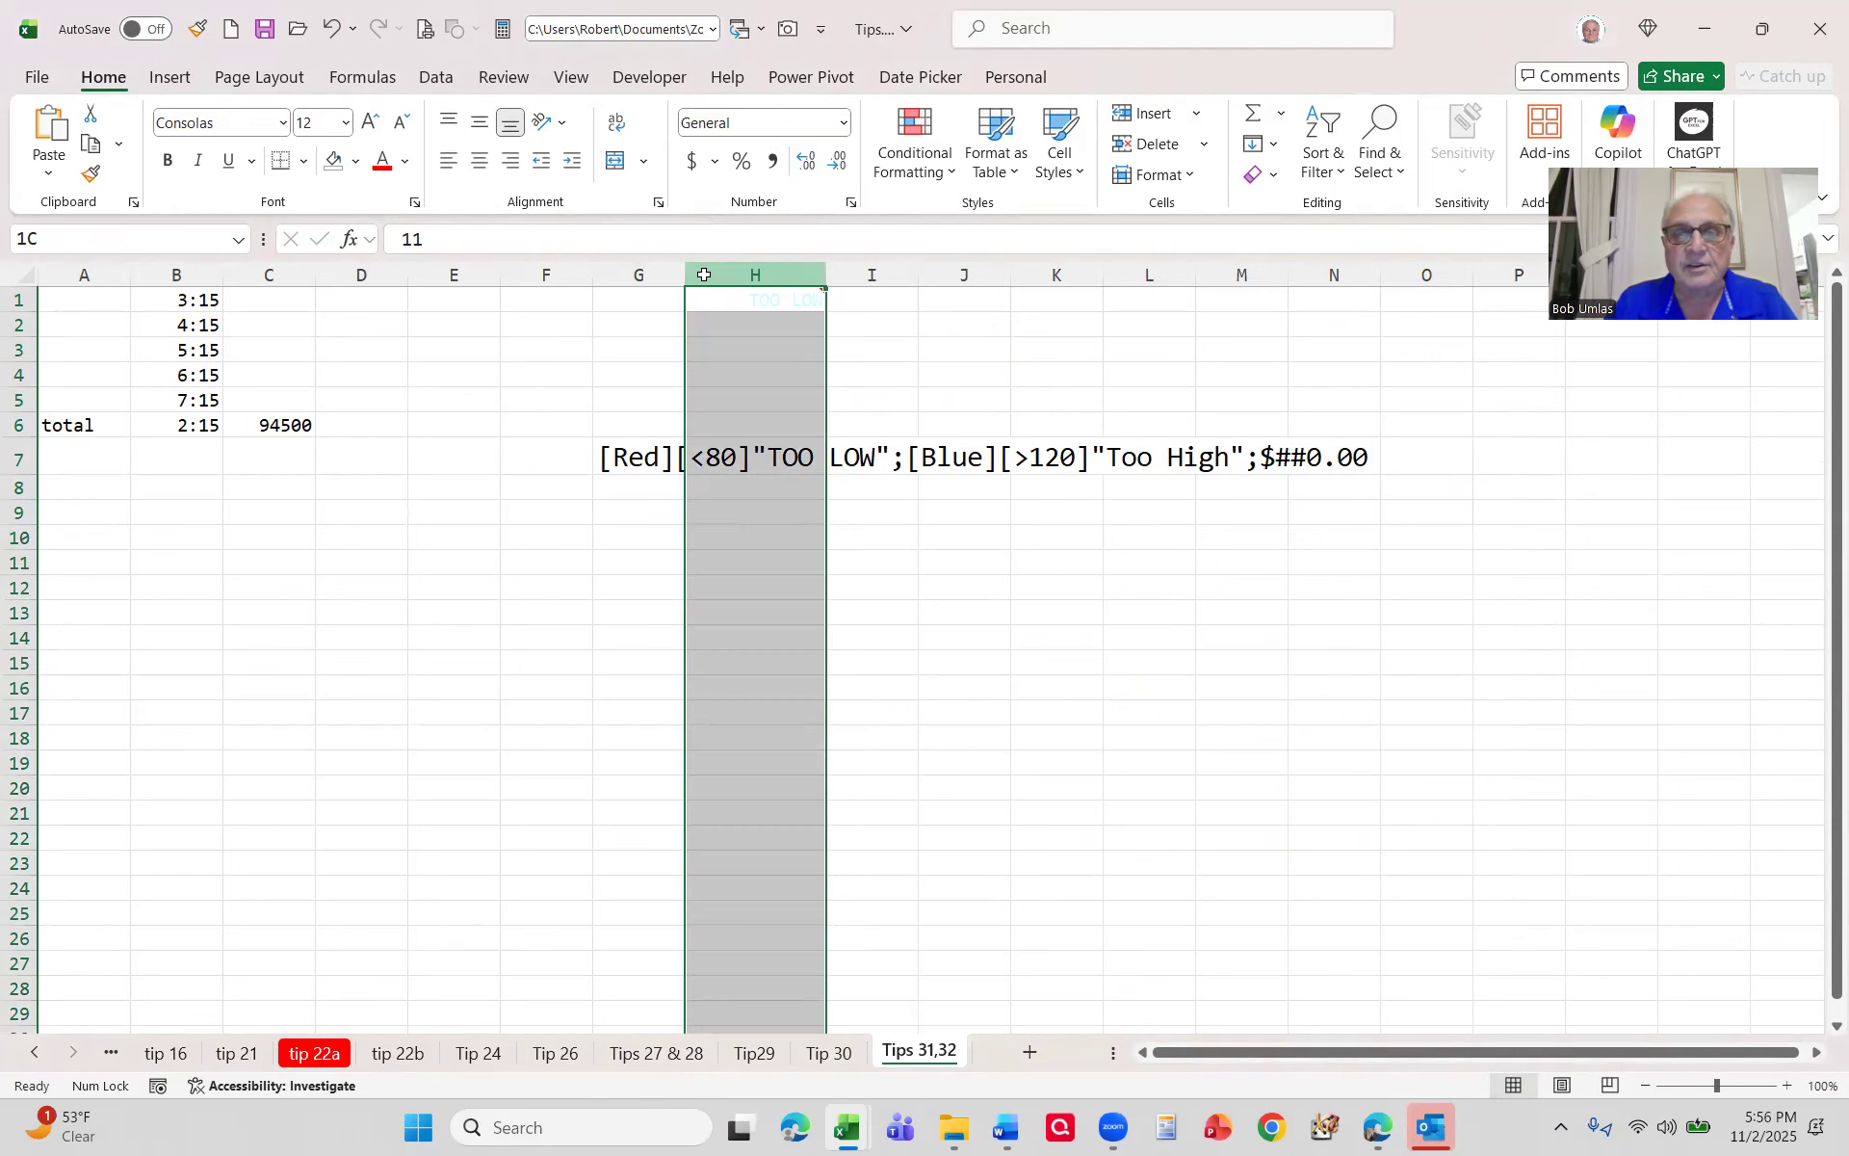
pyautogui.click(1116, 344)
# Step: View the font colour palette for cell H1 and close it without choosing a colour
pyautogui.click(739, 300)
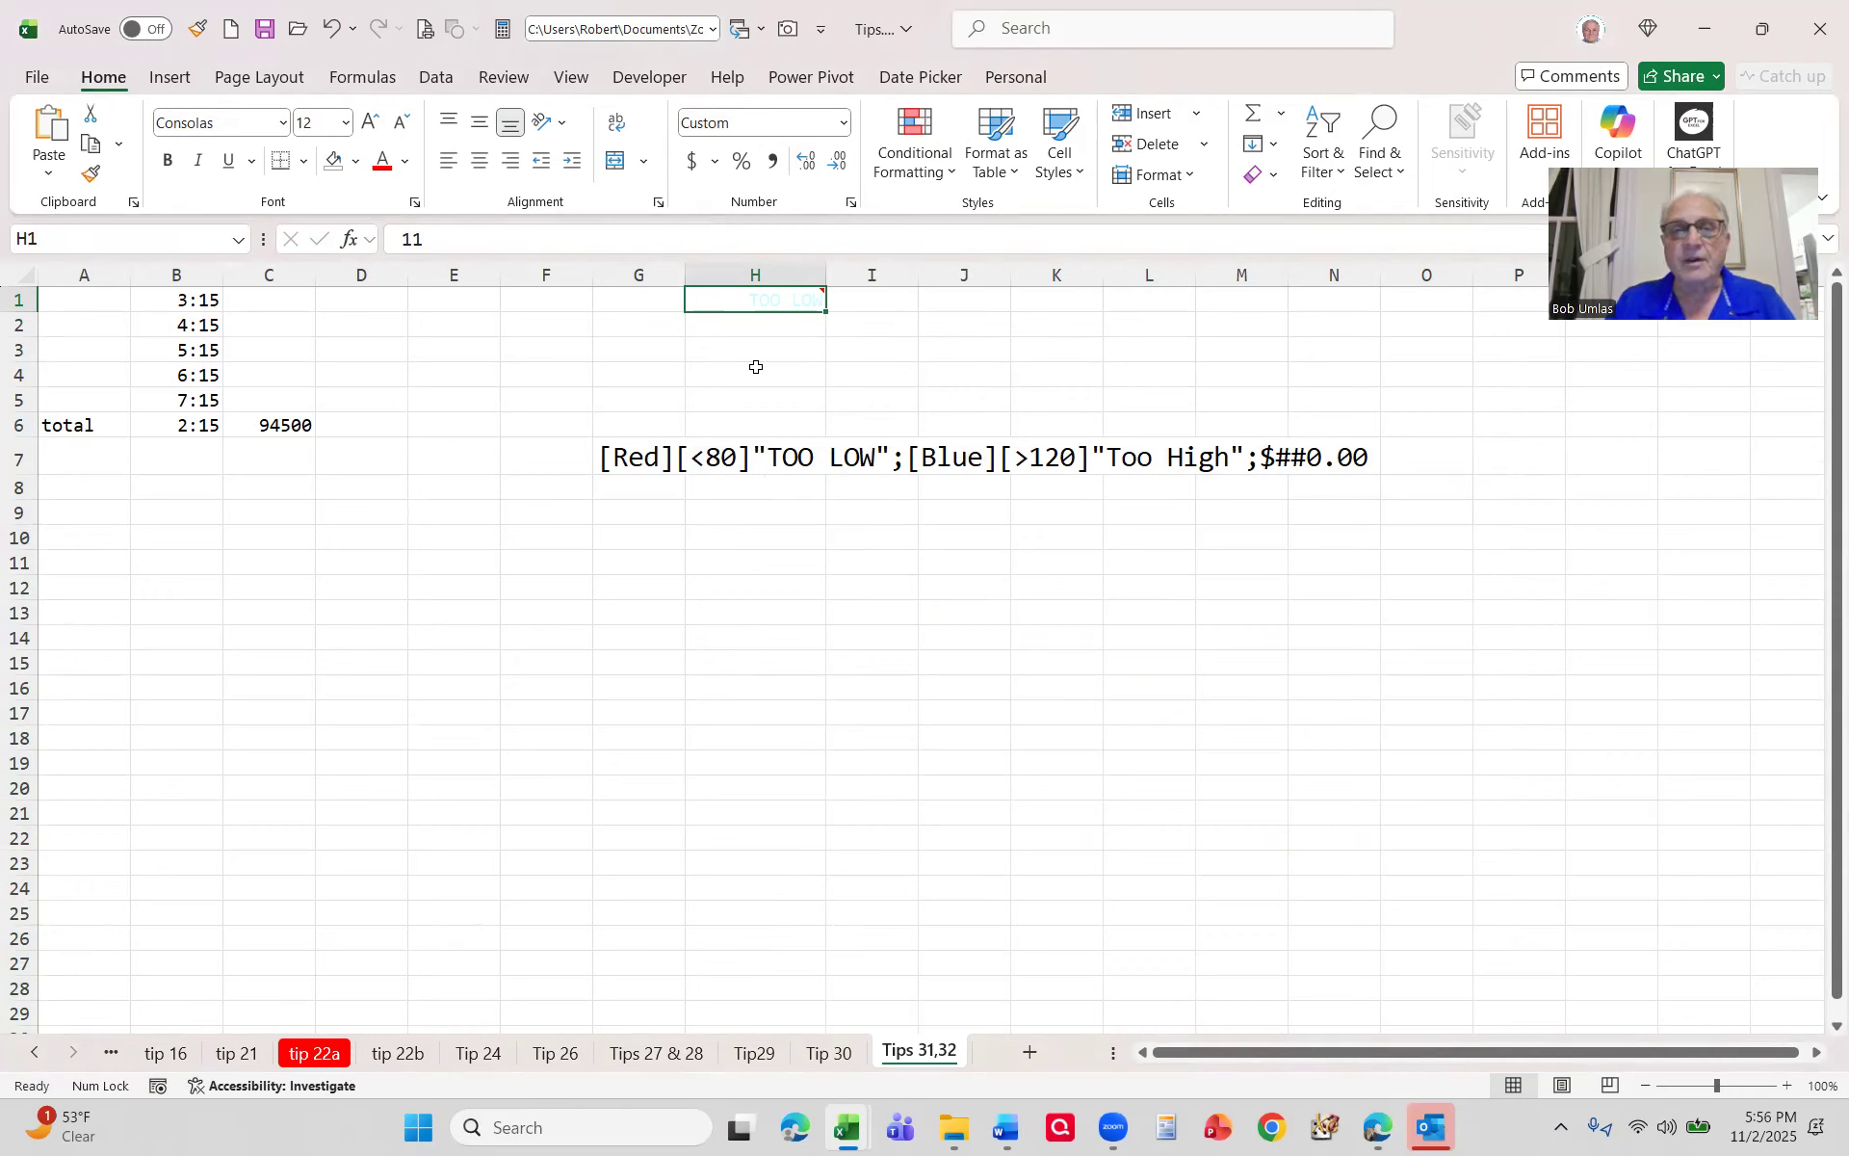
pyautogui.click(404, 161)
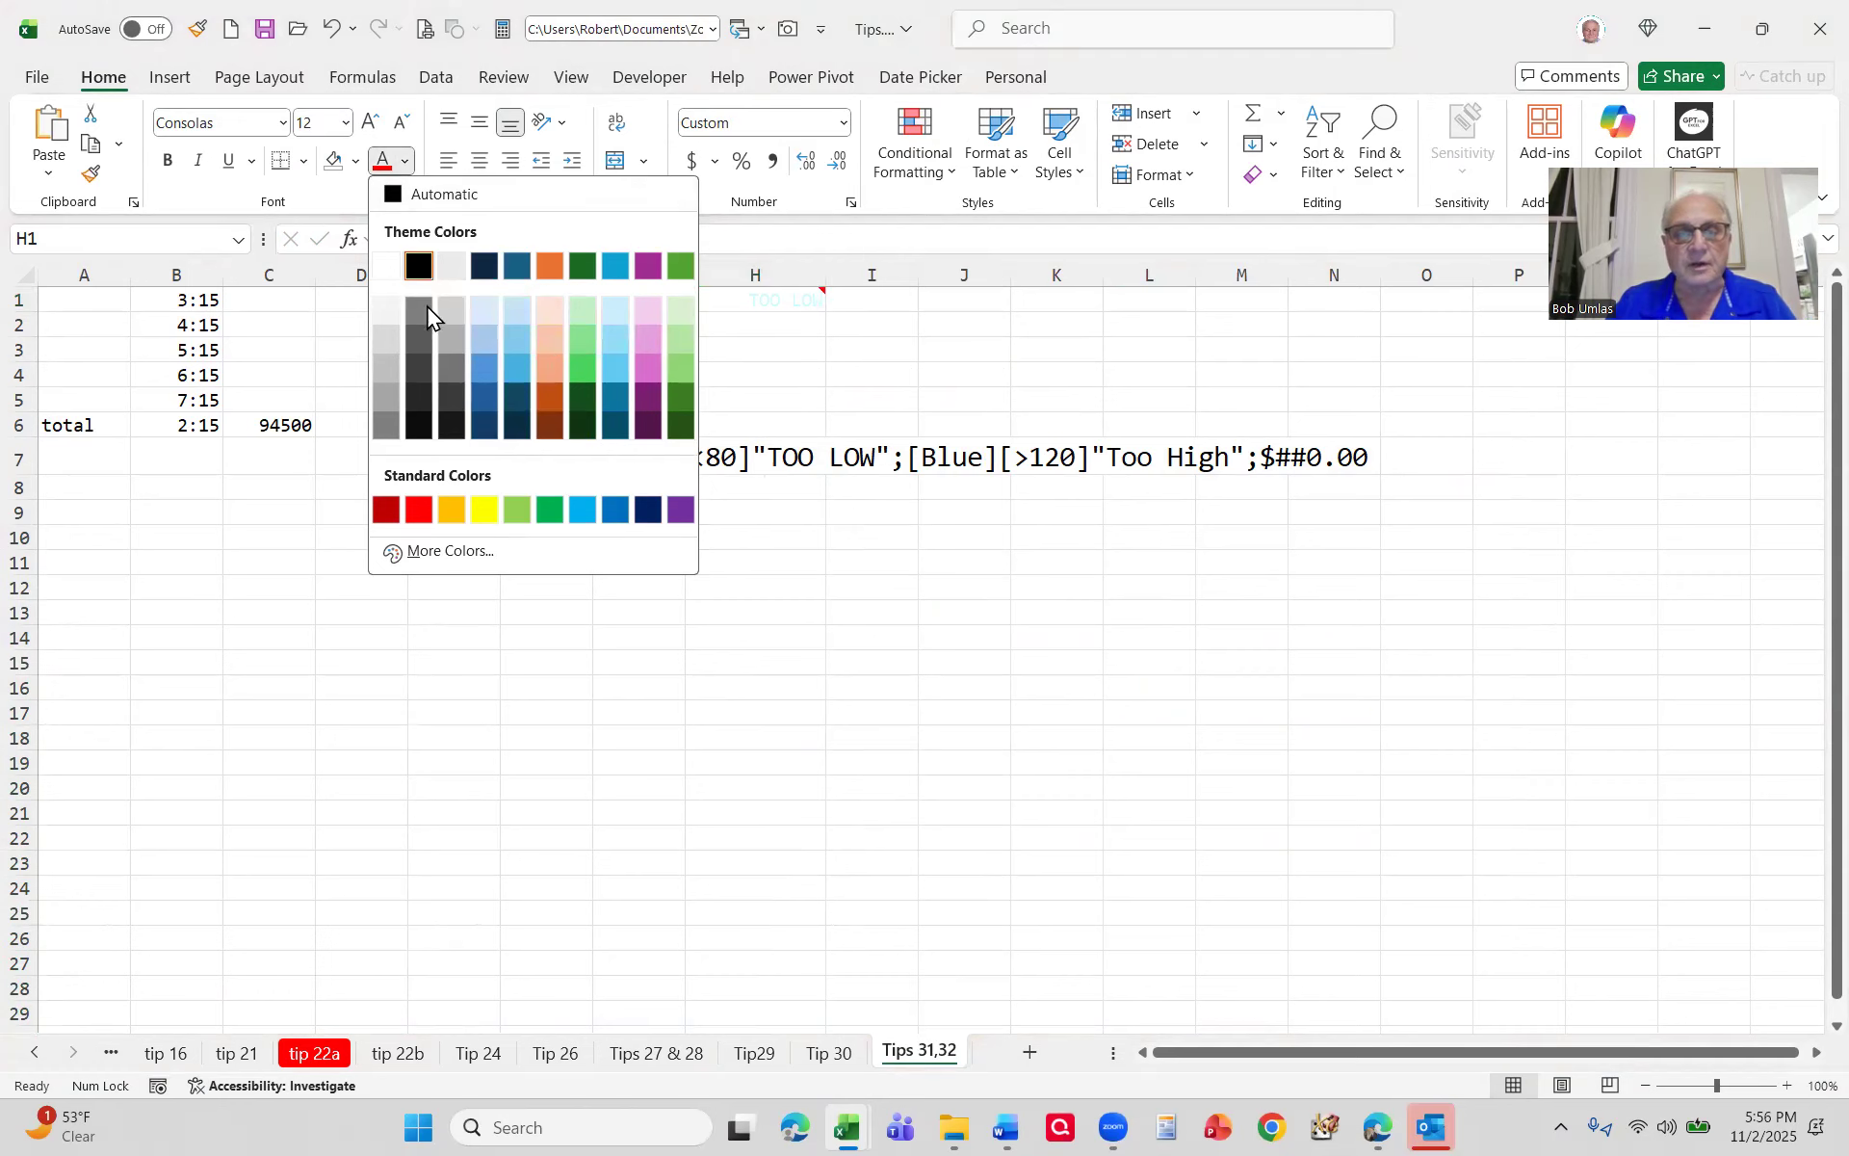
pyautogui.click(896, 377)
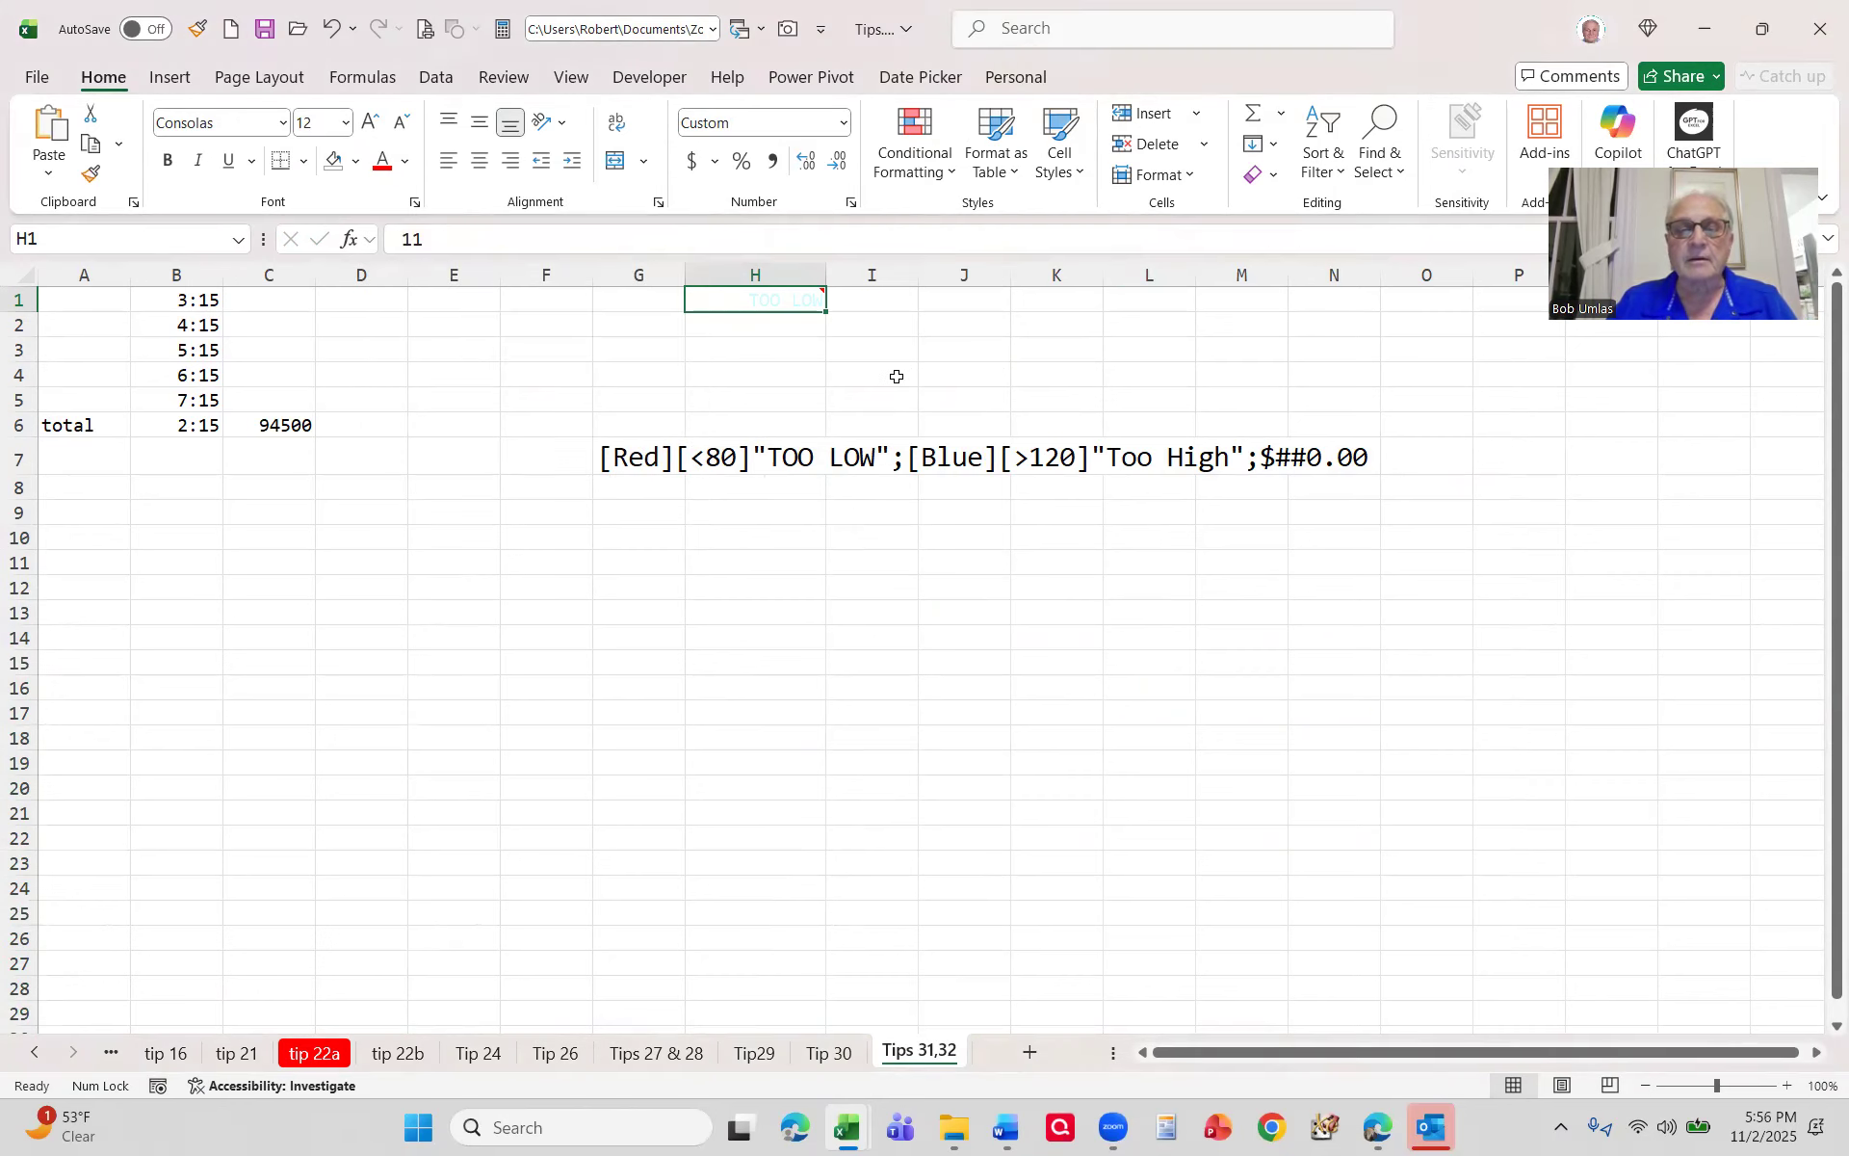